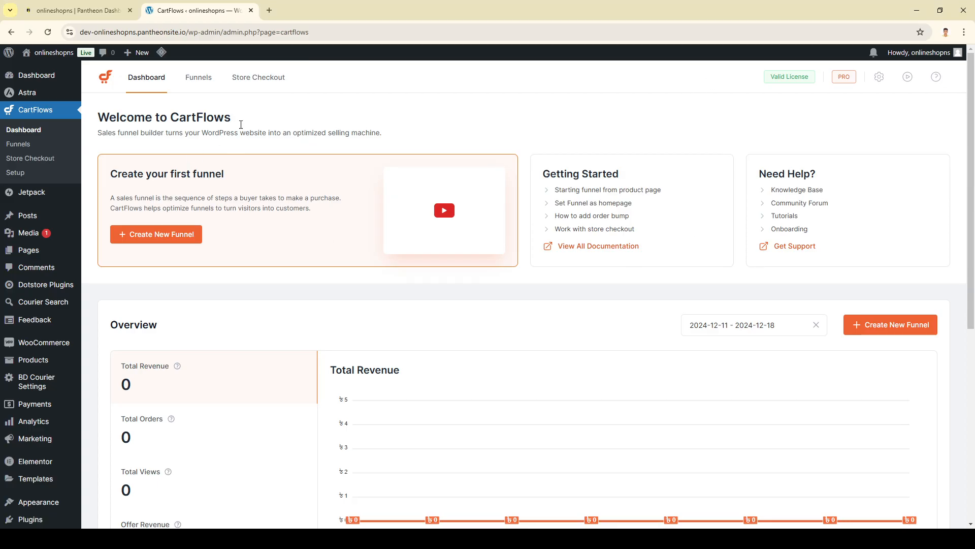
- Look over the CartFlows dashboard, including the revenue overview, recent orders and quick actions
scroll(312, 158, "down", 1)
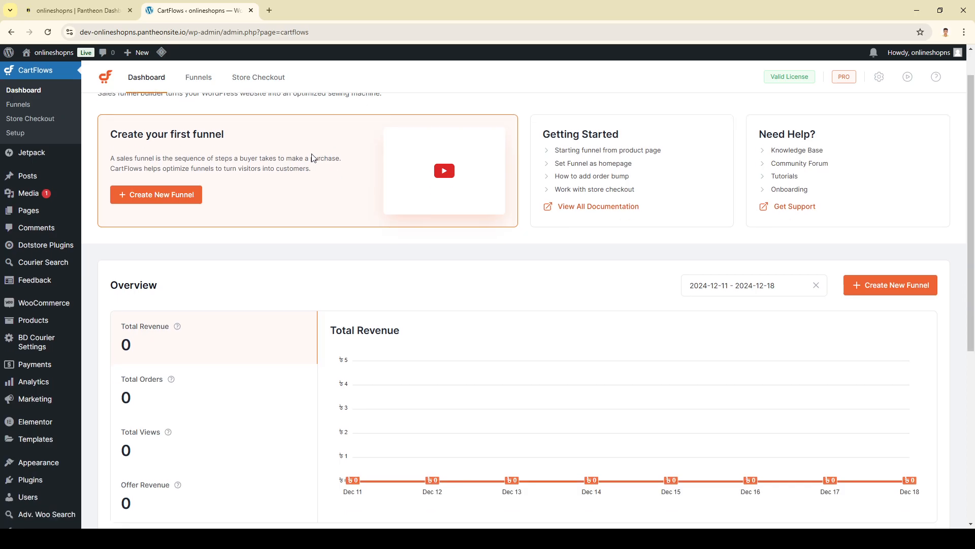
scroll(313, 157, "up", 1)
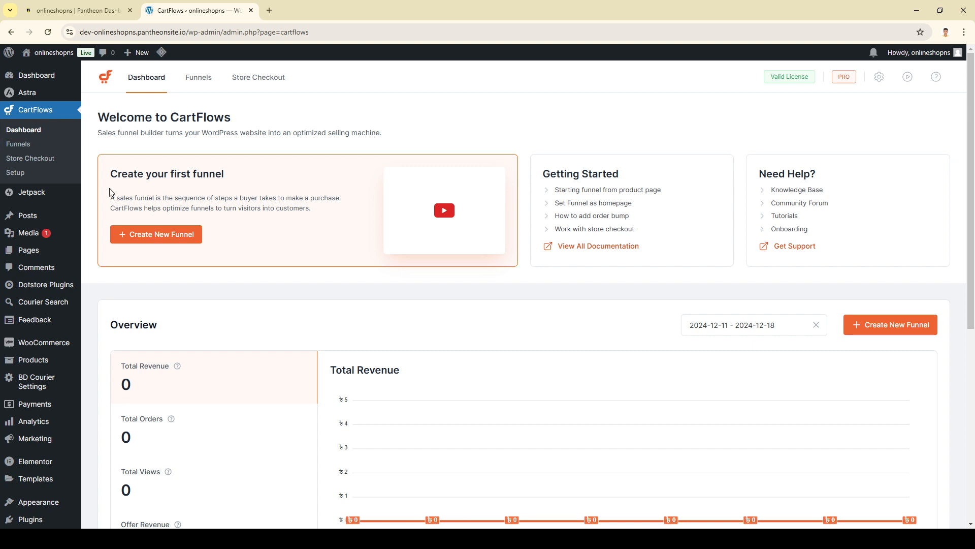
scroll(37, 145, "down", 4)
scroll(127, 153, "up", 4)
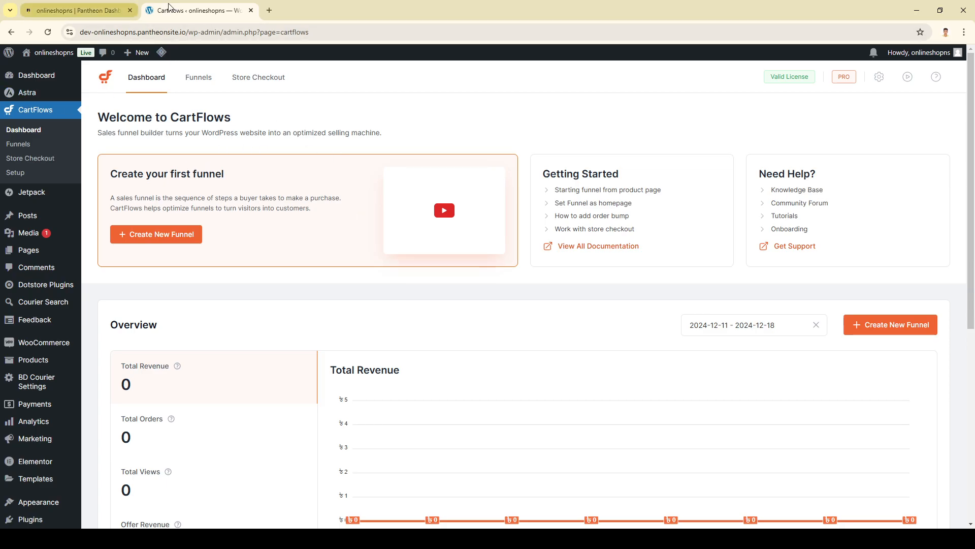
left_click(31, 132)
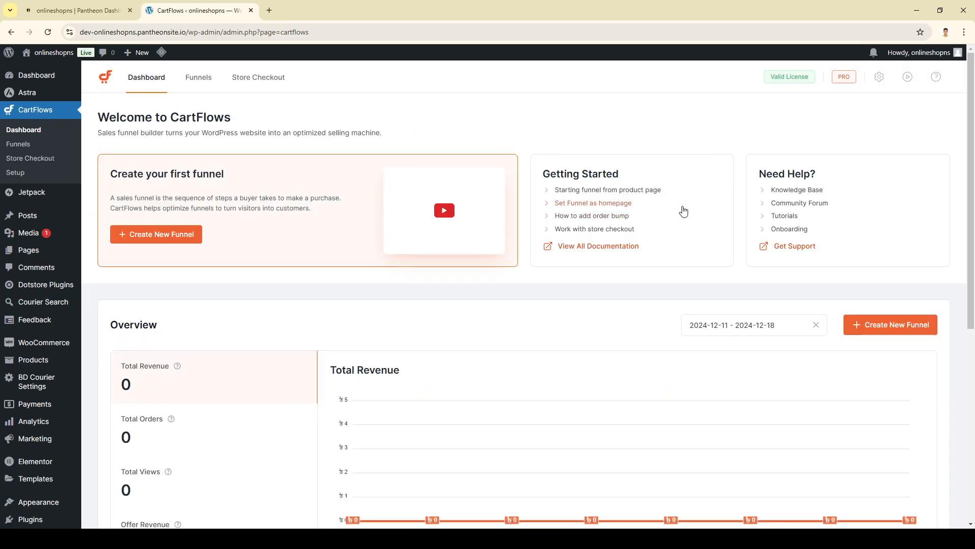
scroll(356, 350, "down", 6)
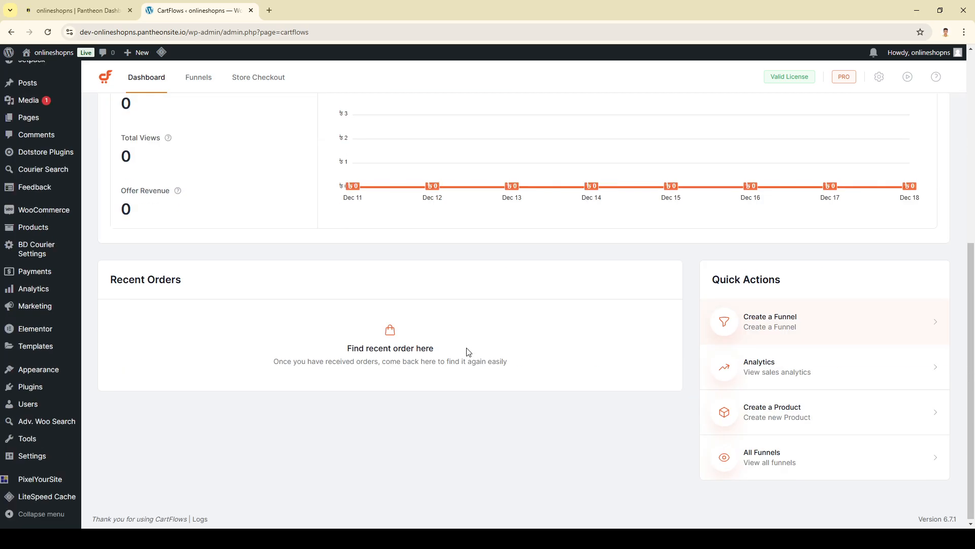
scroll(458, 351, "up", 6)
scroll(305, 259, "down", 1)
scroll(183, 240, "up", 1)
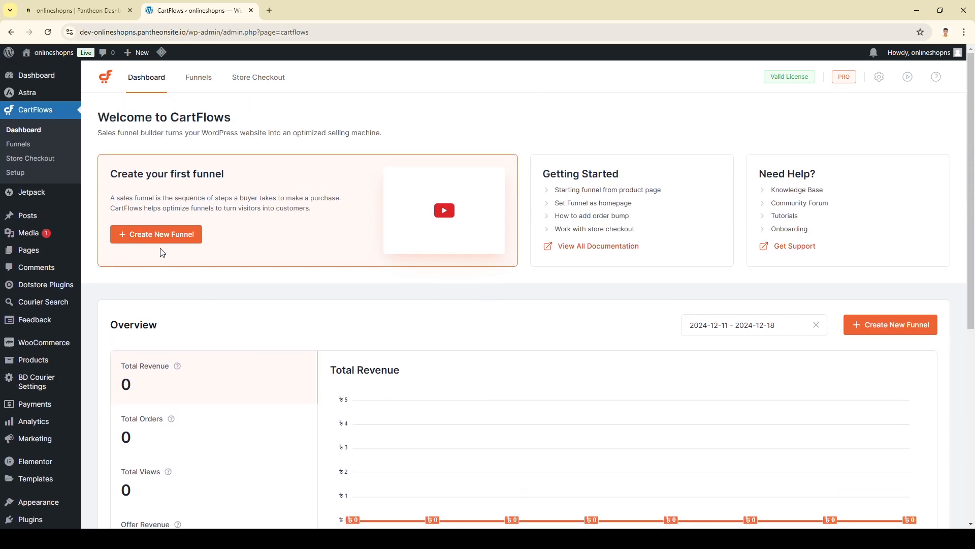
- Start creating a new funnel and browse the available funnel templates
left_click(127, 234)
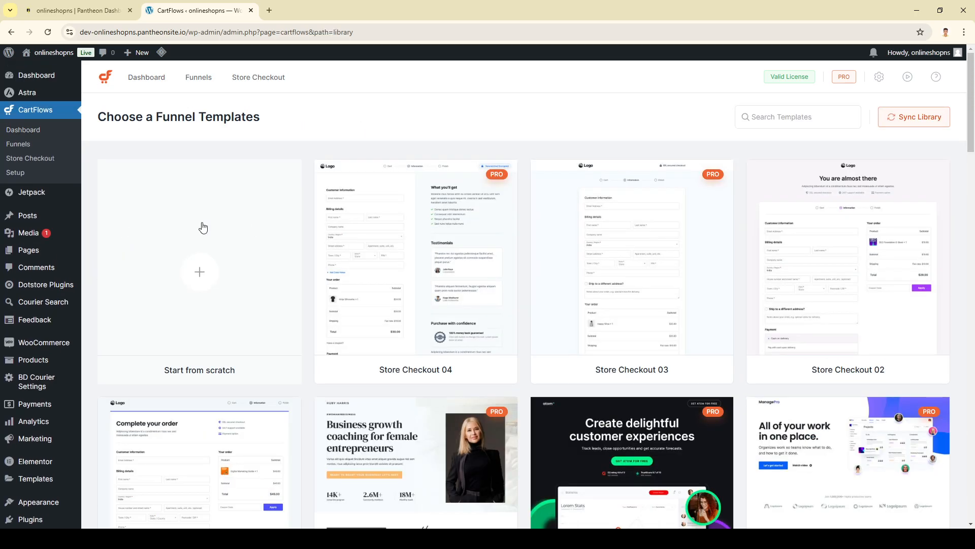
scroll(915, 304, "down", 2)
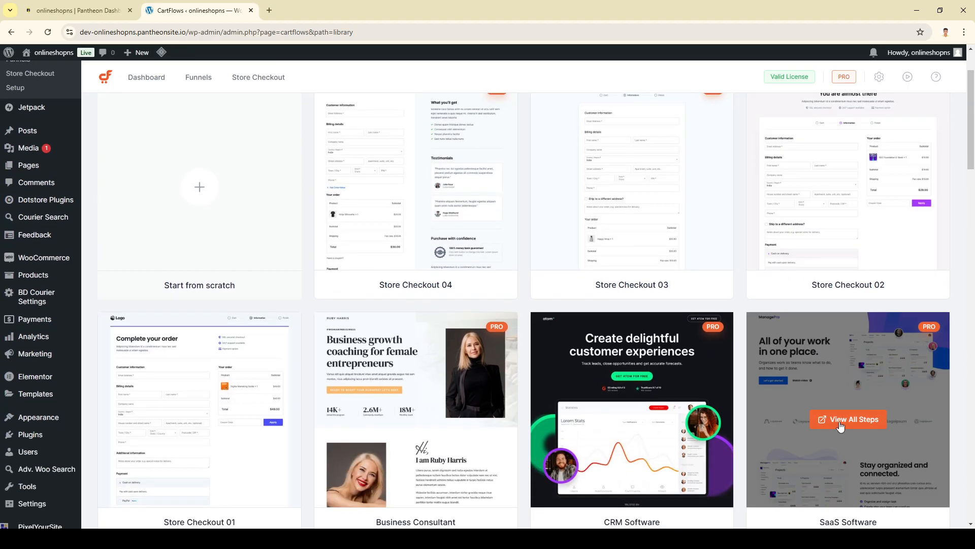
scroll(884, 300, "up", 2)
scroll(884, 299, "up", 1)
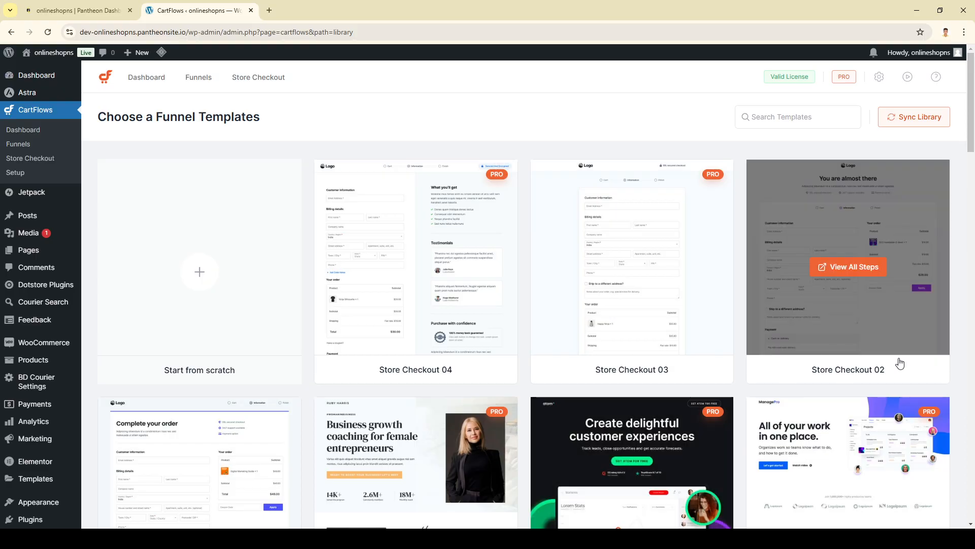
scroll(813, 366, "down", 2)
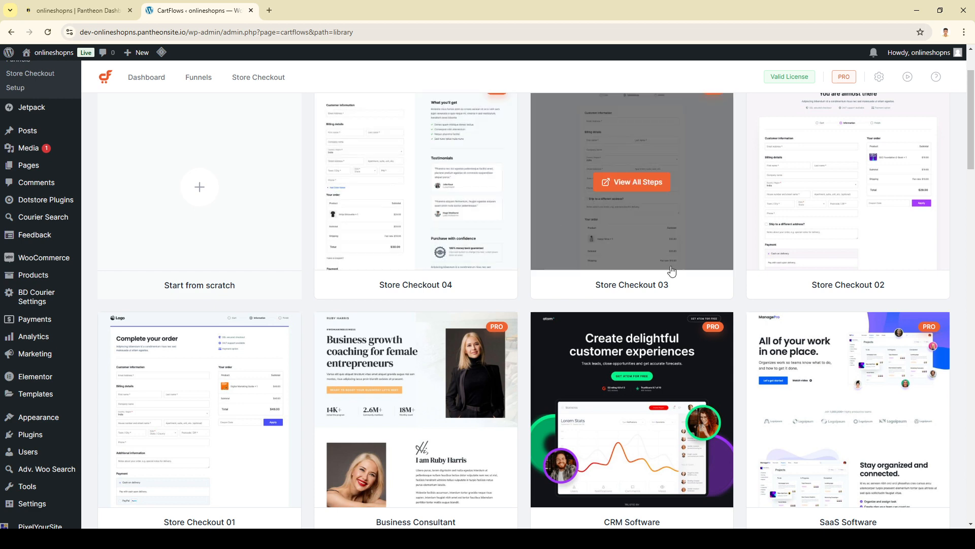
scroll(283, 446, "down", 5)
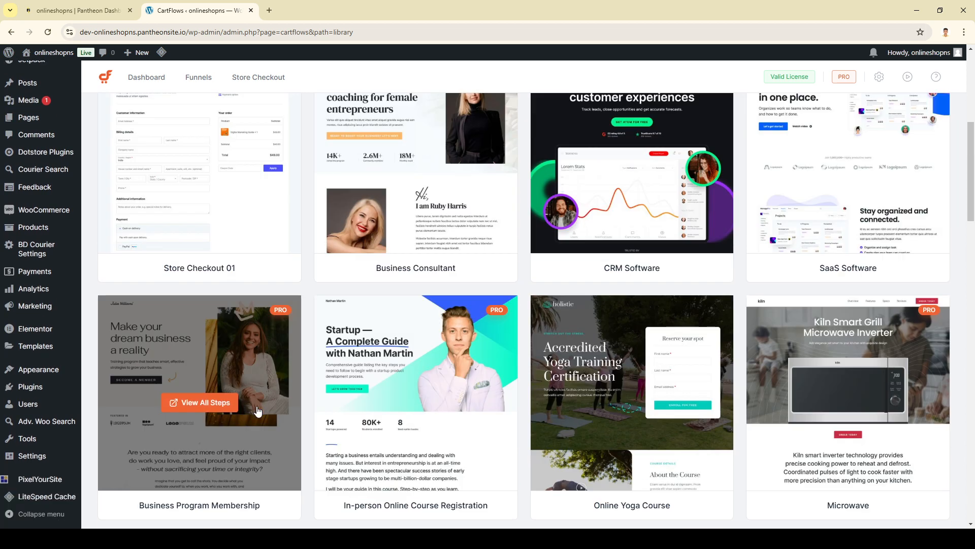
scroll(272, 284, "up", 5)
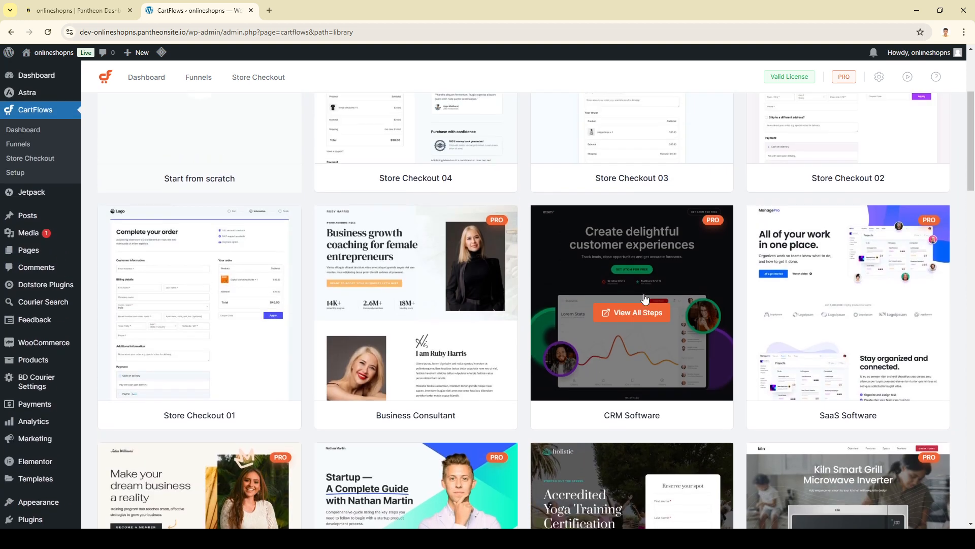
scroll(838, 300, "up", 2)
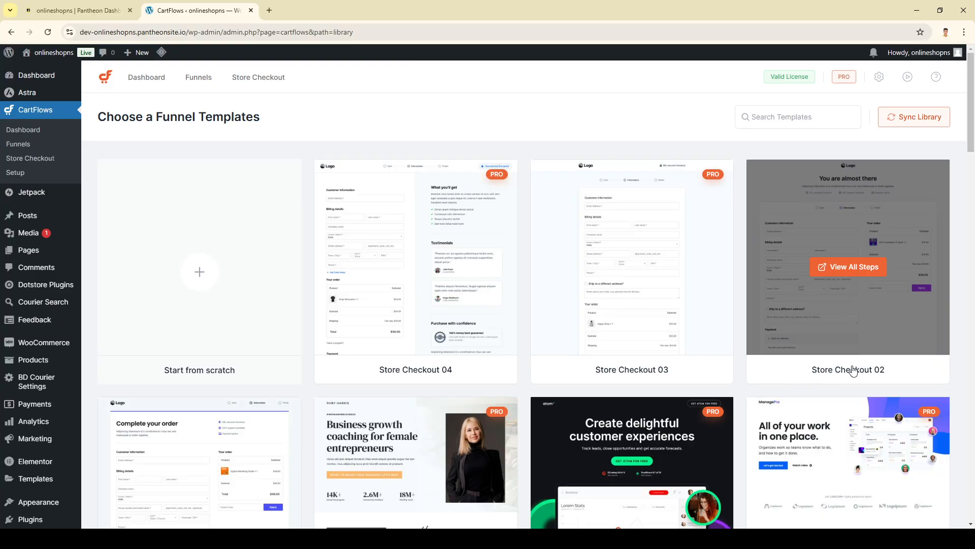
- Import the Store Checkout 02 template as a funnel called "name"
left_click(853, 269)
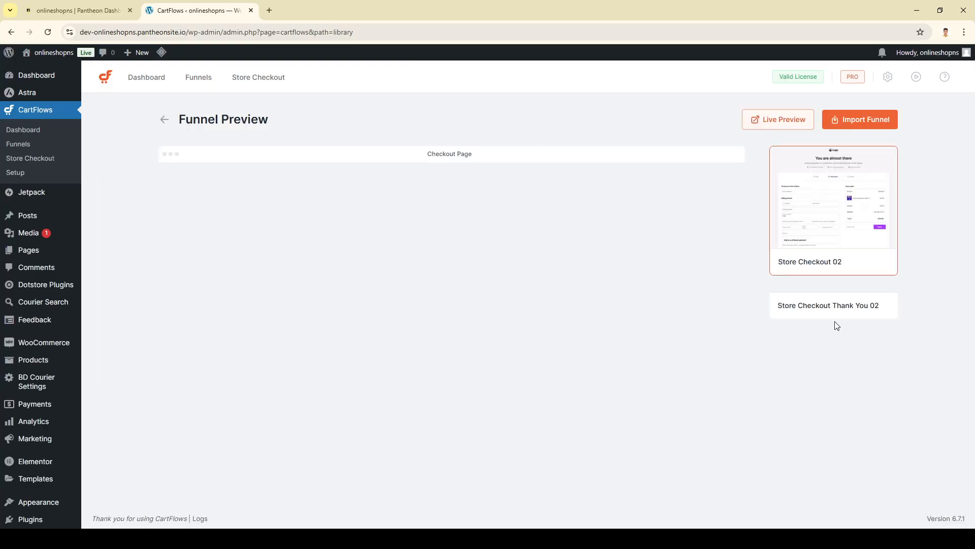
left_click(844, 123)
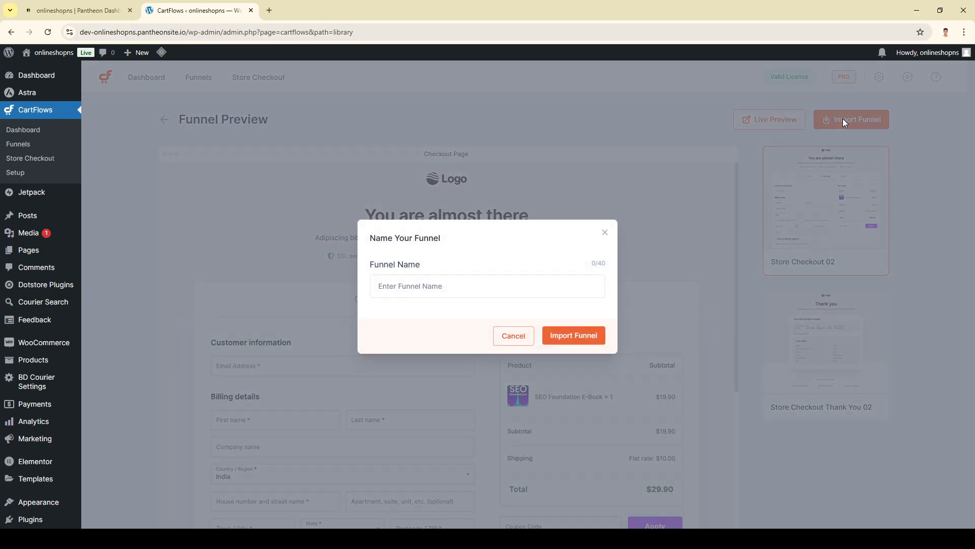
left_click(457, 283)
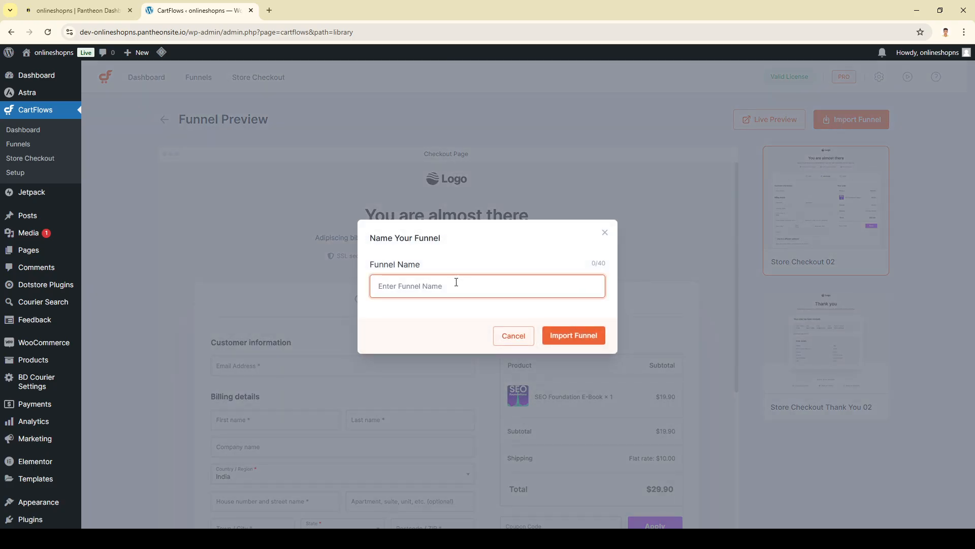
type("name")
left_click(593, 336)
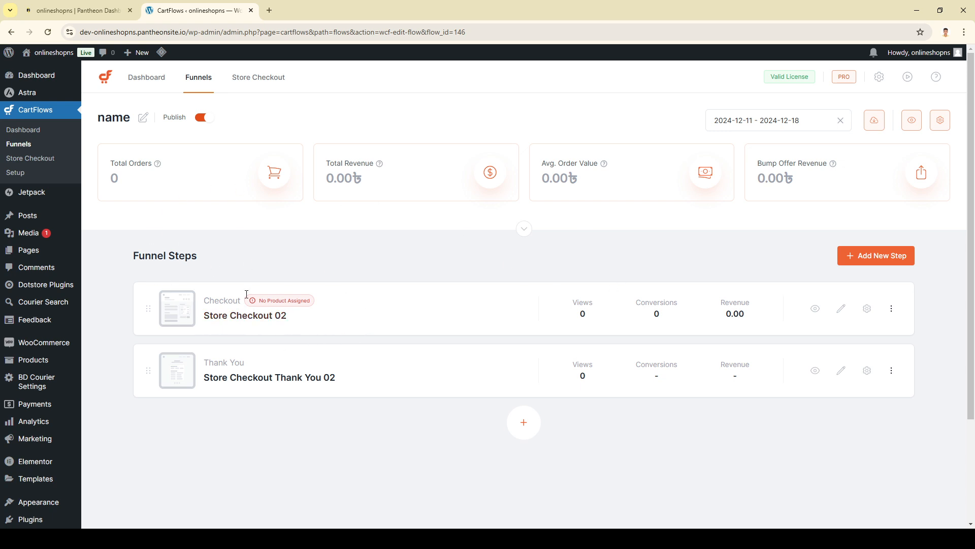
- Start a new WooCommerce product in a separate browser tab and title it "aaa"
mouse_move(42, 362)
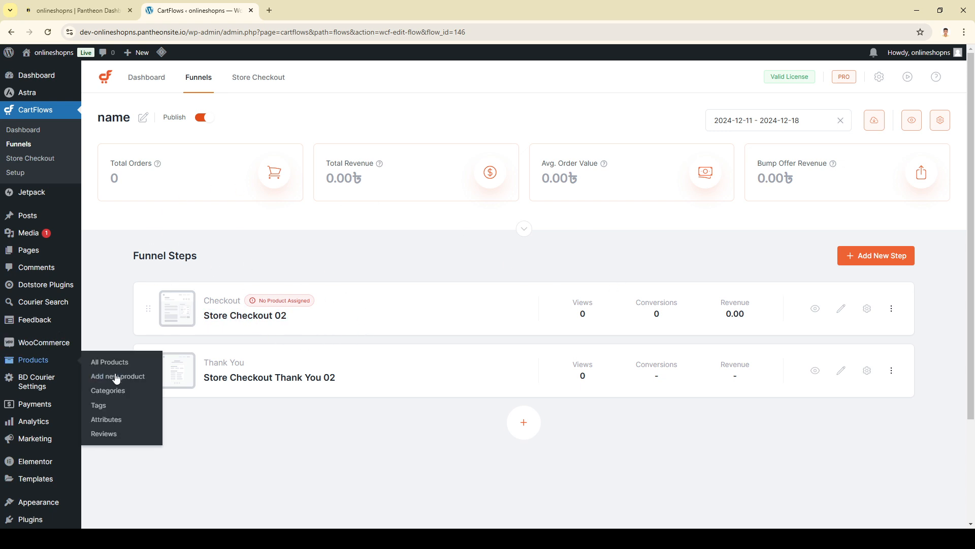
left_click(194, 390)
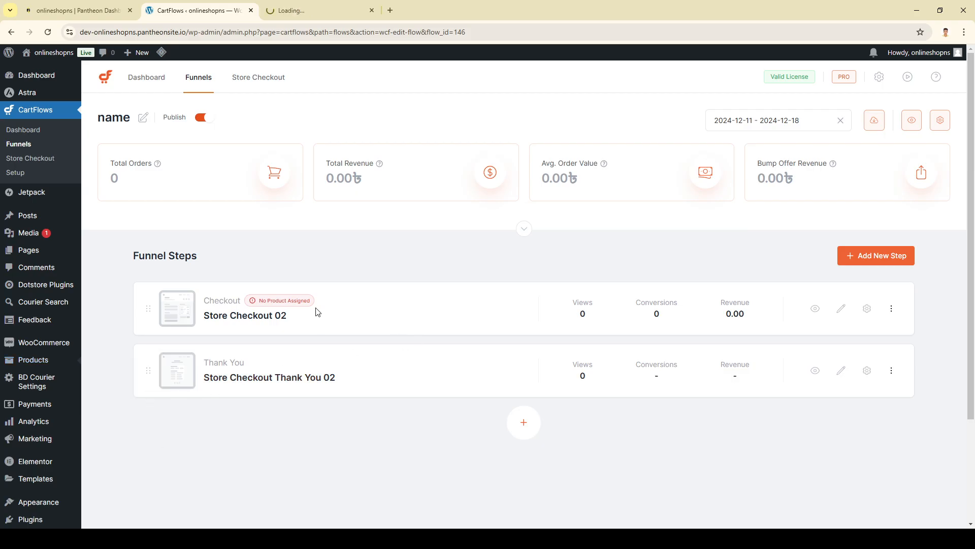
left_click(315, 8)
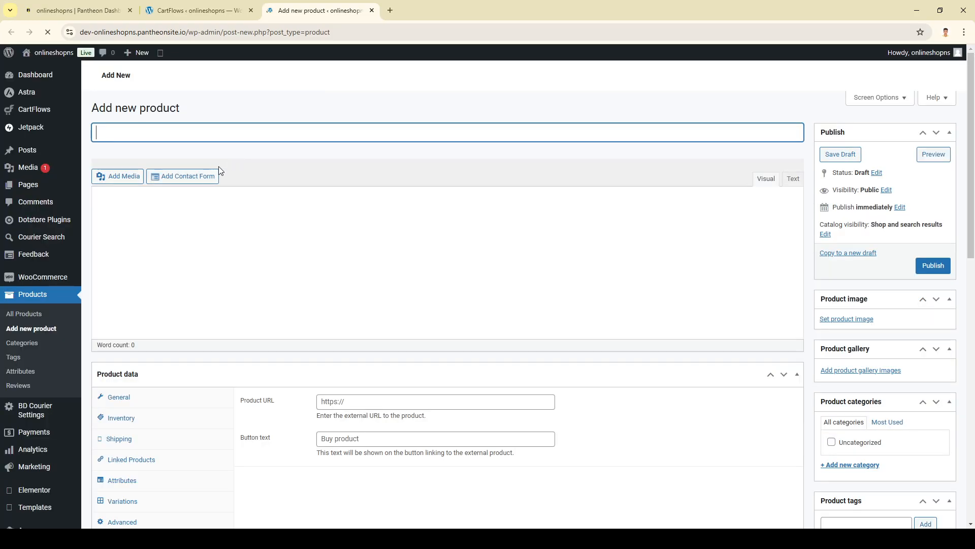
type("aaaa")
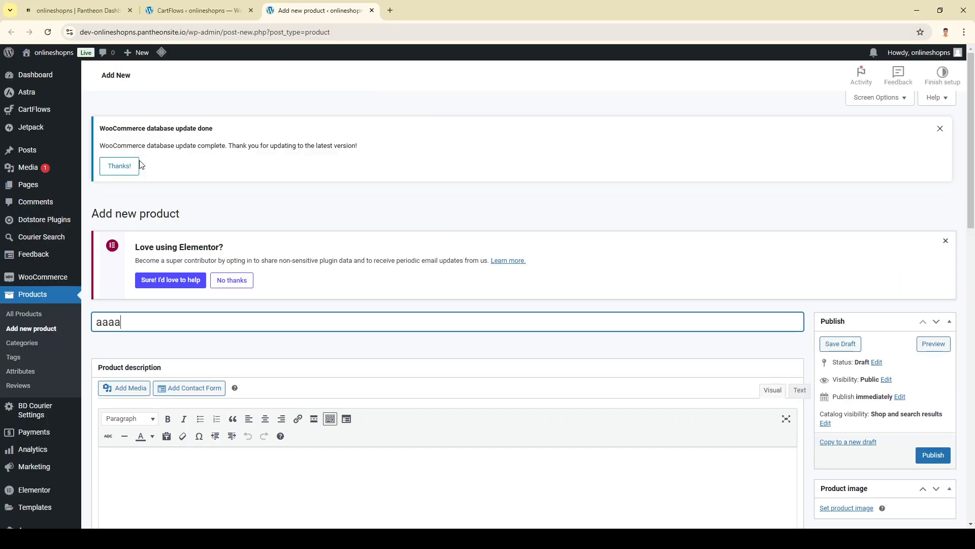
- Set the product's regular price to 2000 and its sale price to 1800, and publish it
scroll(501, 242, "down", 5)
scroll(425, 305, "down", 5)
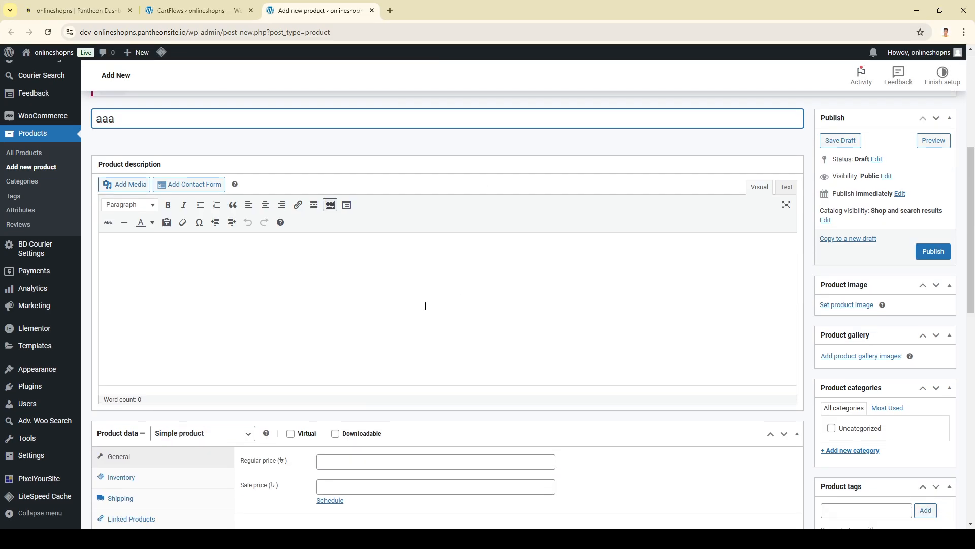
scroll(399, 296, "up", 8)
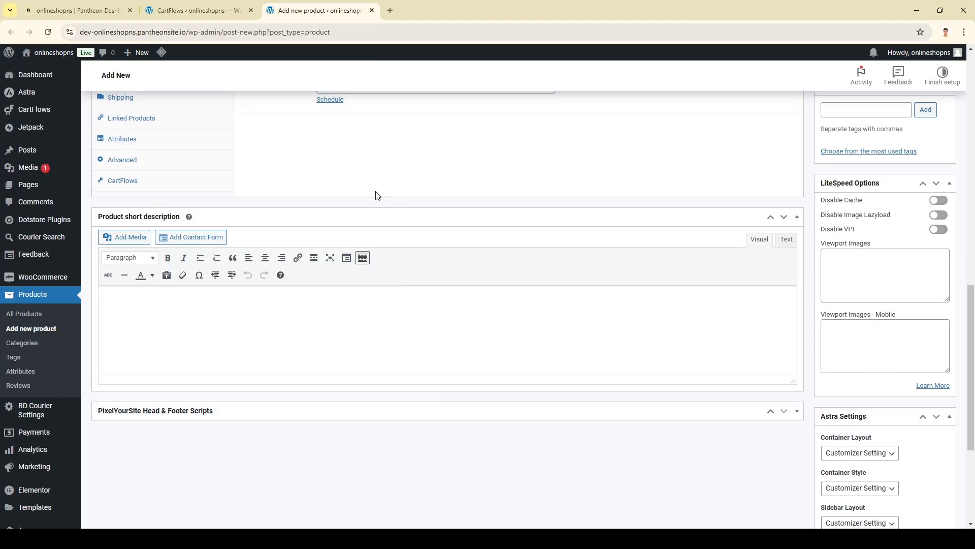
left_click(339, 320)
type("2")
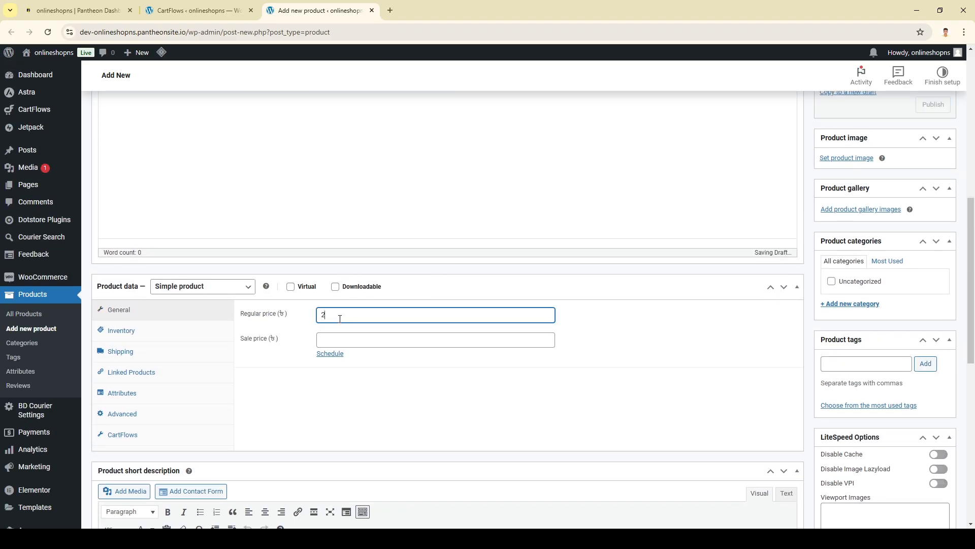
type("000")
left_click(344, 339)
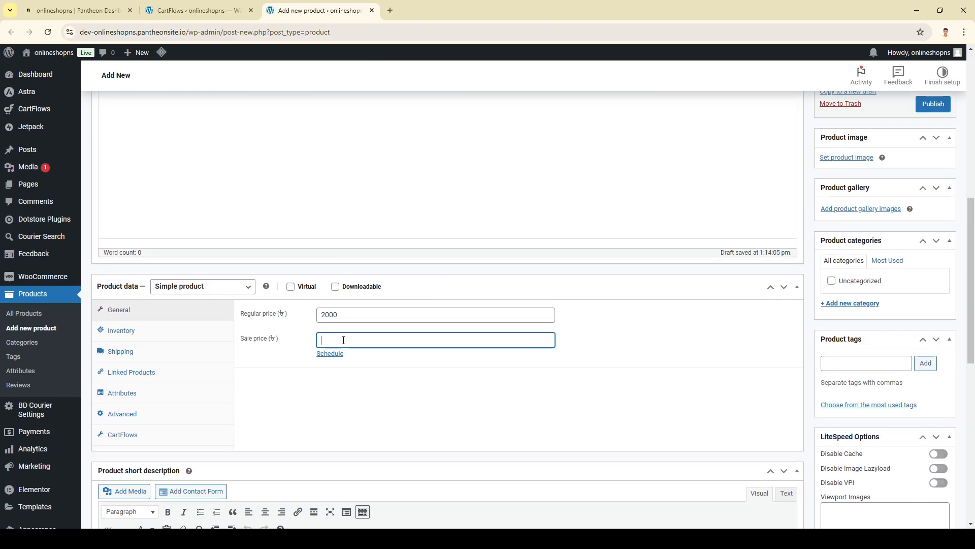
scroll(910, 305, "up", 3)
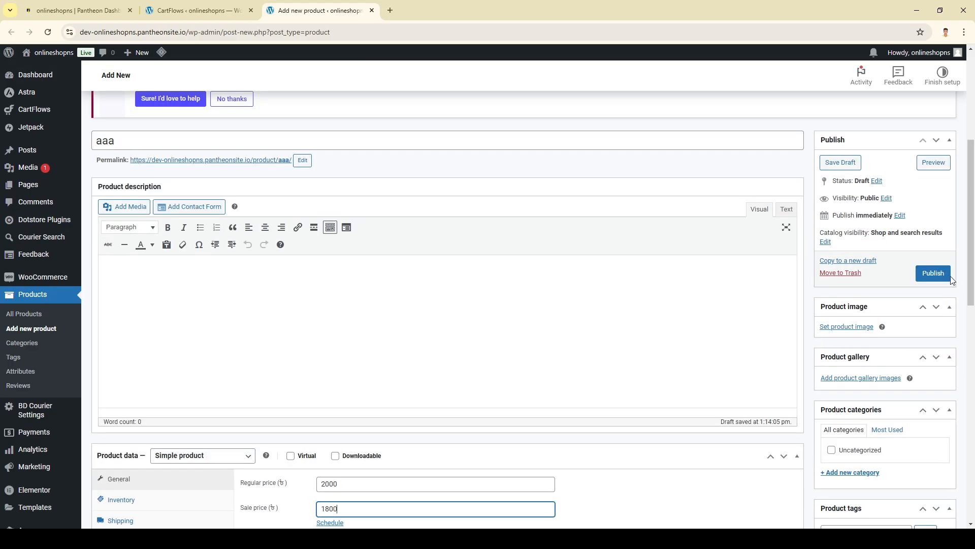
left_click(933, 273)
- Assign the product "aaa" to the funnel's Store Checkout 02 step and save the step settings
left_click(179, 10)
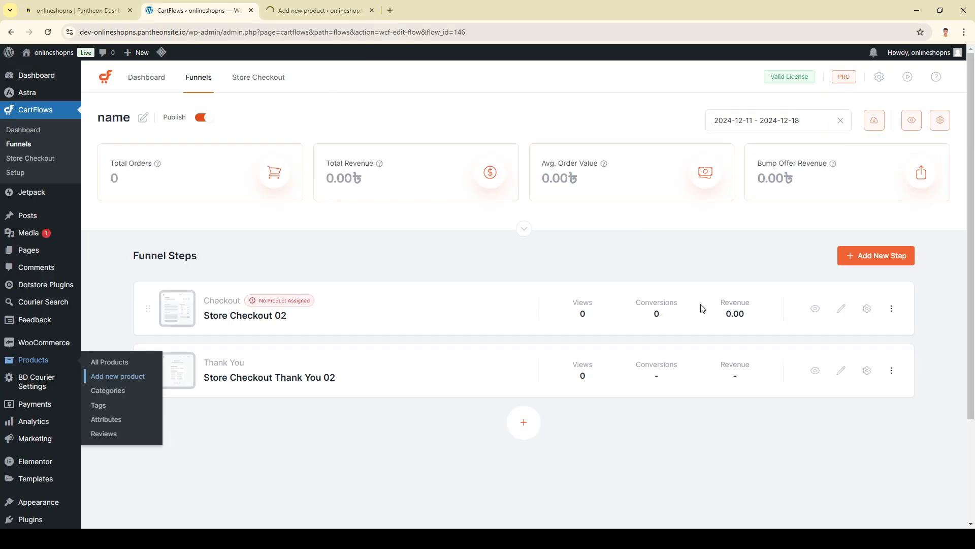
left_click(867, 308)
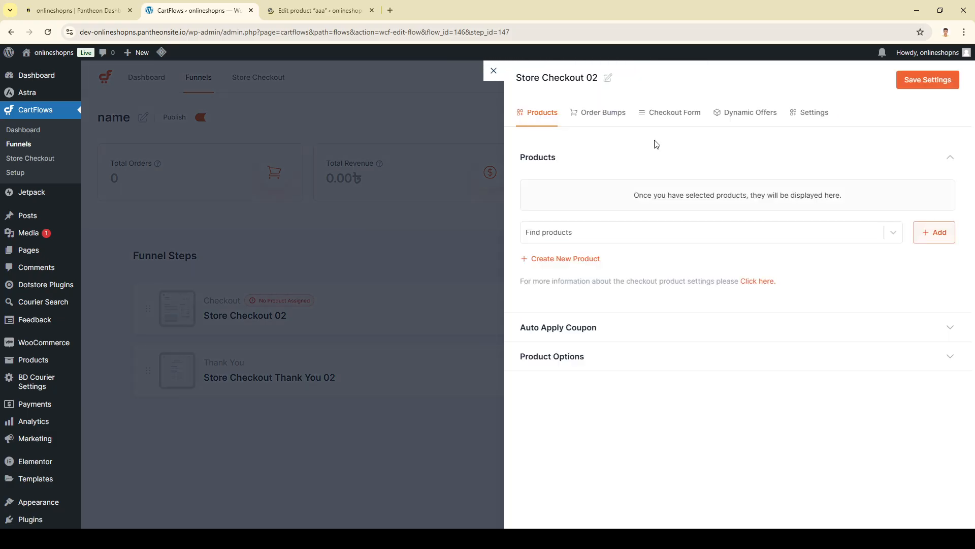
left_click(728, 228)
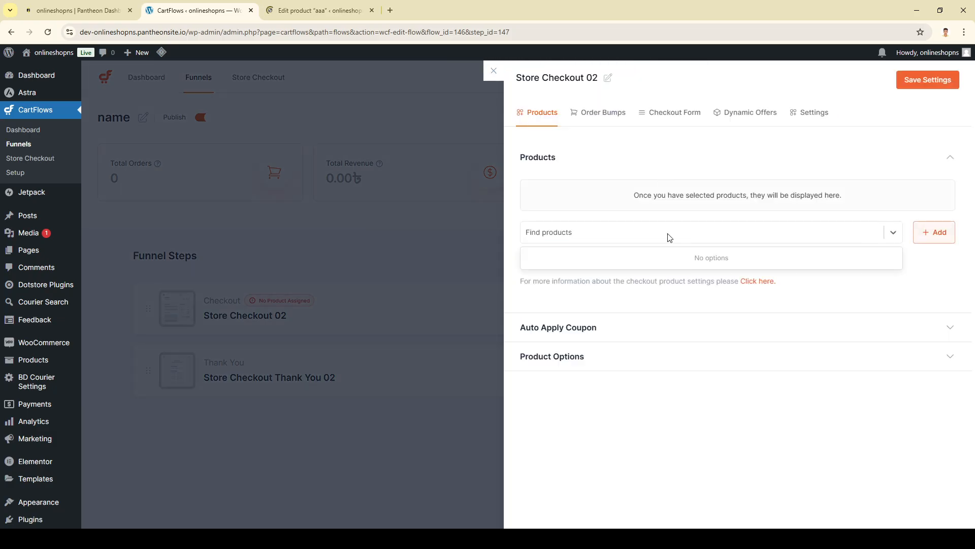
type("aaa")
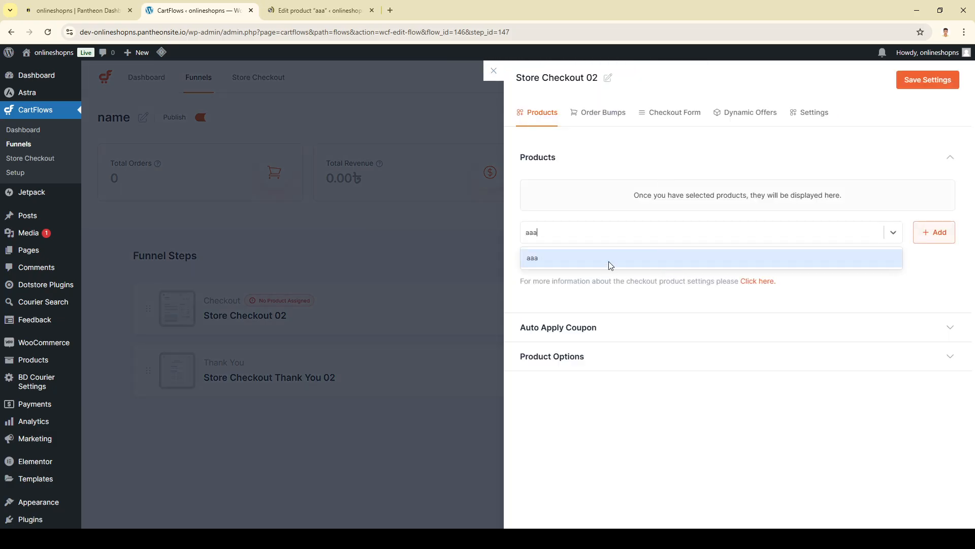
left_click(611, 260)
left_click(923, 236)
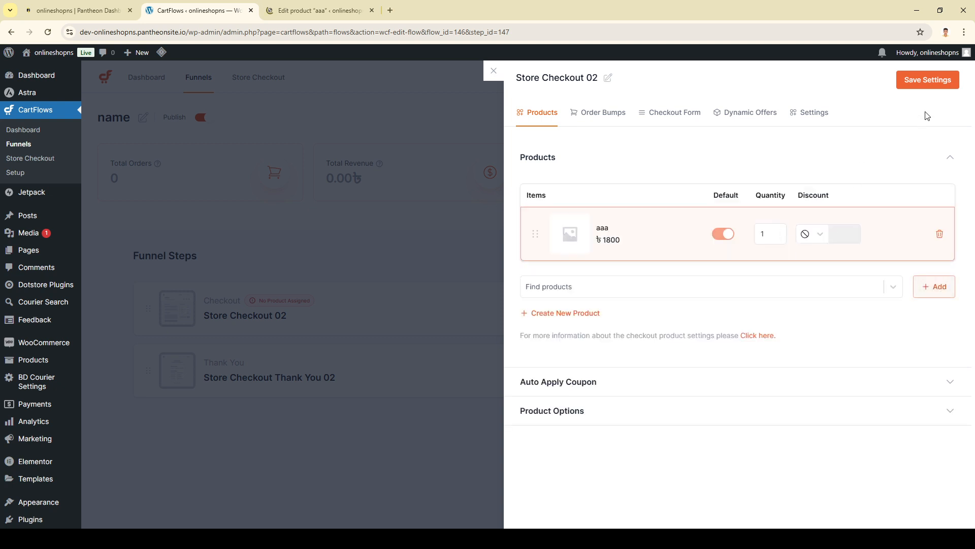
left_click(908, 86)
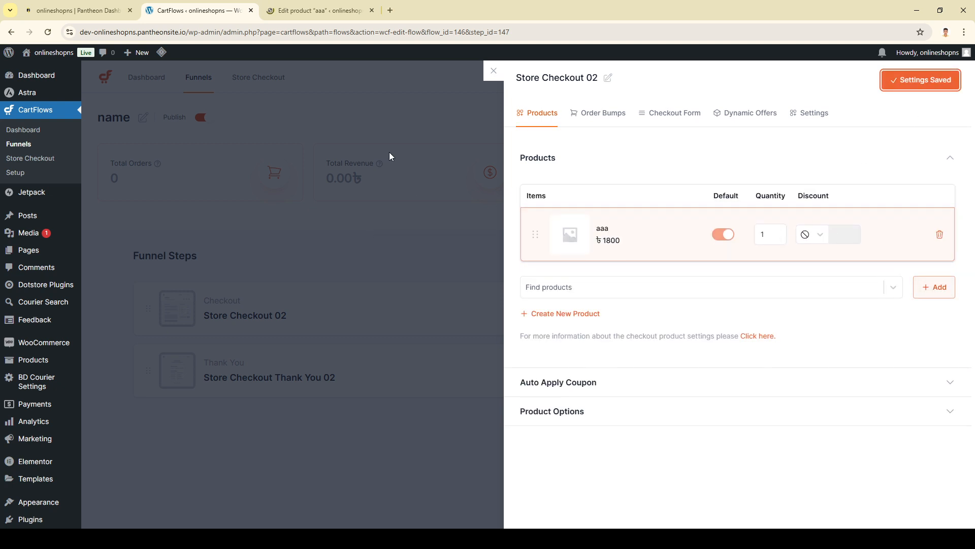
left_click(492, 72)
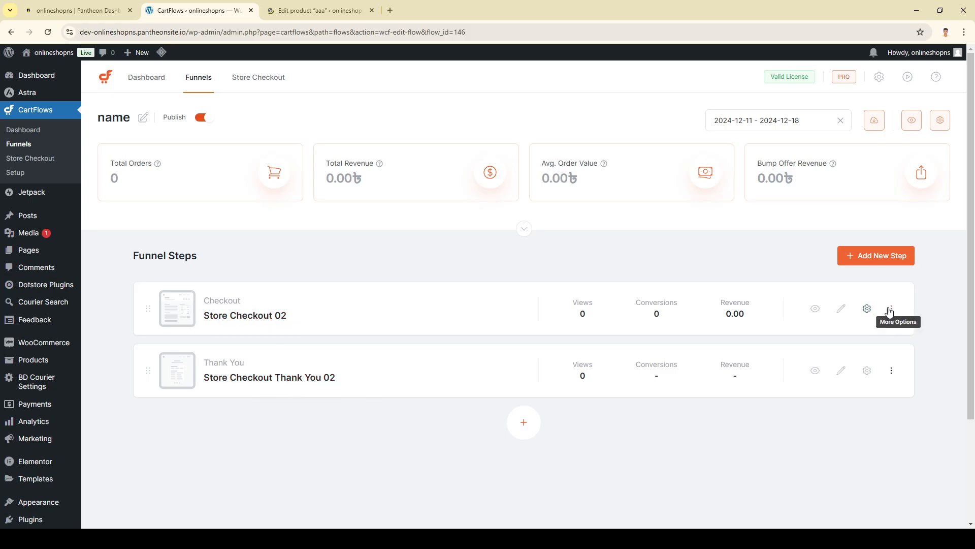
- View the live Store Checkout 02 page and check its billing form, order summary and payment section
left_click(814, 310)
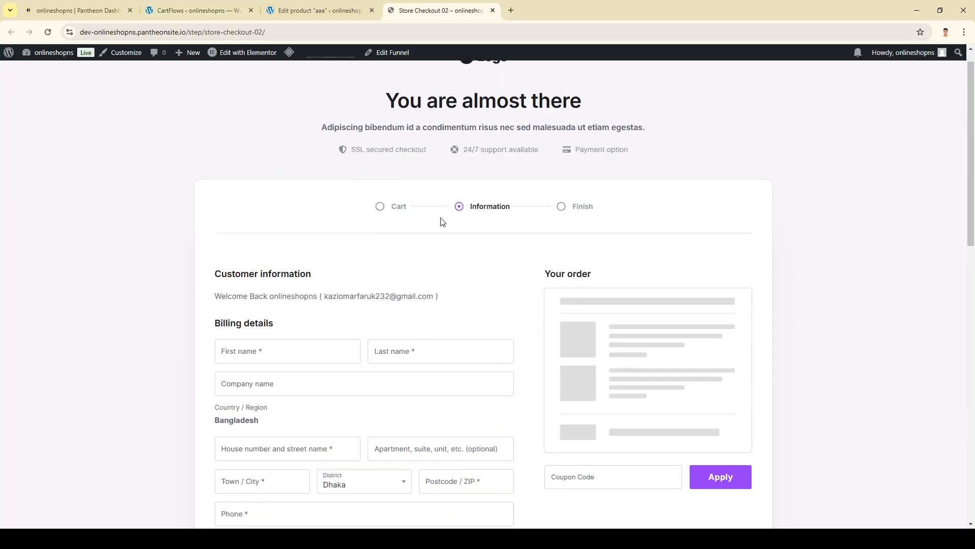
scroll(382, 208, "down", 3)
scroll(437, 325, "down", 5)
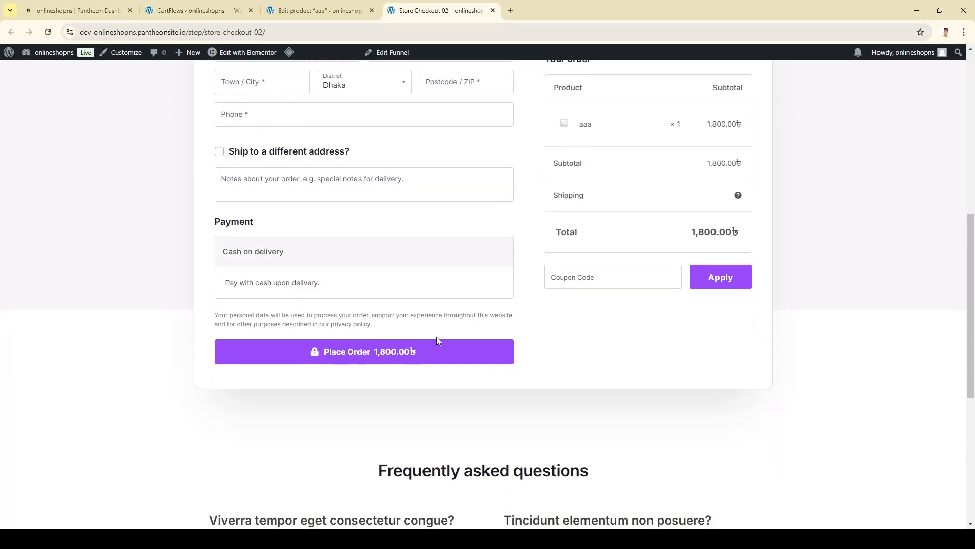
- View the live page of the funnel's Store Checkout Thank You 02 step and close it again
scroll(437, 336, "up", 3)
scroll(457, 308, "up", 3)
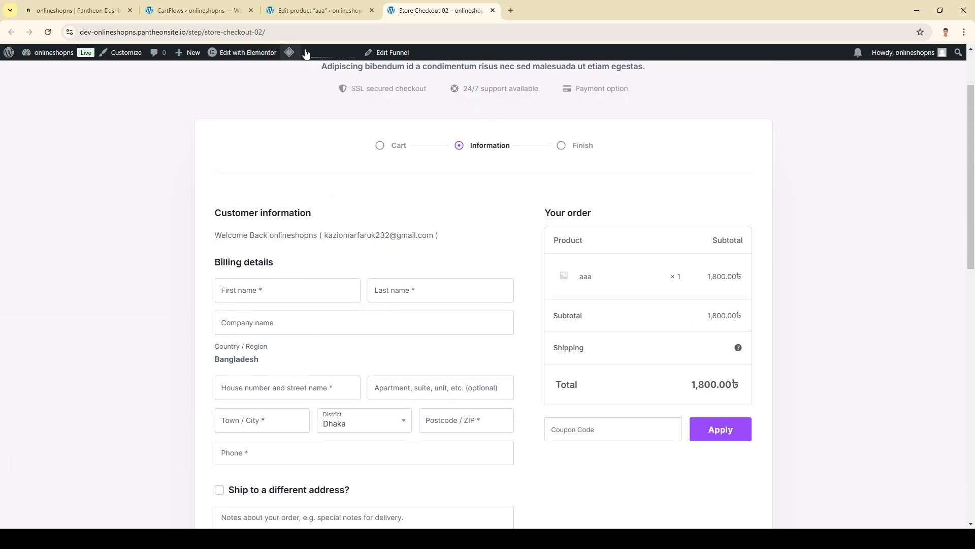
left_click(198, 10)
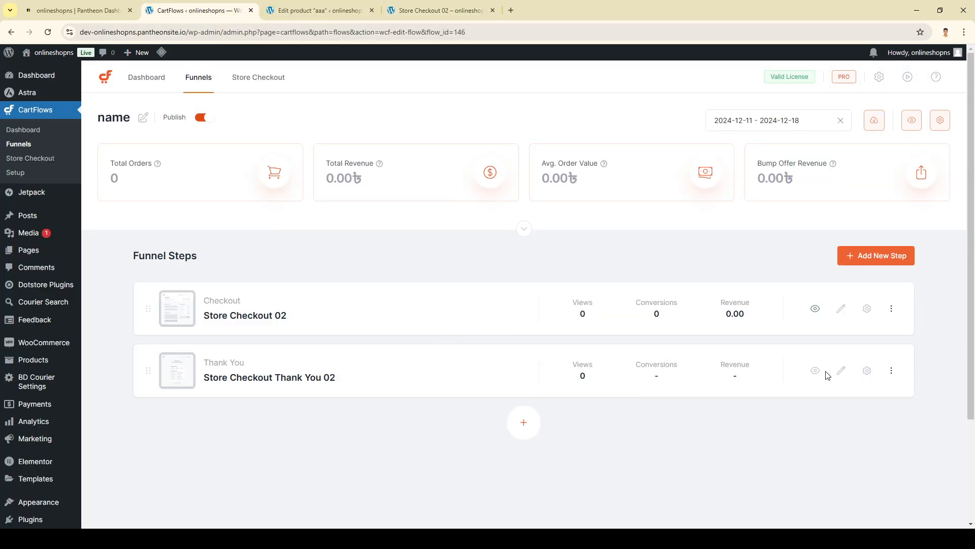
left_click(816, 373)
left_click(546, 6)
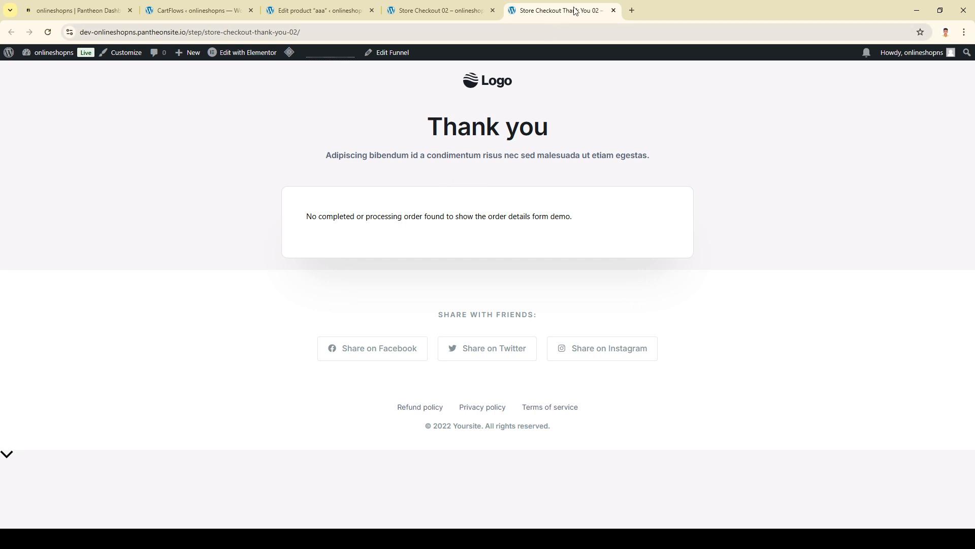
left_click(614, 10)
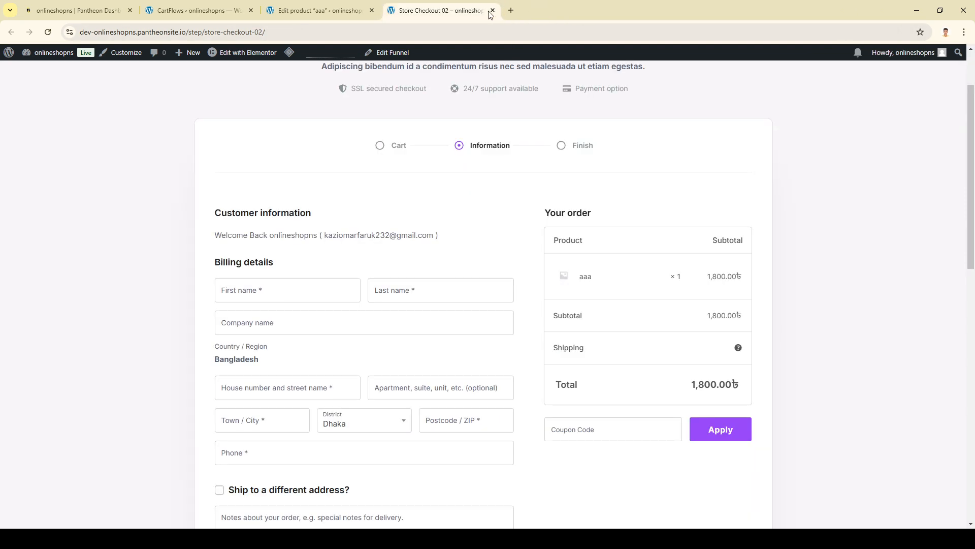
- Close the checkout preview and product editing pages, and open the Store Checkout 02 step for design editing in Elementor
left_click(493, 10)
left_click(372, 10)
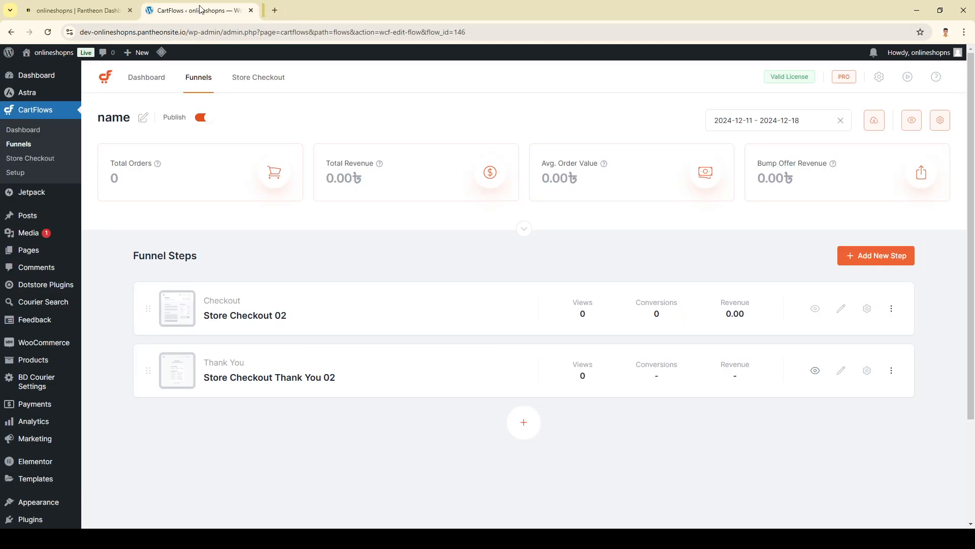
left_click(841, 315)
left_click(288, 11)
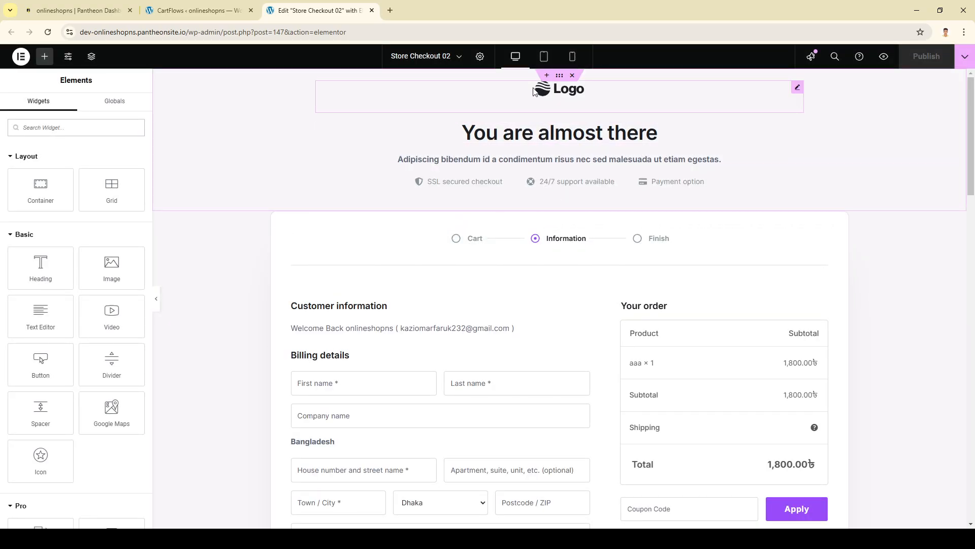
- Insert an empty section at the page start and delete the logo header, checkout form and FAQ sections beneath it
left_click(575, 99)
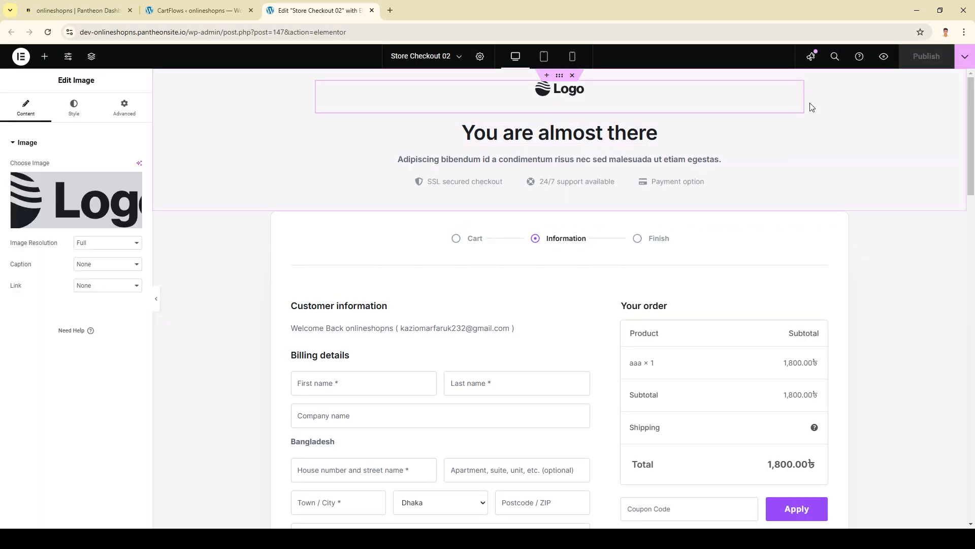
left_click(547, 83)
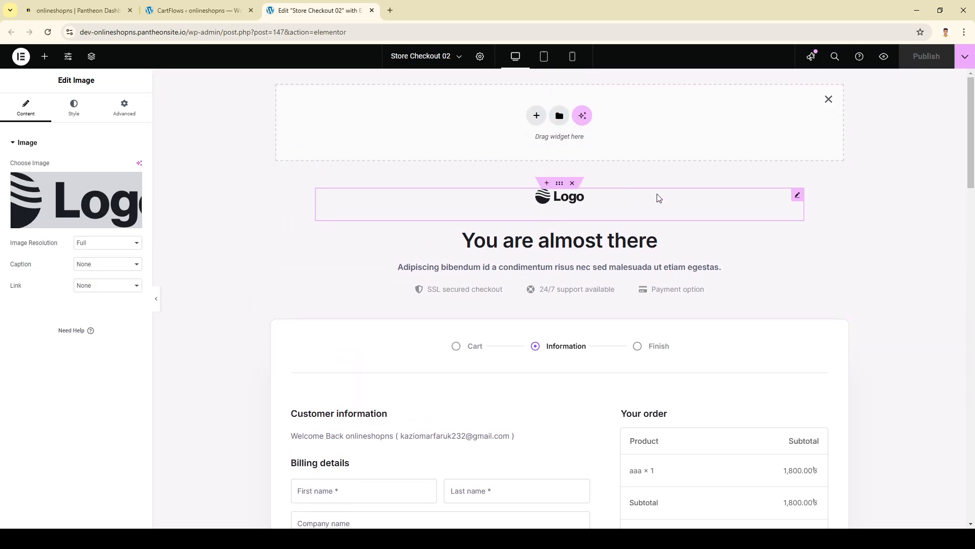
left_click(573, 183)
left_click(572, 172)
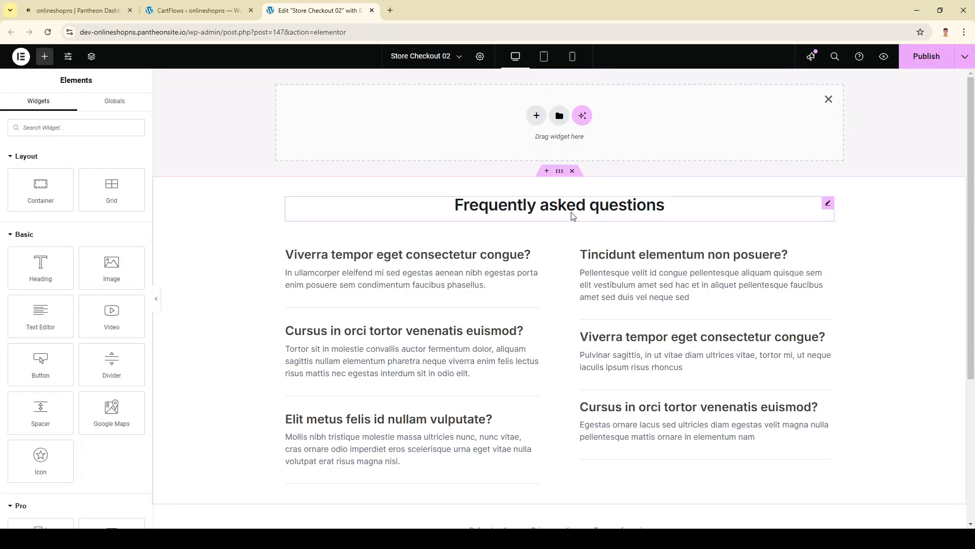
left_click(573, 172)
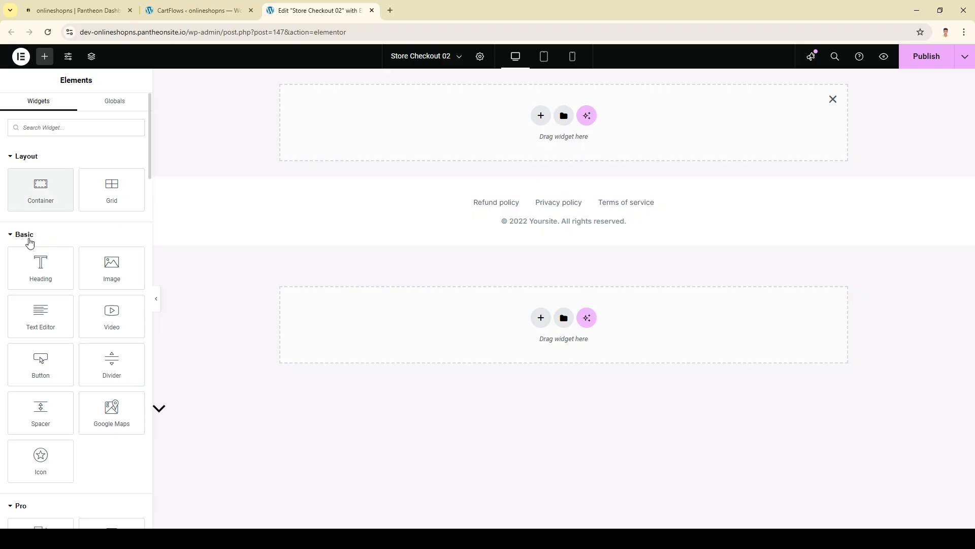
- Add a Heading widget to the empty top section and title it "৫০% ডিস্কাউন্টে জাপানি রঙিন মরিচ বীজ"
left_click_drag(35, 268, 544, 124)
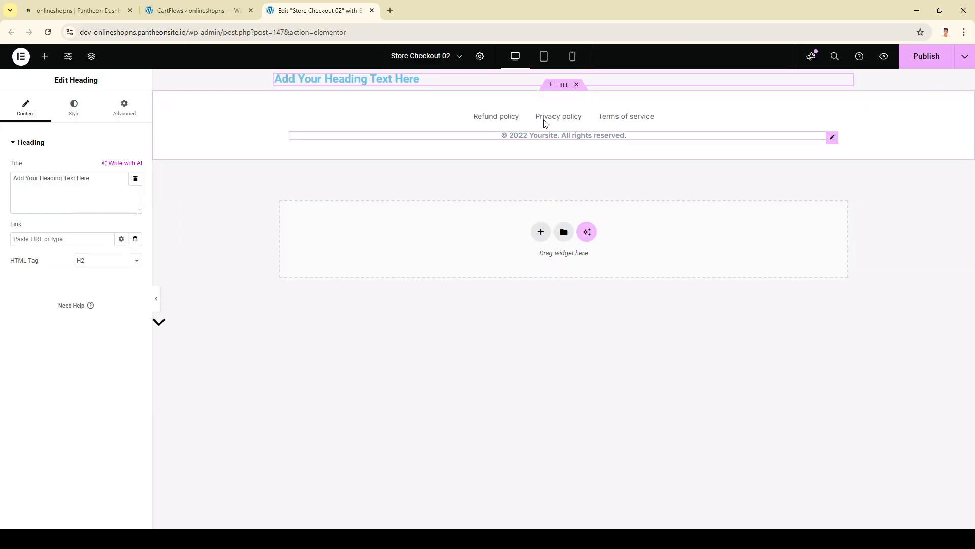
triple_click(80, 179)
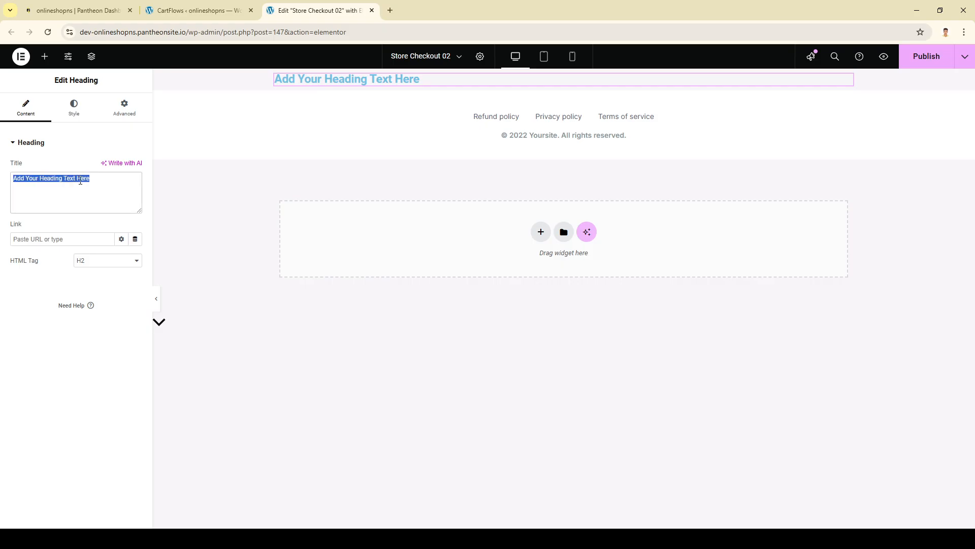
key("BackSpace")
type("co")
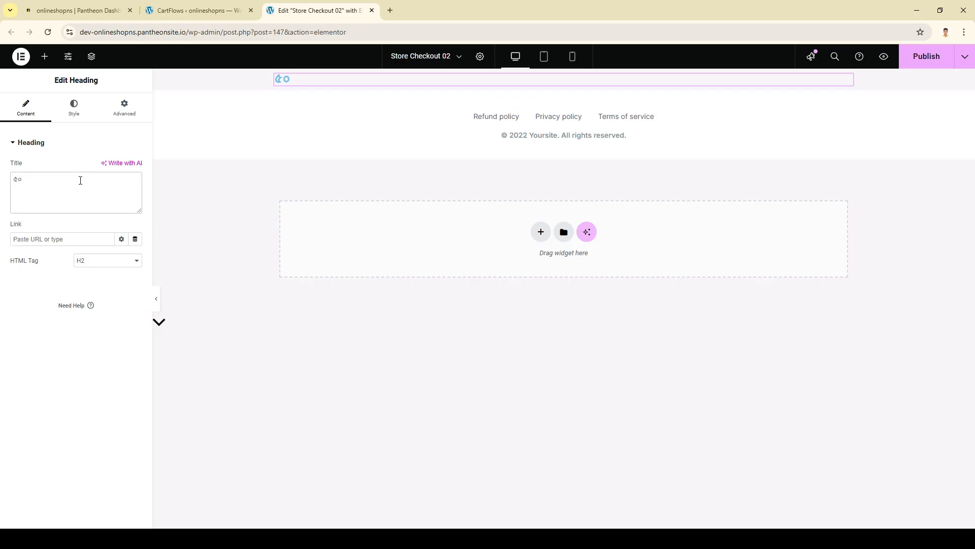
type("0%")
type(" ডি")
type("স্ক")
type("াউন্ট")
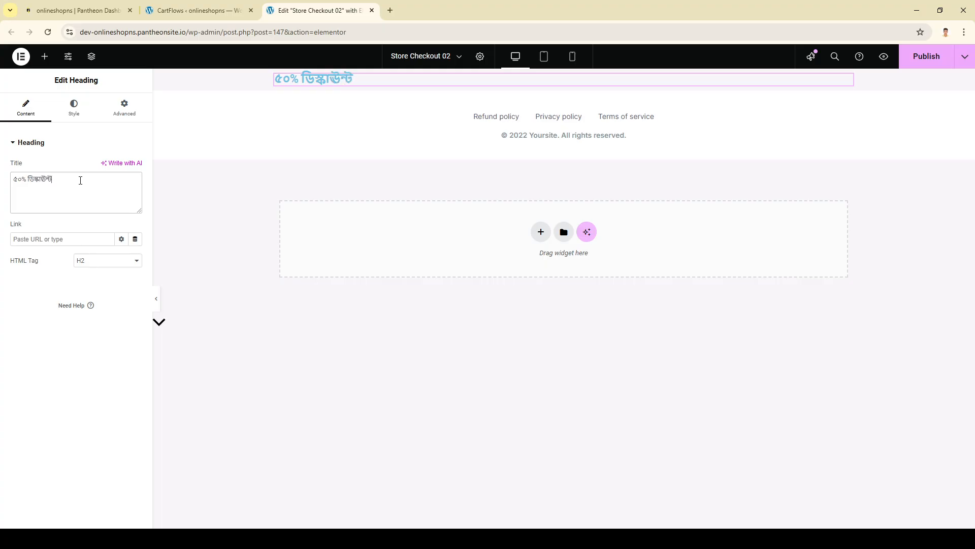
key("BackSpace")
key("BackSpace")
key("BackSpace")
key("BackSpace")
type("উন্টে জাপানি")
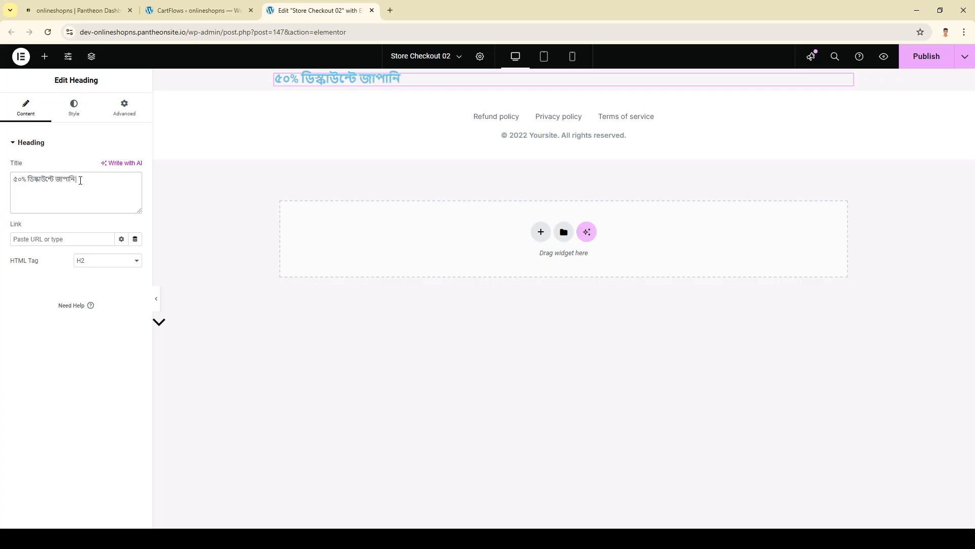
type(" এ")
key("BackSpace")
key("BackSpace")
type("রণ")
key("BackSpace")
type("ঙিন ম্রিচ")
key("BackSpace")
key("BackSpace")
key("BackSpace")
key("BackSpace")
type("রিচ")
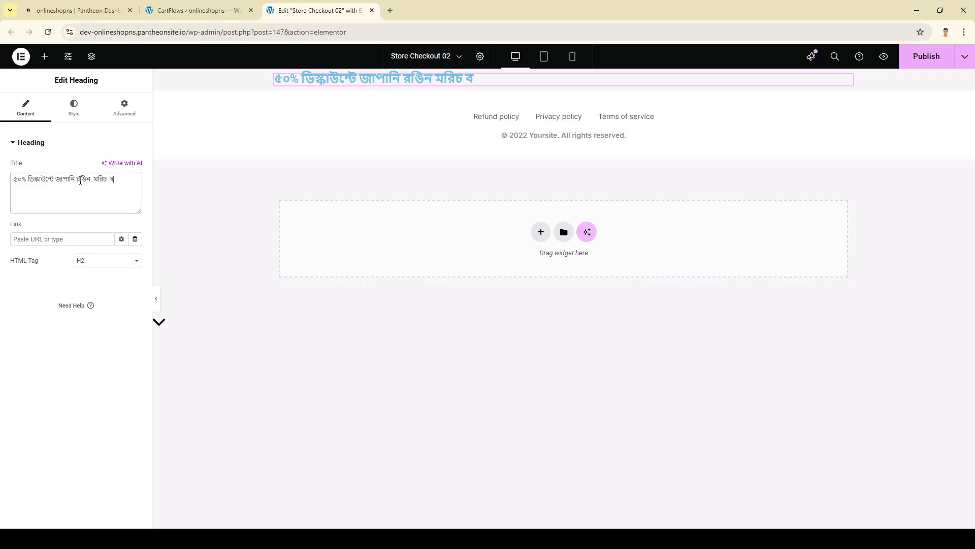
type("বীজ")
- Centre the heading and change its text color to green, #3FB41A
left_click(74, 107)
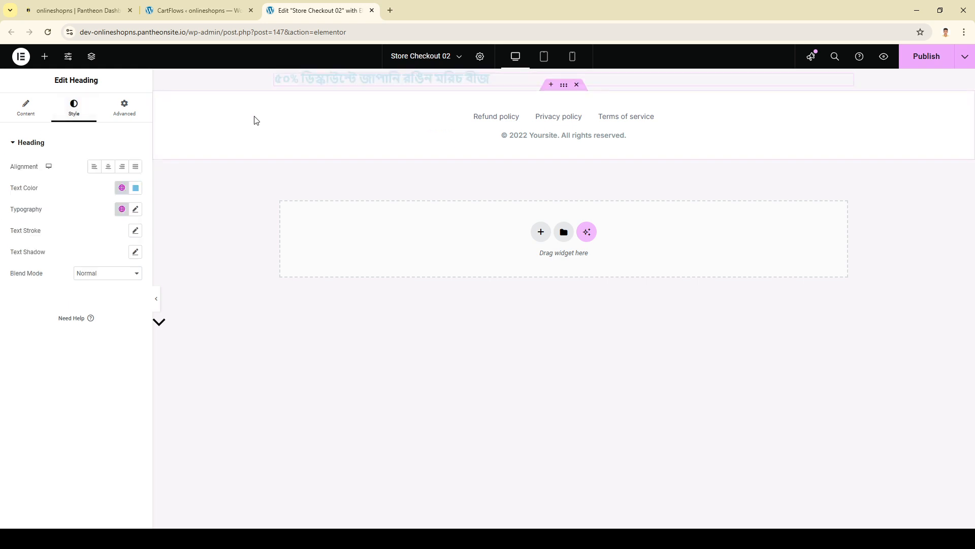
left_click(105, 168)
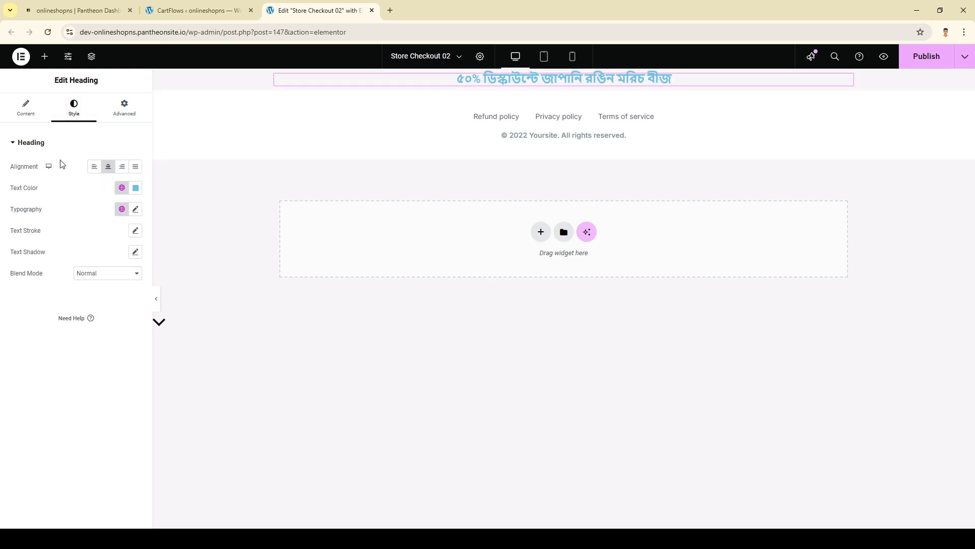
left_click(136, 188)
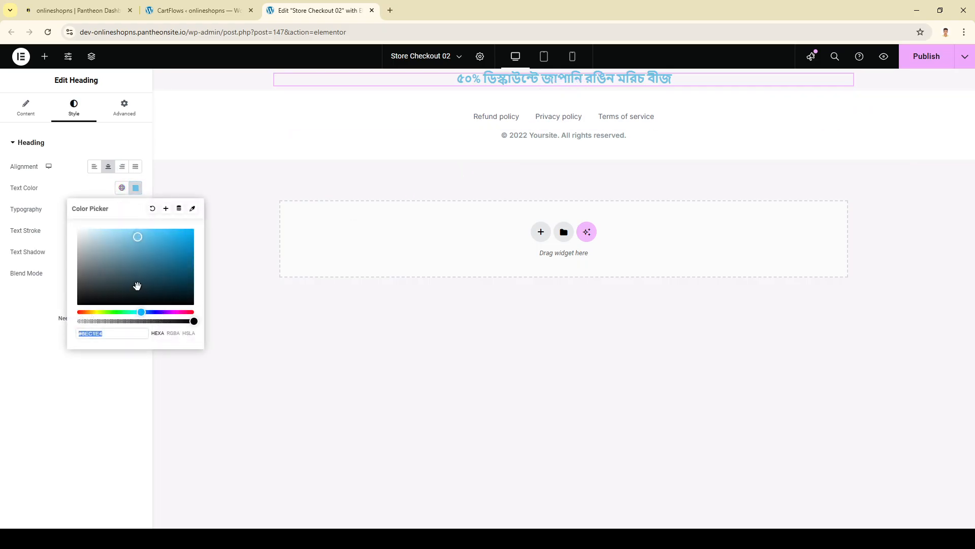
left_click_drag(141, 312, 111, 312)
mouse_move(165, 264)
left_mouse_down()
mouse_move(181, 257)
mouse_move(184, 240)
mouse_move(188, 252)
mouse_move(177, 251)
left_mouse_up()
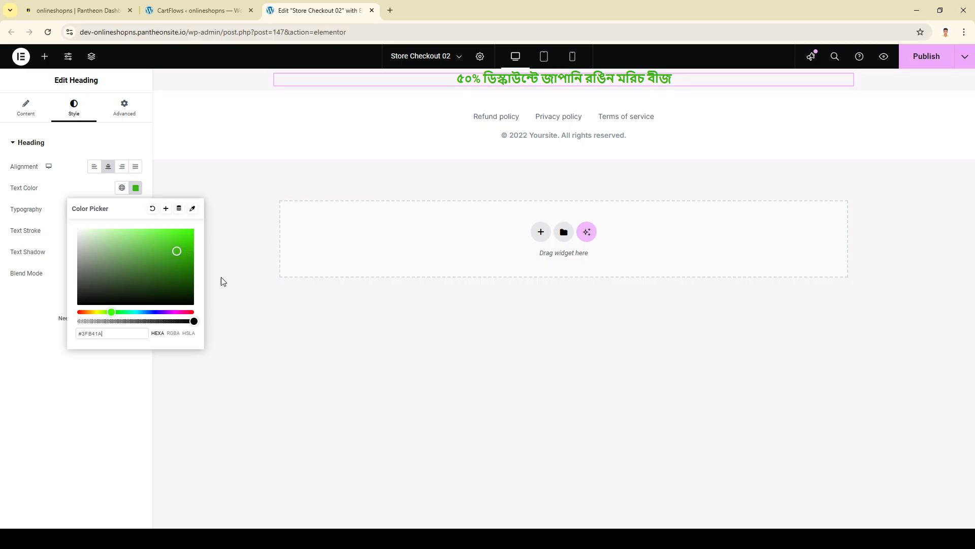
left_click(350, 304)
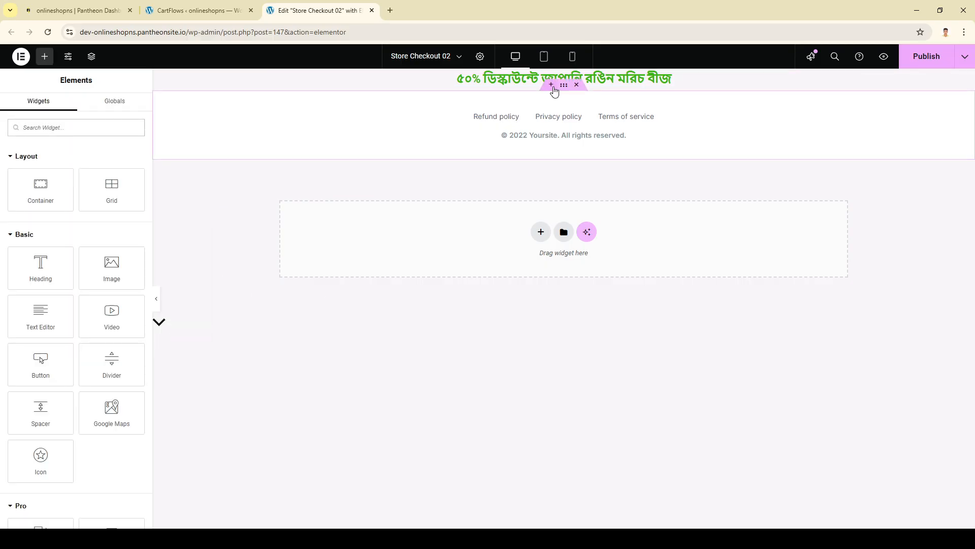
left_click(551, 85)
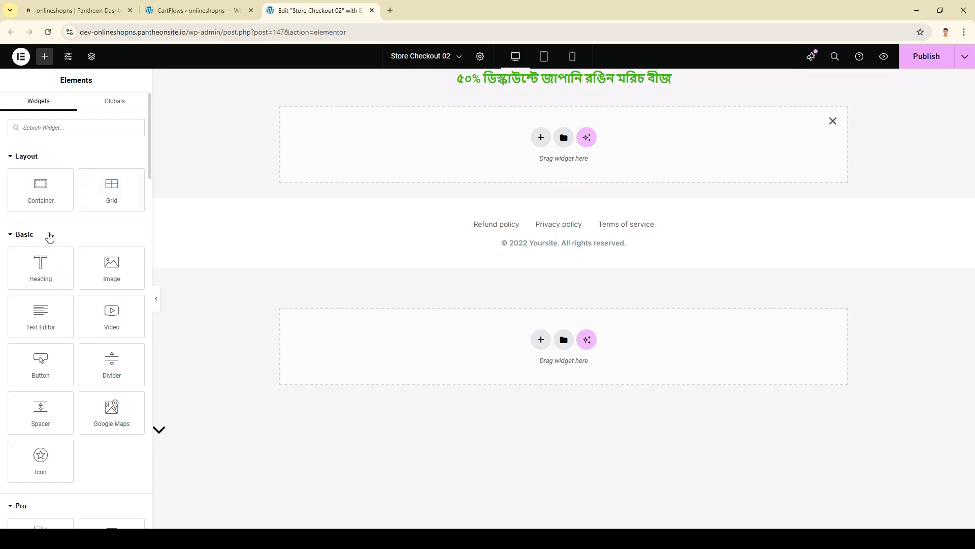
left_click_drag(50, 265, 573, 154)
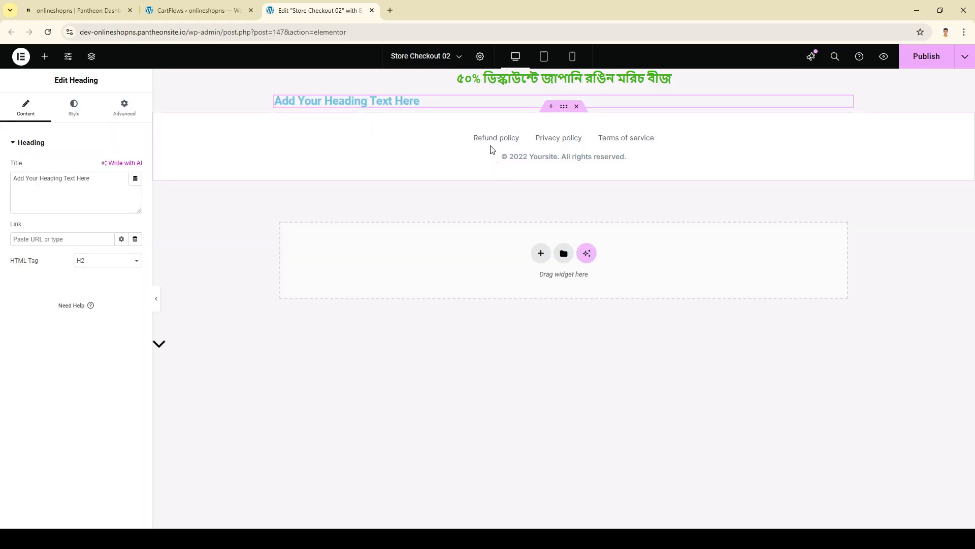
left_click(74, 108)
left_click(115, 173)
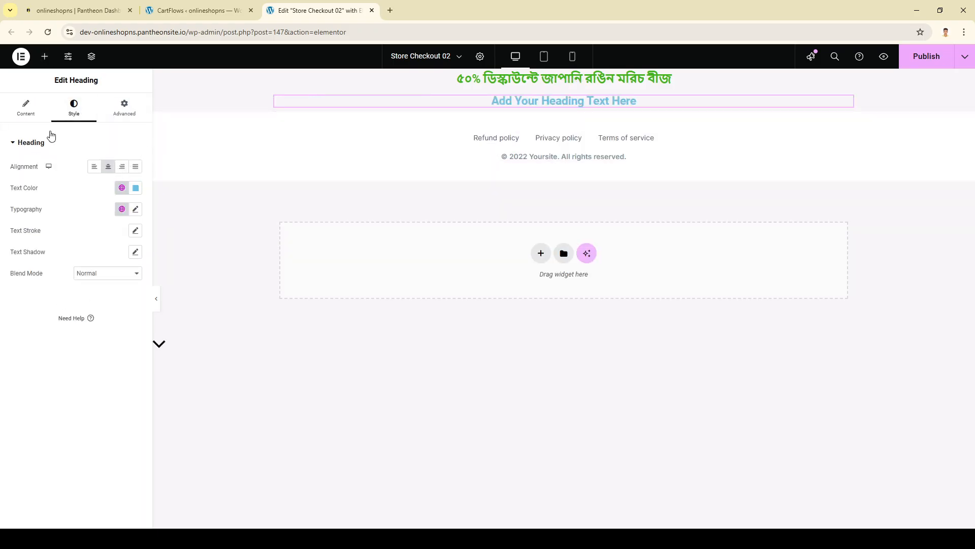
left_click(26, 108)
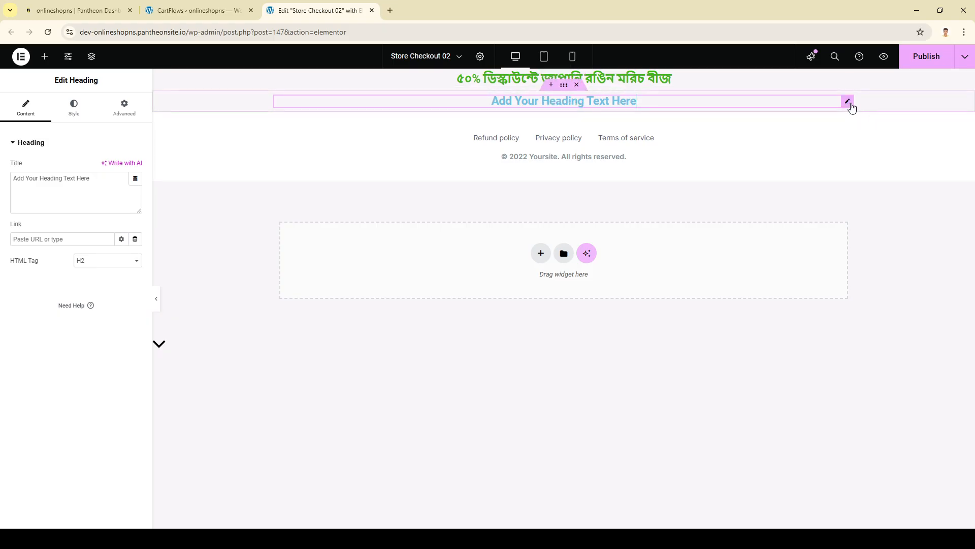
key("Delete")
right_click(640, 80)
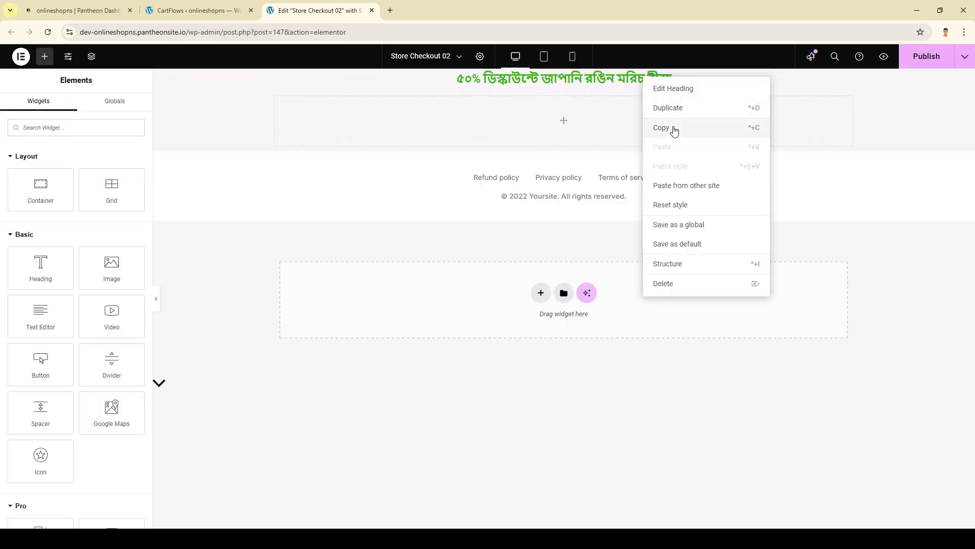
left_click(576, 85)
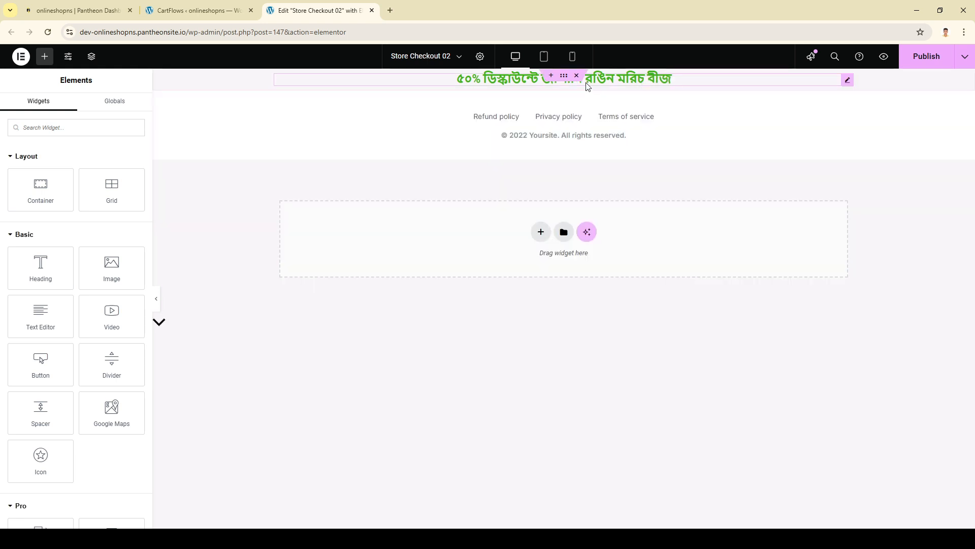
- Duplicate the green discount heading and change the copy's title to "২৯৯ টাকা মাত্র"
right_click(633, 81)
left_click(675, 109)
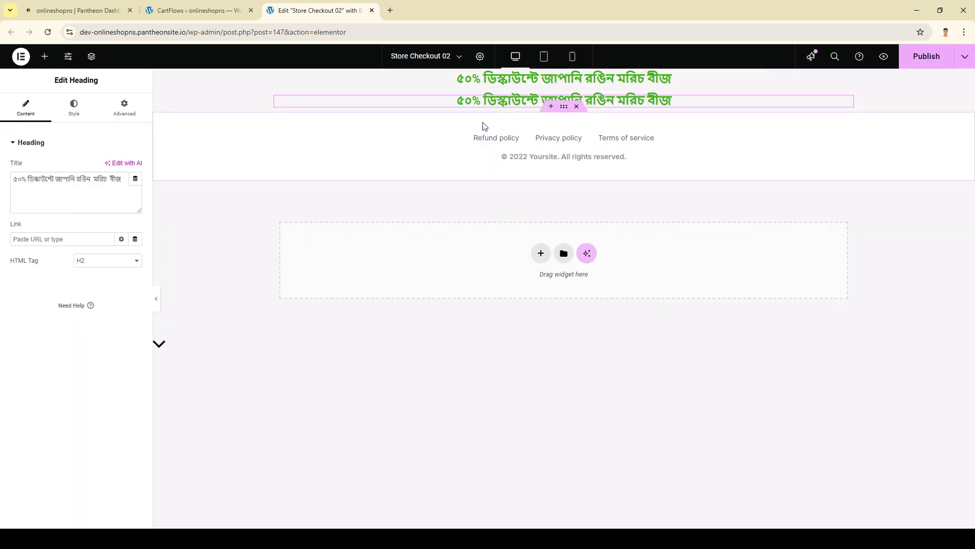
double_click(482, 104)
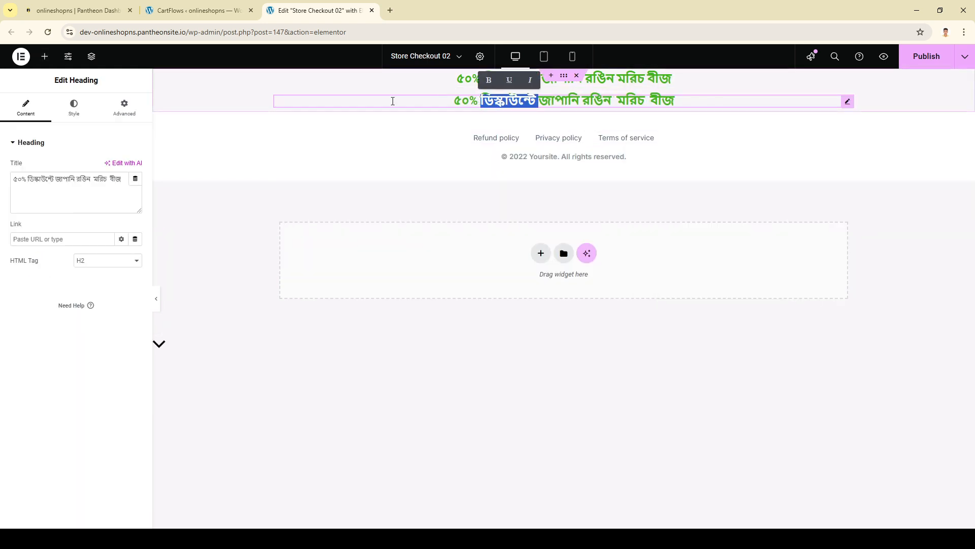
triple_click(94, 185)
key("BackSpace")
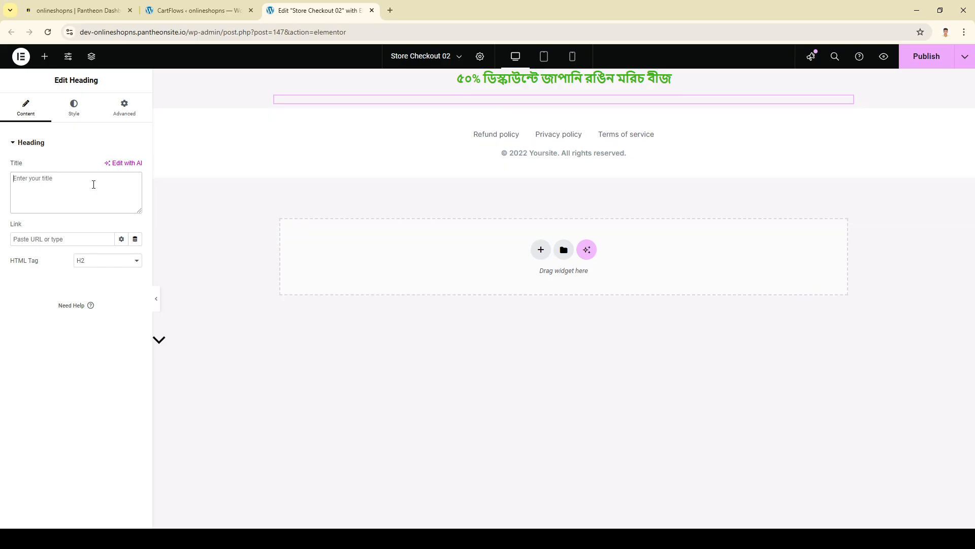
type("299")
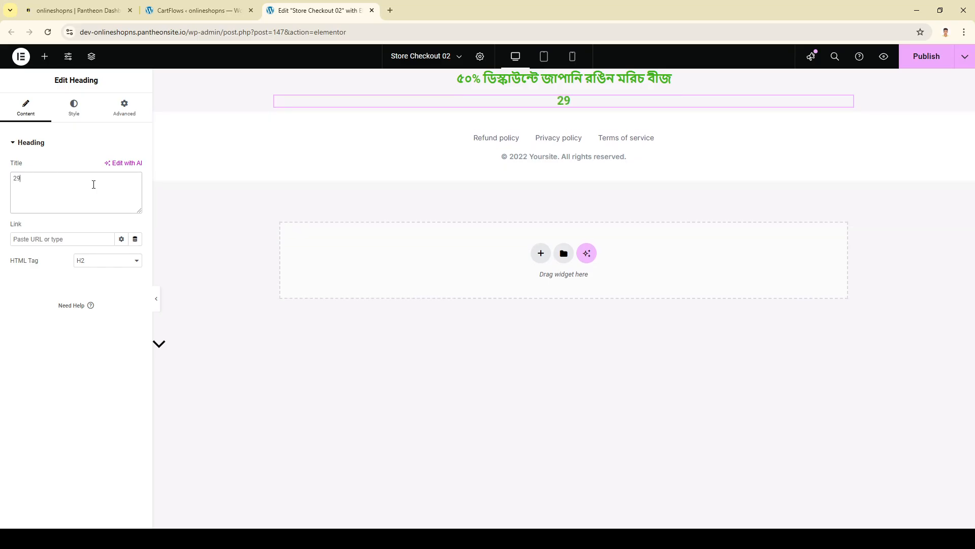
key("BackSpace")
key("BackSpace")
key("BackSpace")
type("299")
key("BackSpace")
key("BackSpace")
key("BackSpace")
type("২৯৯ টাকা মাত্র")
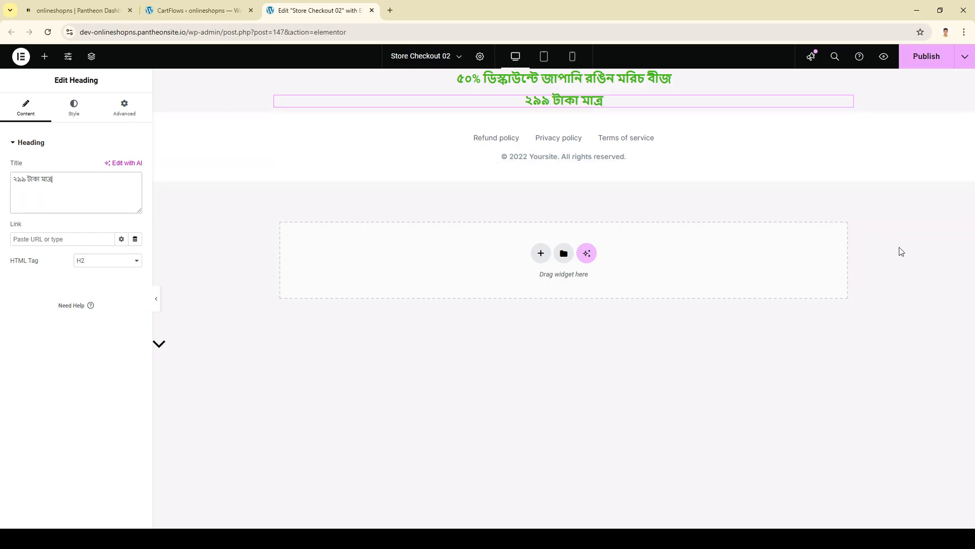
- Insert a new section above the two green headings and place a Text Editor widget in it
left_click(551, 76)
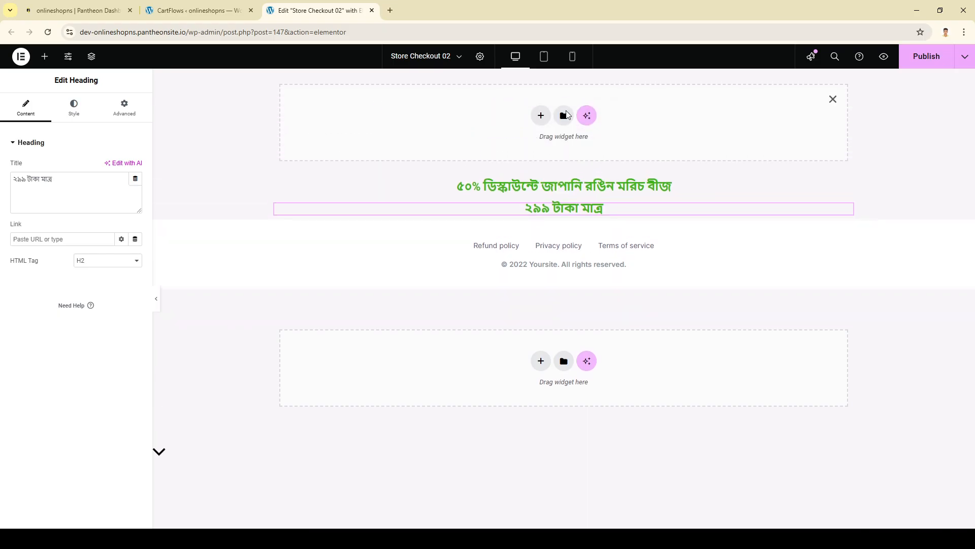
left_click(45, 56)
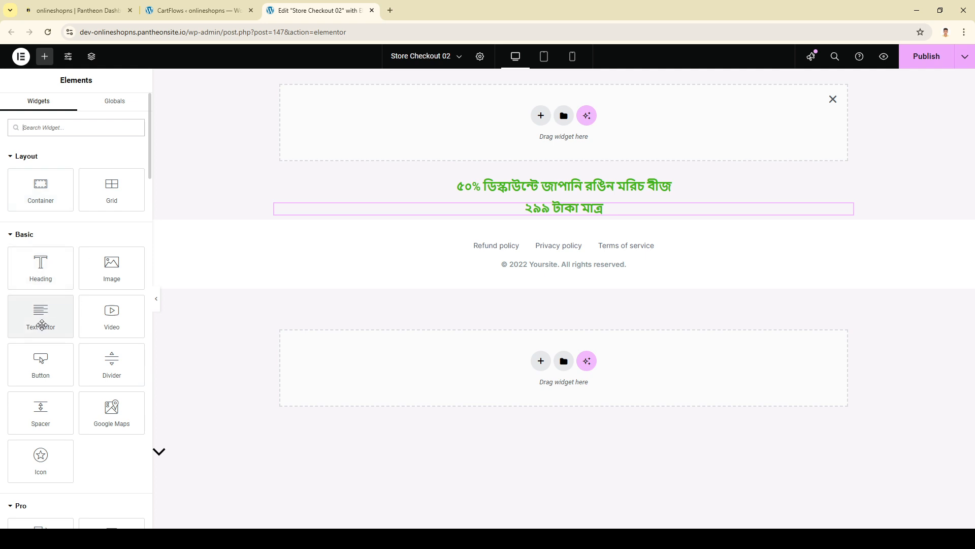
left_click_drag(41, 324, 523, 144)
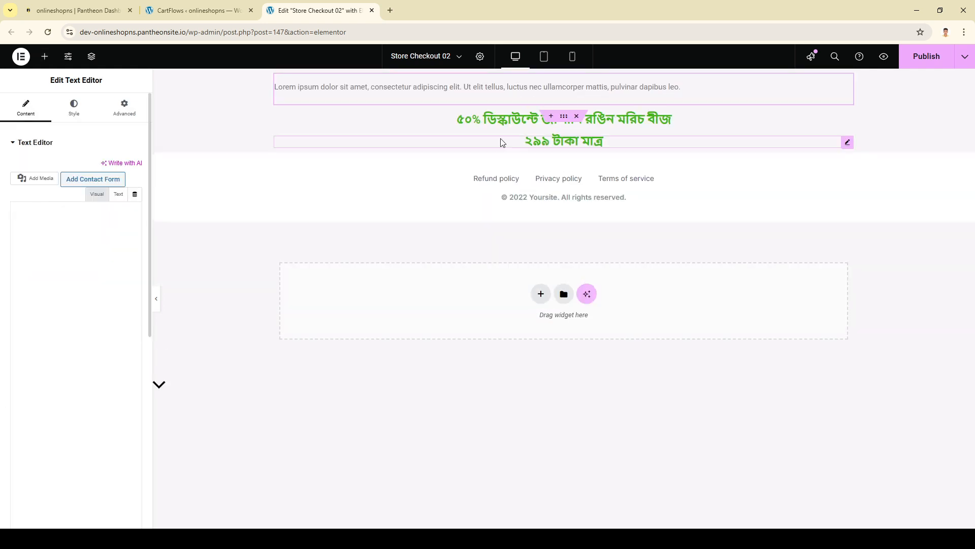
- Replace the placeholder paragraph in the new Text Editor widget with "online Shop"
key("ctrl+a")
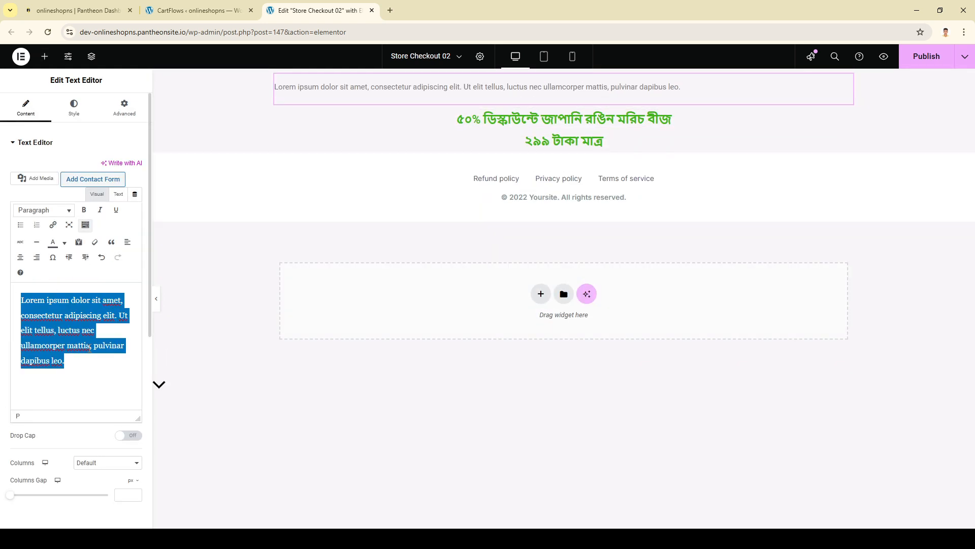
key("BackSpace")
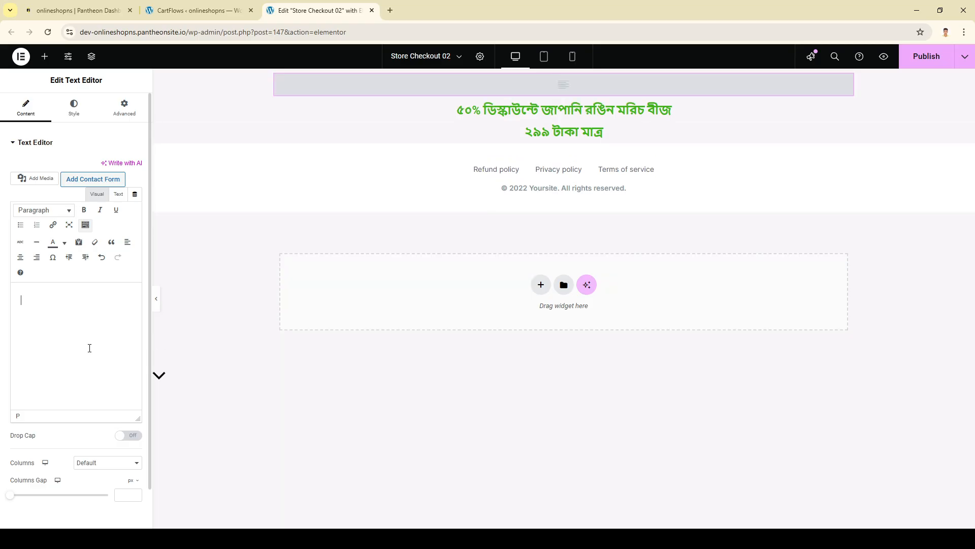
type("0")
key("BackSpace")
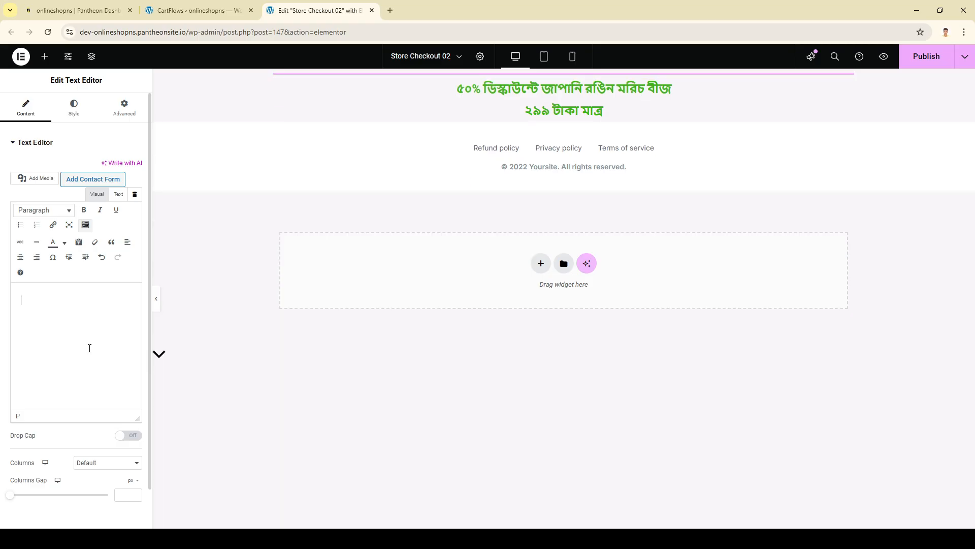
type("online Shop")
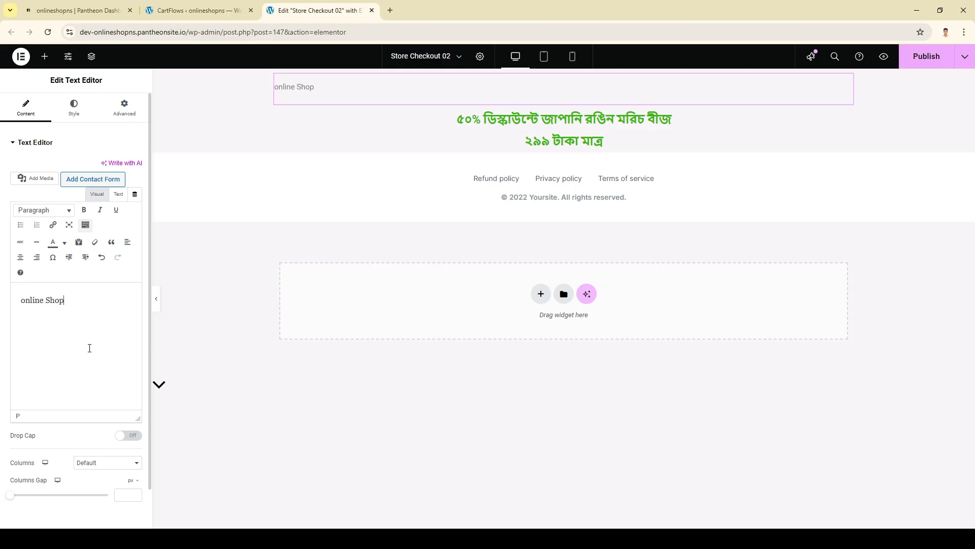
- Format the "online Shop" text as Heading 1, color it red and centre it
left_click(35, 210)
left_click(48, 246)
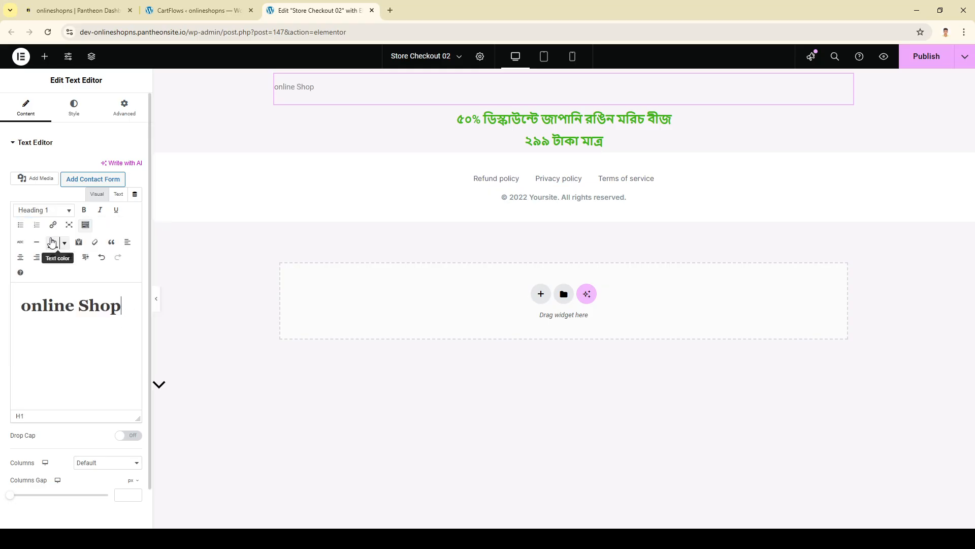
triple_click(74, 302)
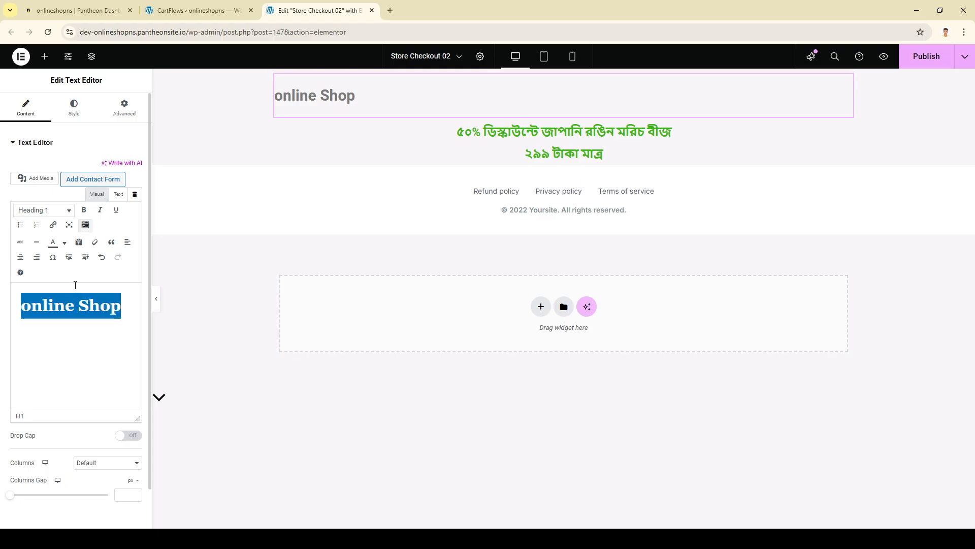
left_click(64, 245)
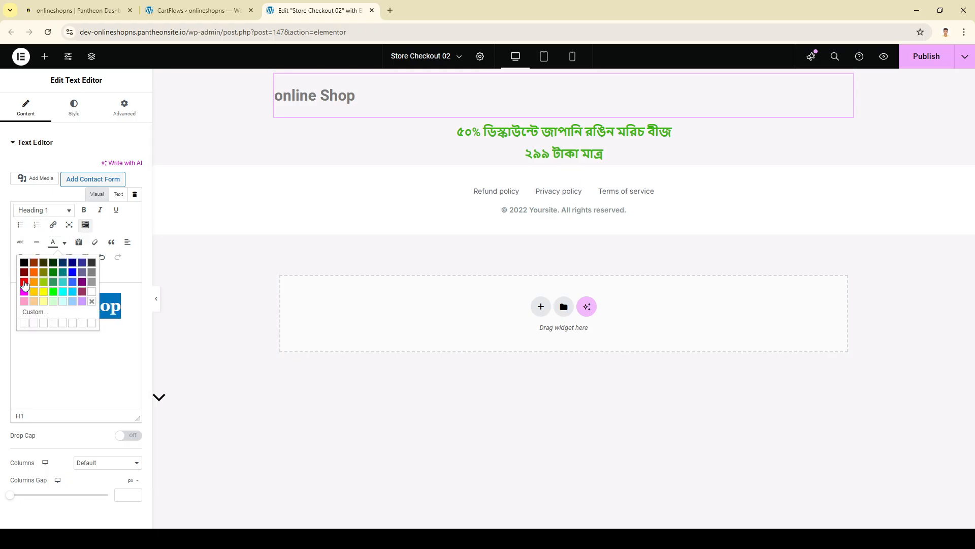
left_click(24, 279)
left_click(20, 257)
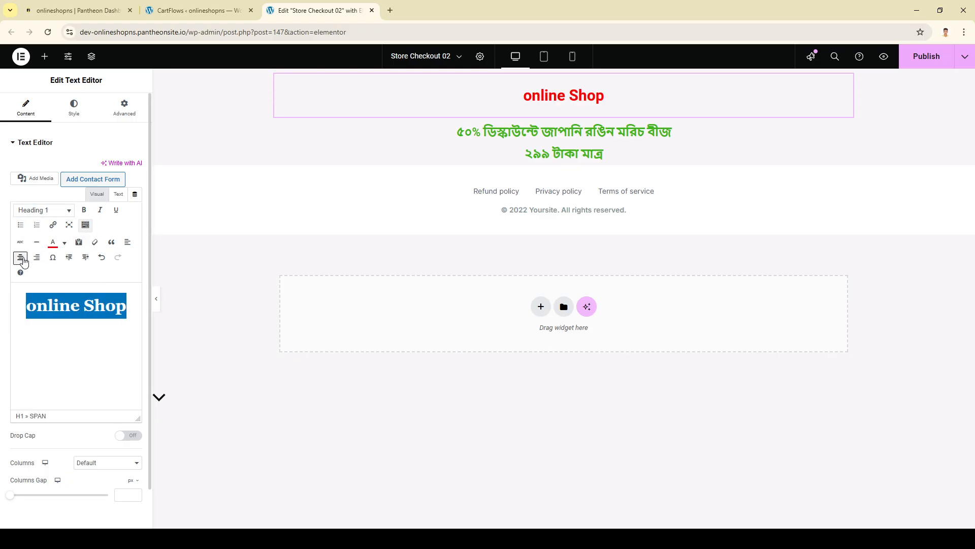
left_click(41, 336)
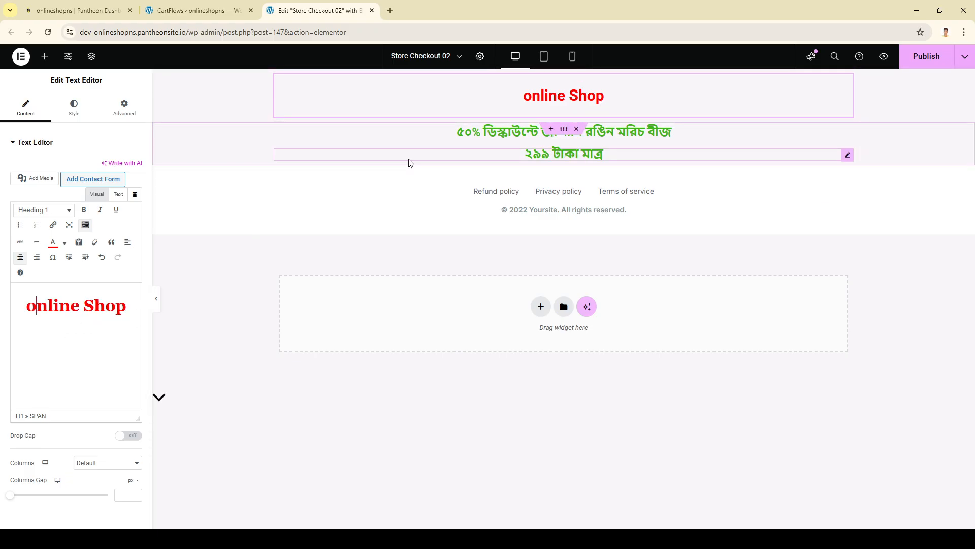
- Insert a new section below the two green headings, place a Button widget in it and centre the button
left_click(531, 164)
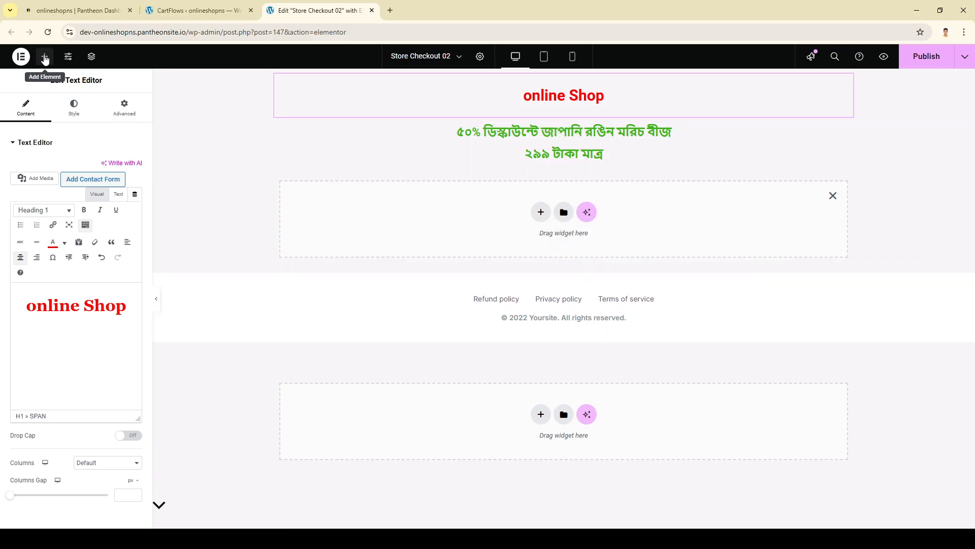
left_click(44, 57)
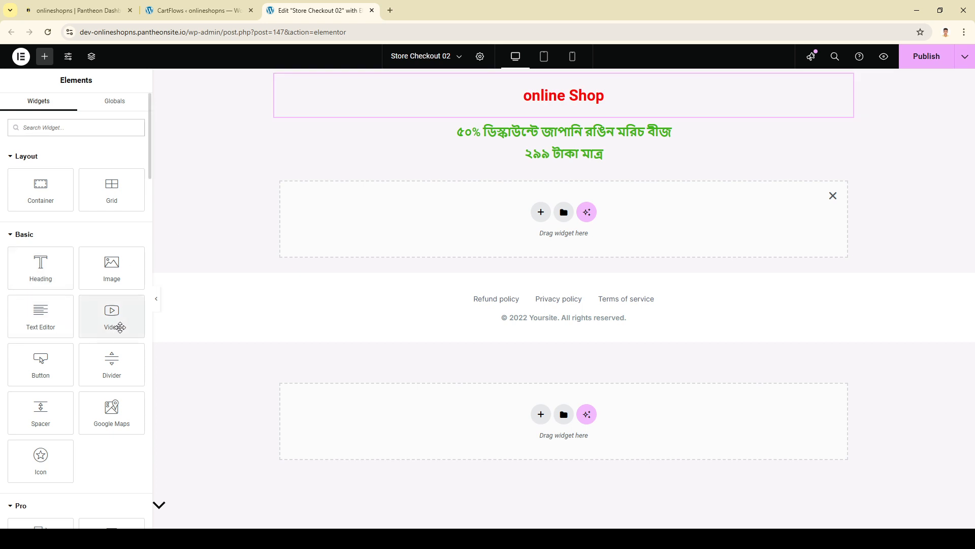
left_click_drag(51, 368, 568, 223)
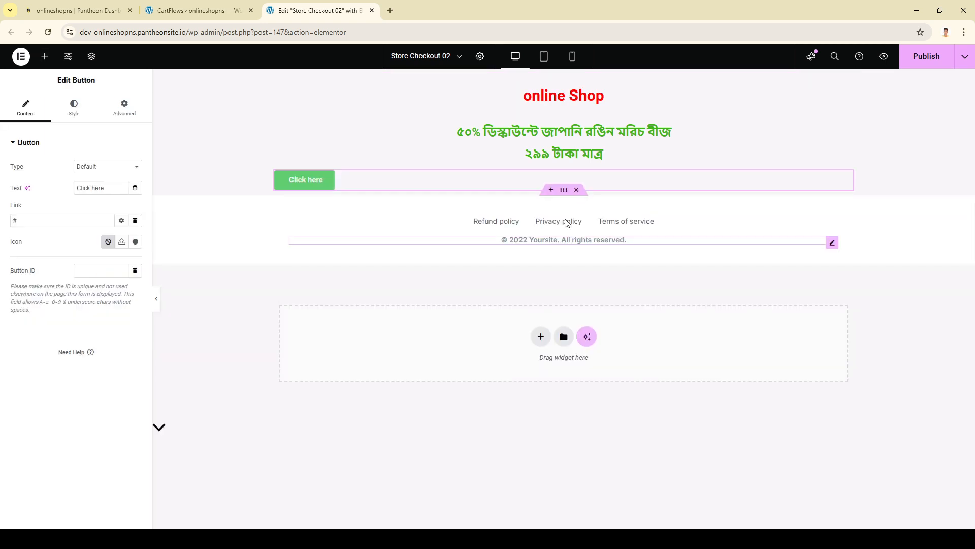
left_click(74, 108)
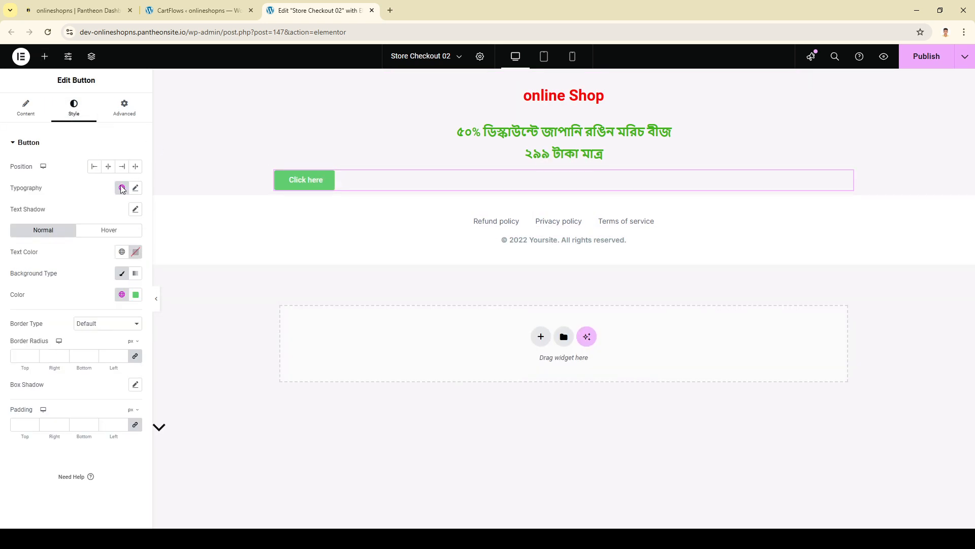
left_click(107, 167)
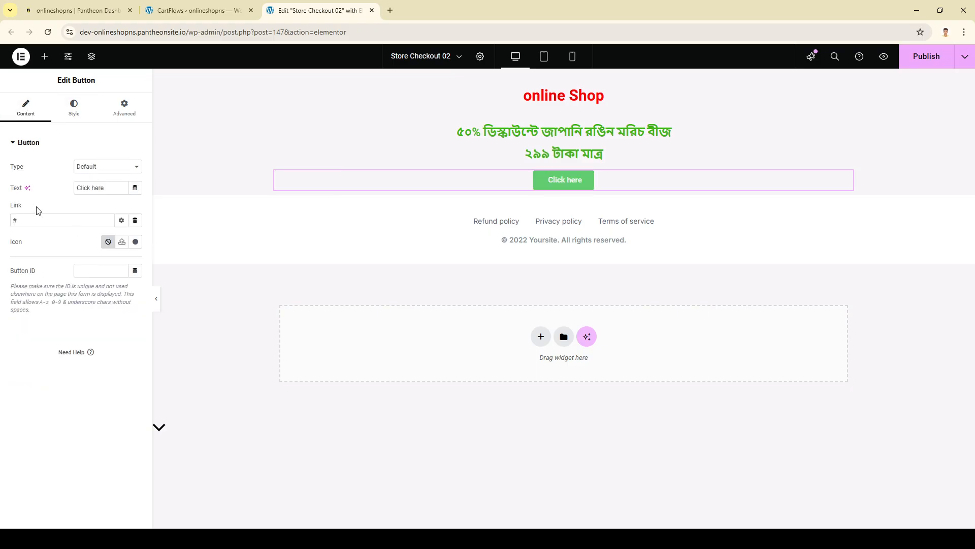
- Change the button's text to "অর্ডার করতে চাই"
left_click_drag(105, 187, 77, 188)
type("ওঅর্ডার")
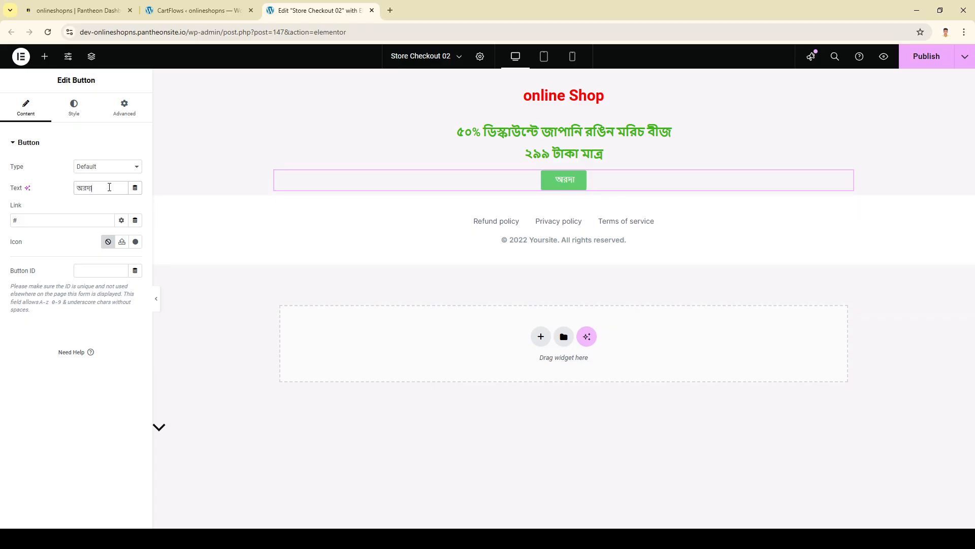
type(" করতে")
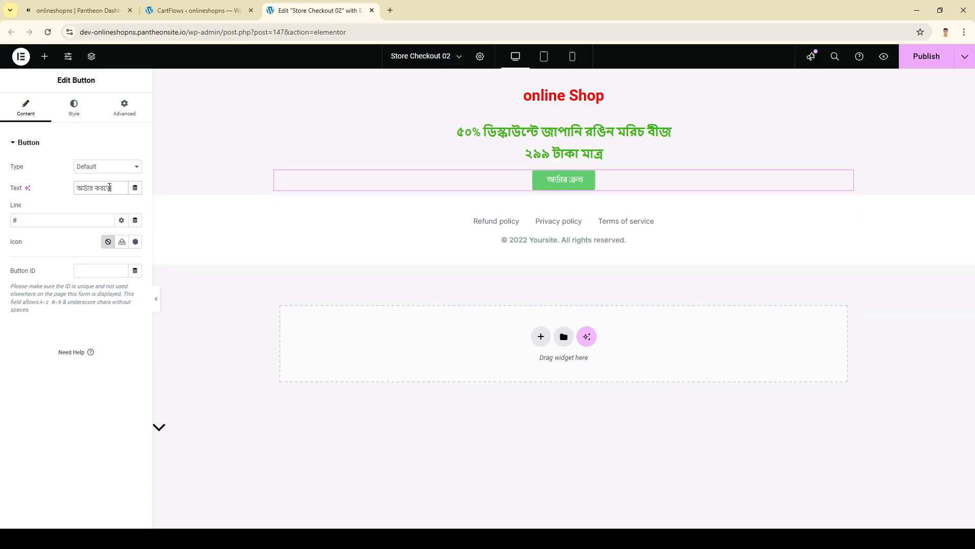
type(" চাই")
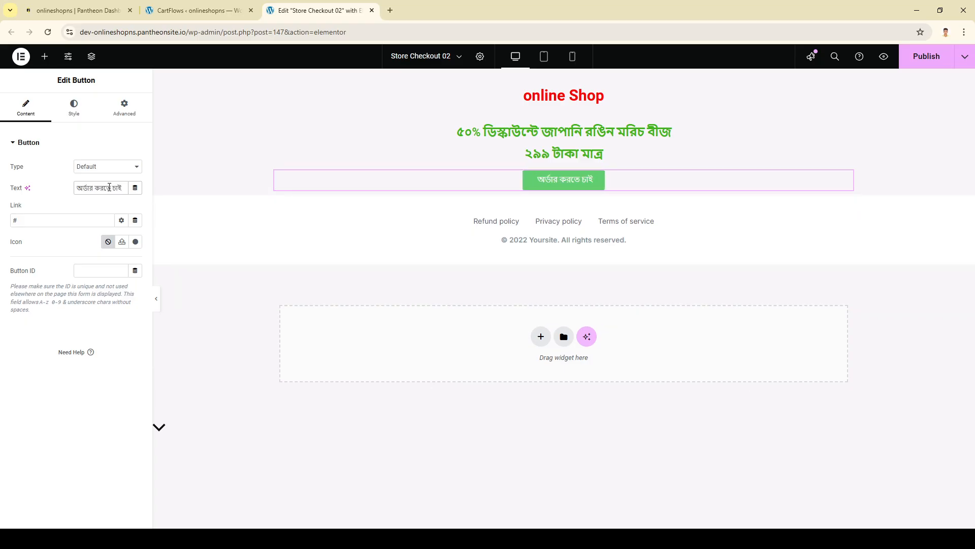
- Set the button's font size to 24 px and its background color to red, #FF0000
left_click(73, 111)
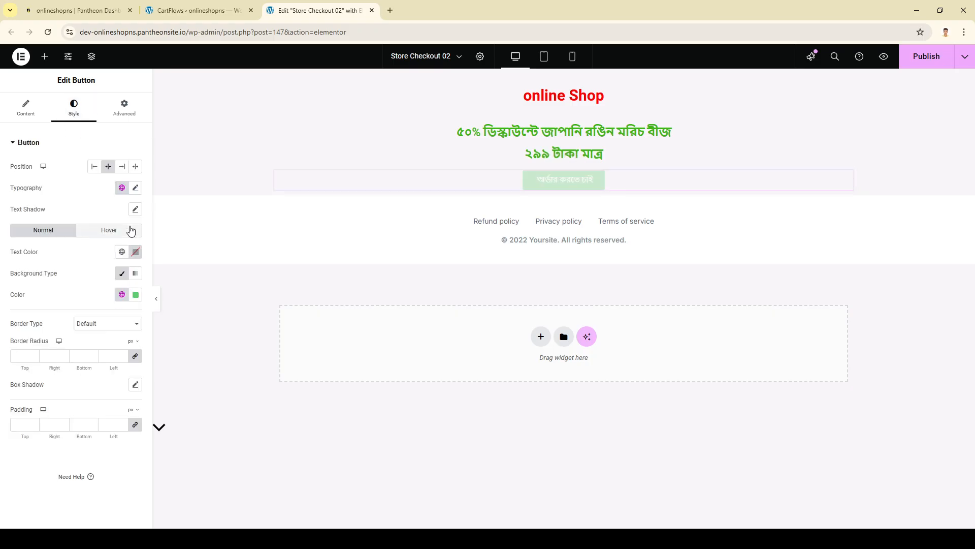
left_click(135, 188)
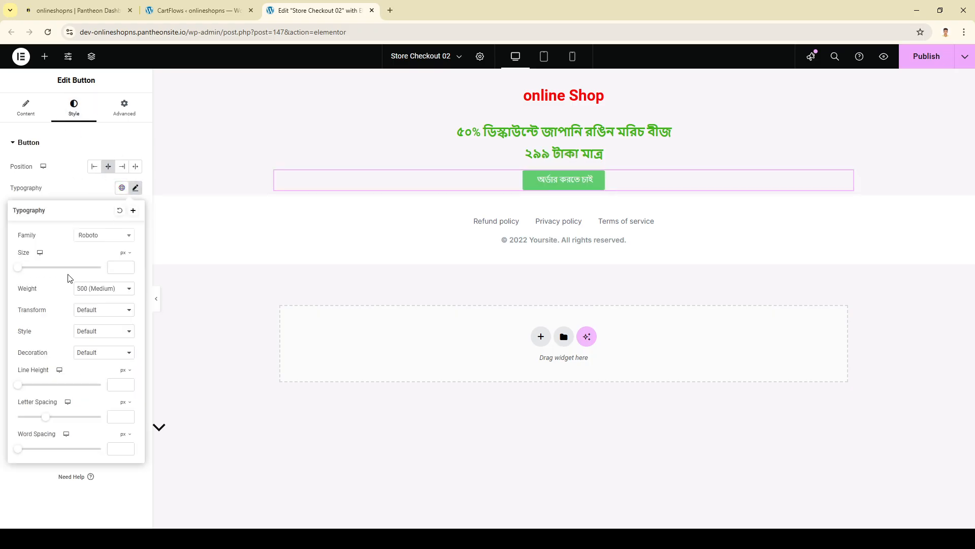
mouse_move(18, 266)
left_mouse_down()
mouse_move(38, 270)
mouse_move(28, 270)
left_mouse_up()
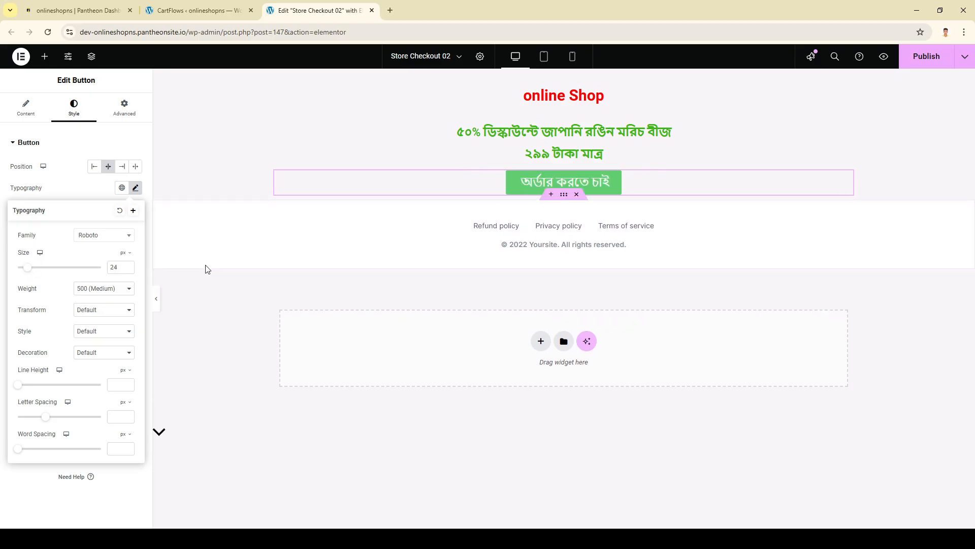
left_click(194, 154)
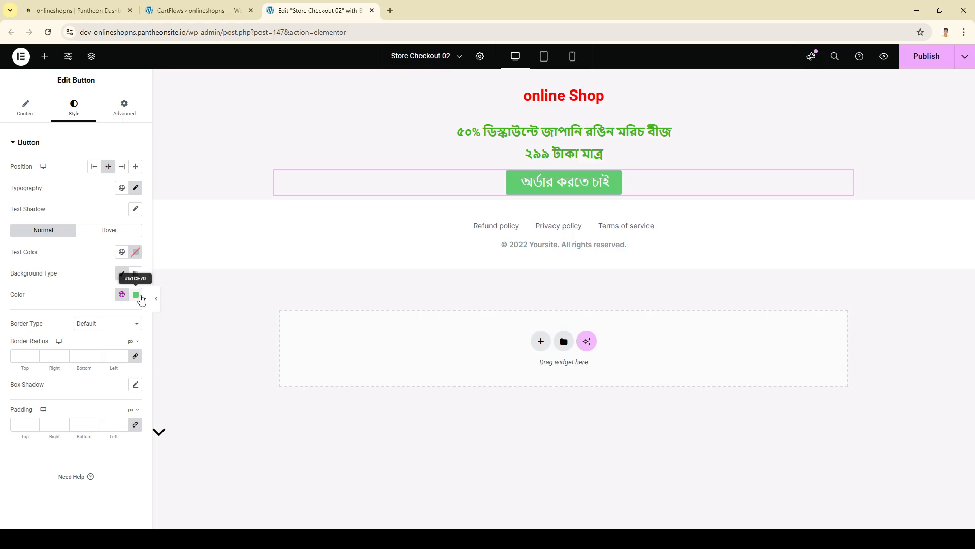
left_click(136, 295)
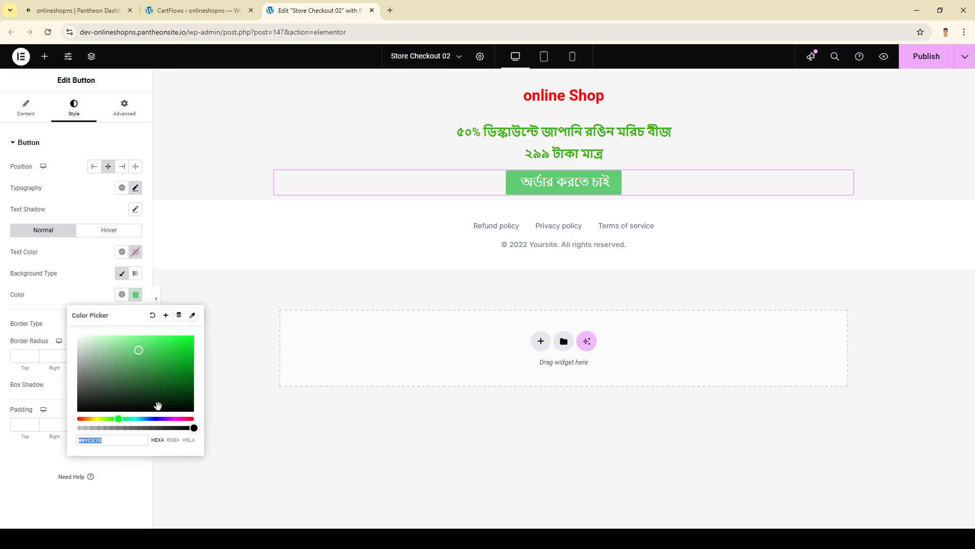
type("#D31899")
left_click_drag(191, 341, 208, 323)
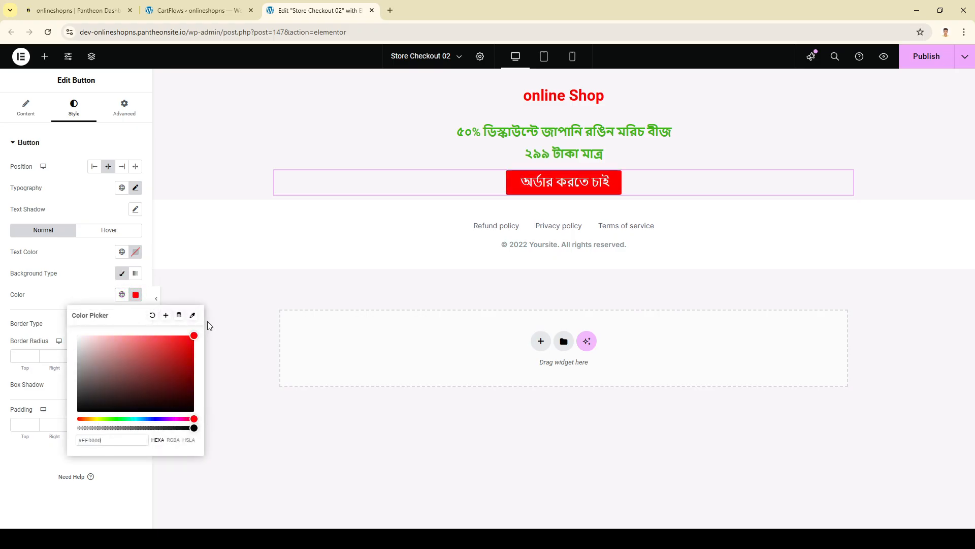
left_click(222, 314)
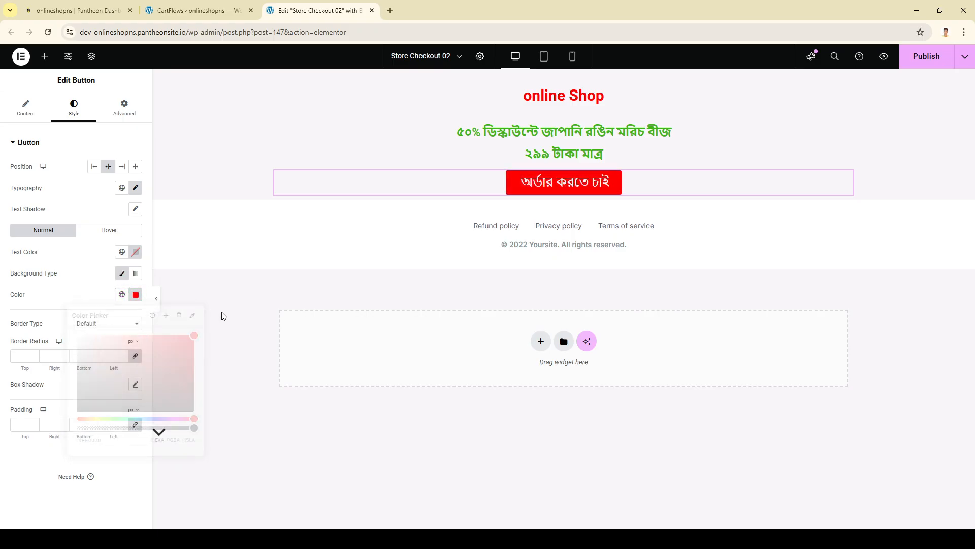
- Insert another empty section directly below the red order button
left_click(569, 471)
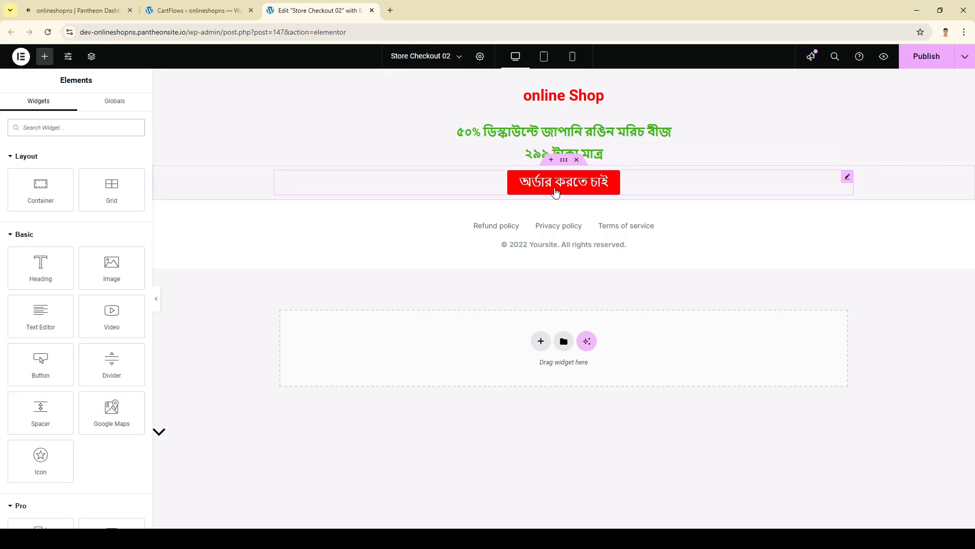
left_click(551, 197)
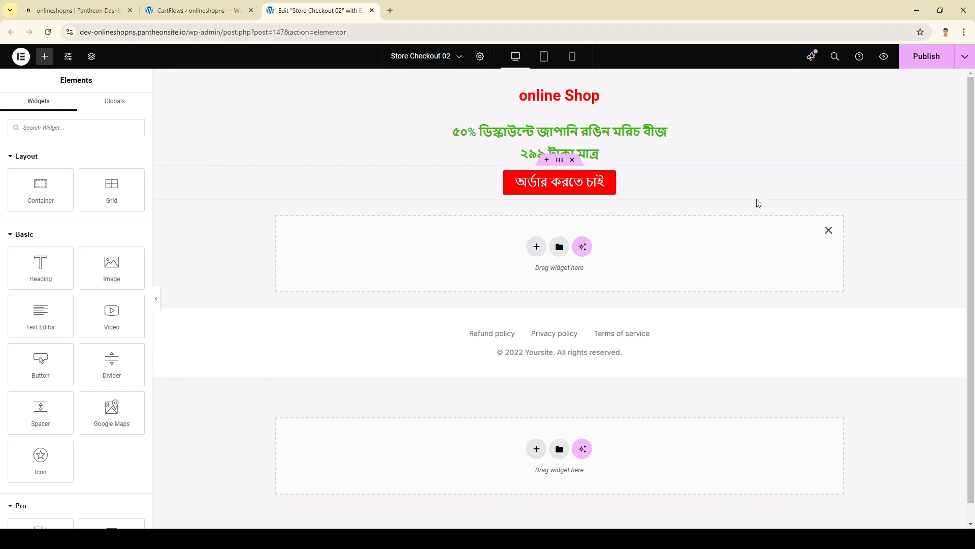
- Open the icon library to choose an icon for the red order button
left_click(558, 195)
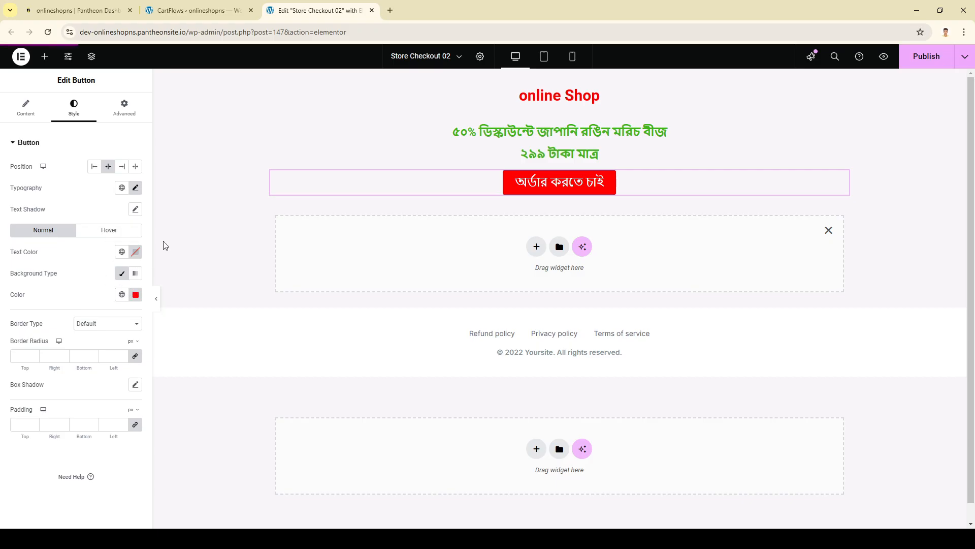
left_click(24, 109)
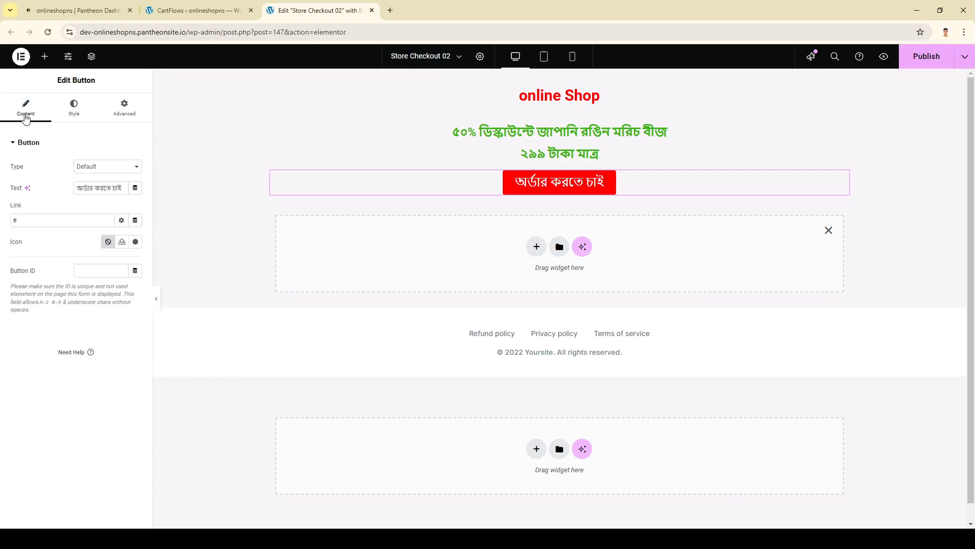
left_click(122, 243)
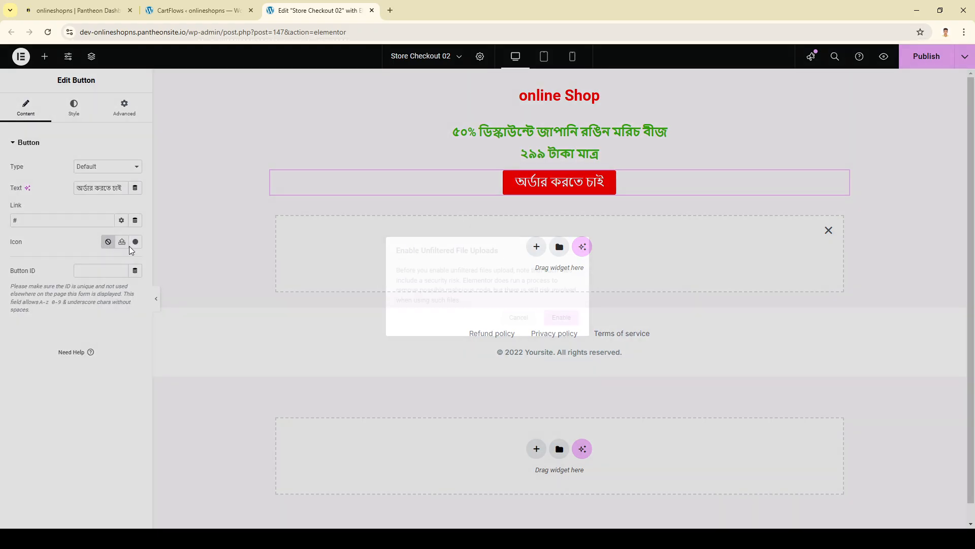
left_click(517, 319)
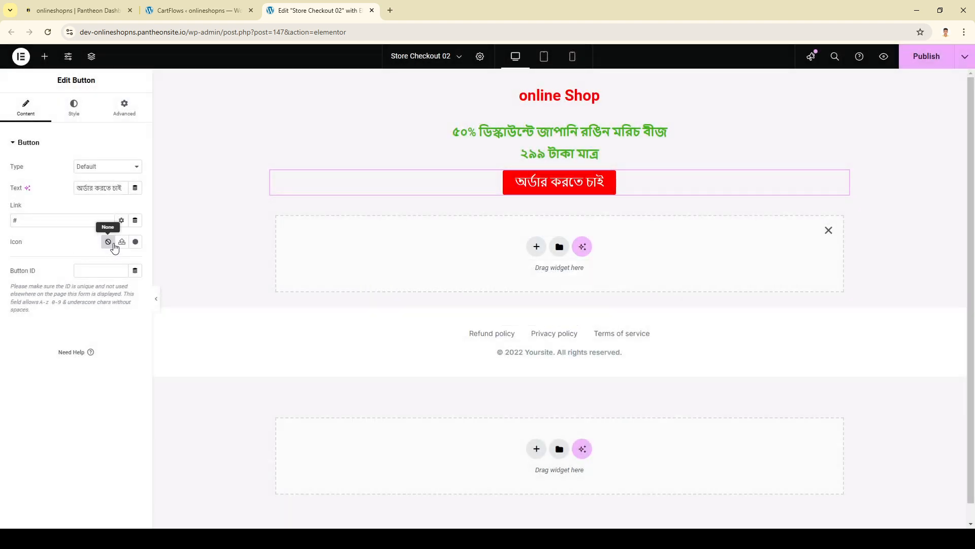
left_click(135, 242)
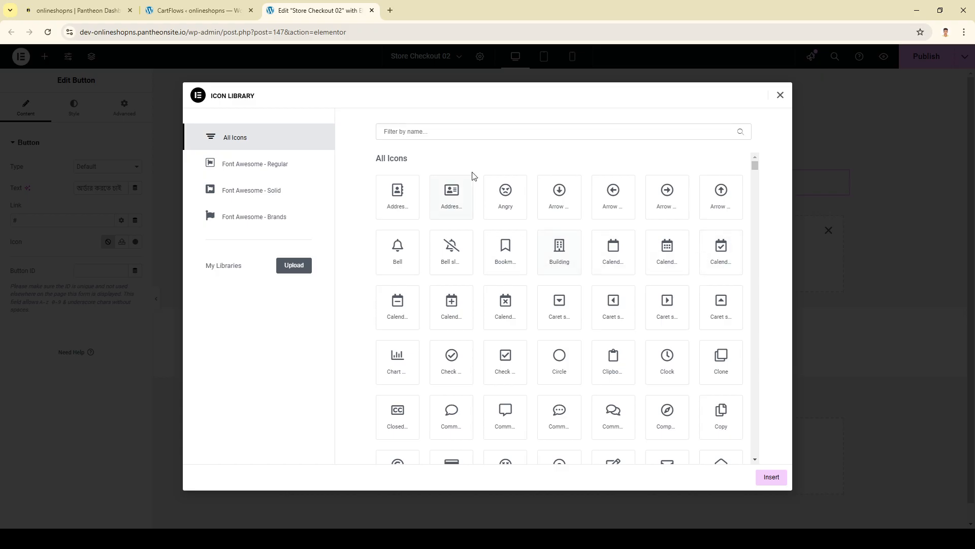
left_click(403, 131)
type("che")
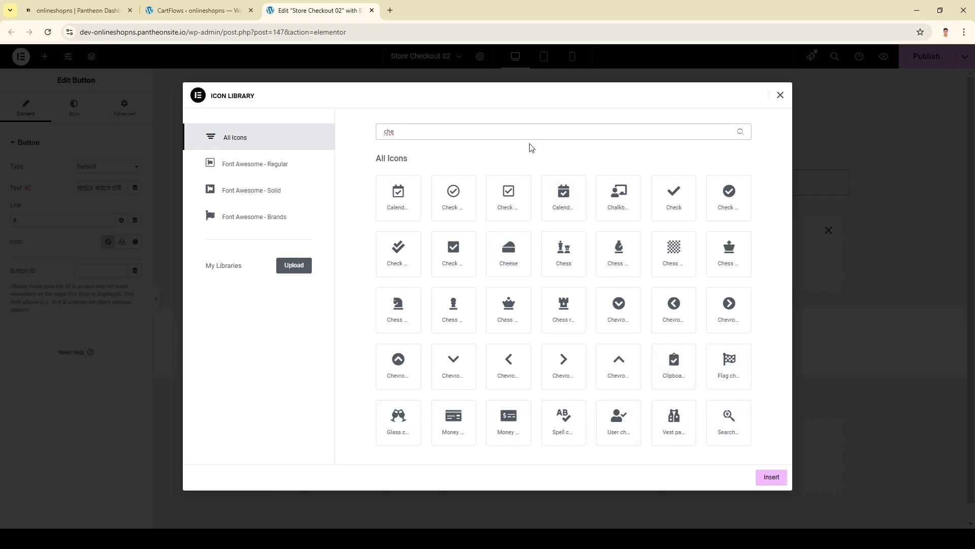
key("BackSpace")
type("ea")
key("BackSpace")
key("BackSpace")
key("BackSpace")
key("BackSpace")
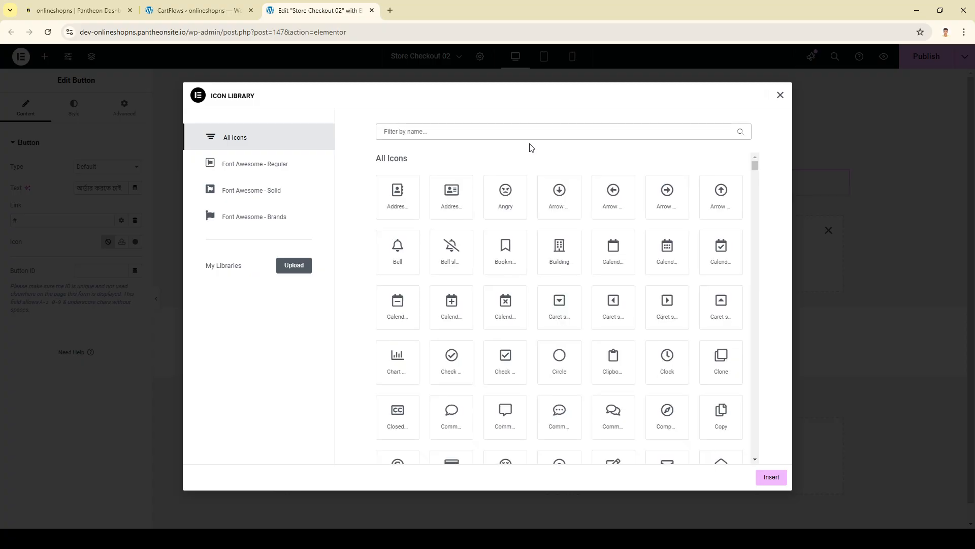
- Find a cart icon in the icon library and insert the cart arrow icon into the red order button
type("cart")
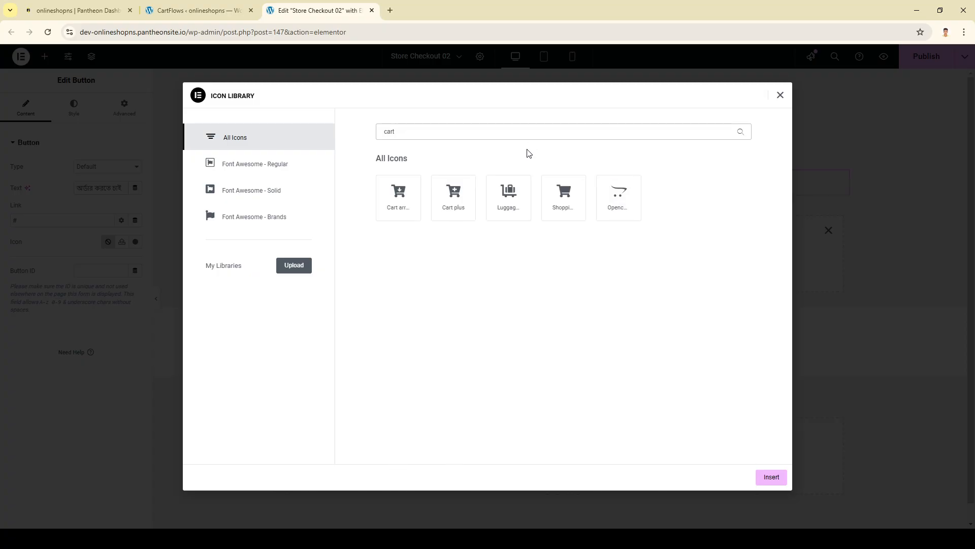
left_click(413, 206)
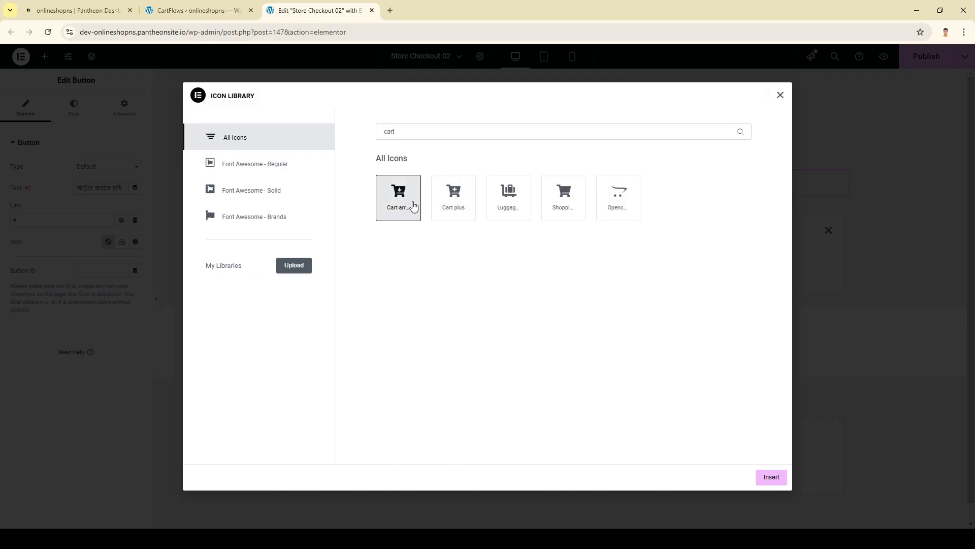
left_click(767, 479)
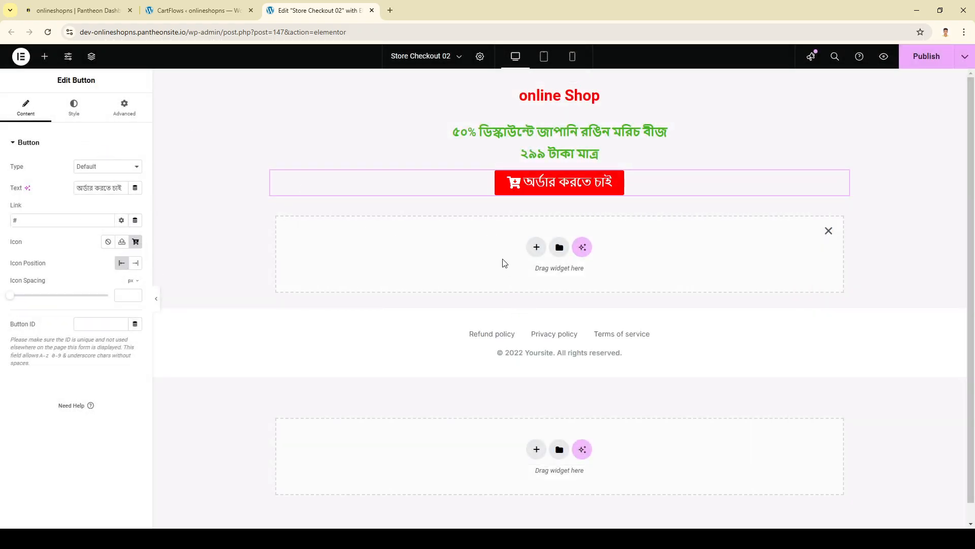
- Add a text editor below the order button reading "মসলার মতো ব্যবহারের পাশাপাশি, এই মরিচের চমৎকার রঙ আপনার ঘরকে এনে দিতে পারে এক অনন্য সাজসজ্জা ও আকর্ষণীয়তা।"
left_click(45, 57)
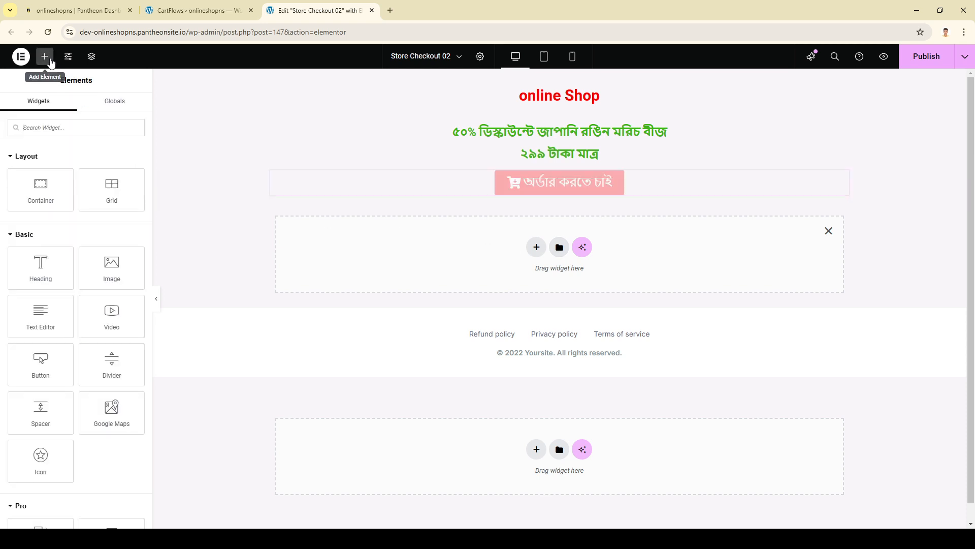
left_click_drag(63, 325, 552, 261)
triple_click(401, 228)
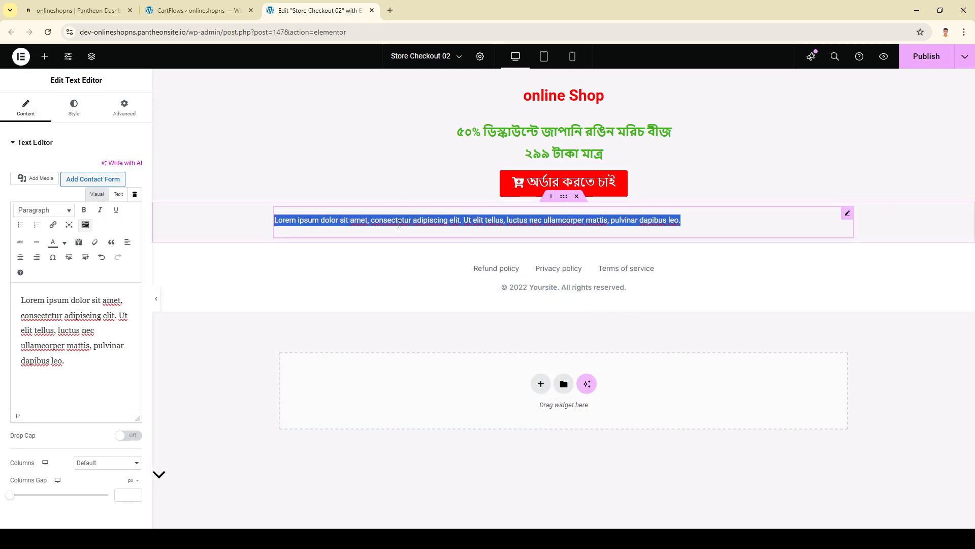
triple_click(100, 364)
type("মসলার মতো ব্যবহারের পাশাপাশি, এই মরিচের চমৎকার রঙ আপনার ঘরকে এনে দিতে পারে এক অনন্য সাজসজ্জা ও আকর্ষণীয়তা।")
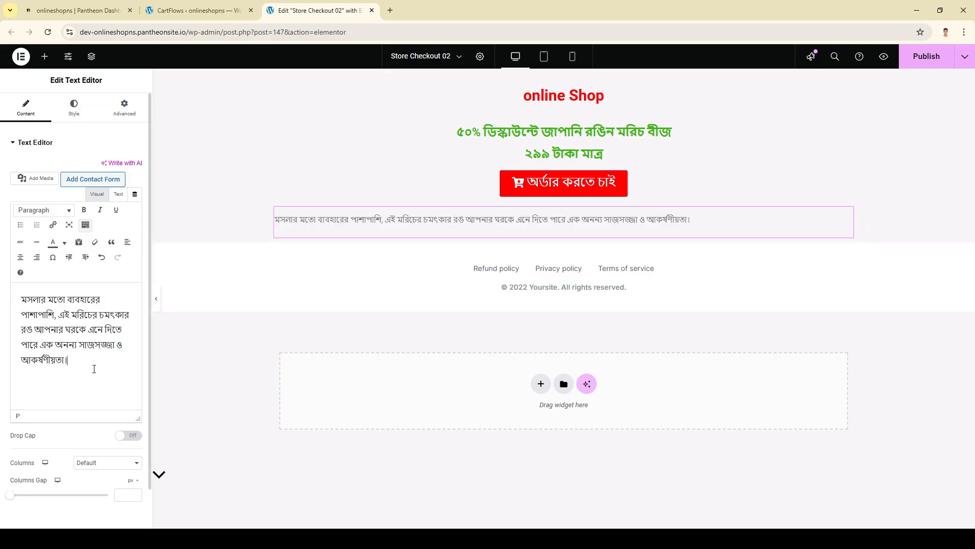
- Format the whole Bengali paragraph below the order button as black, bold and centered text
triple_click(57, 346)
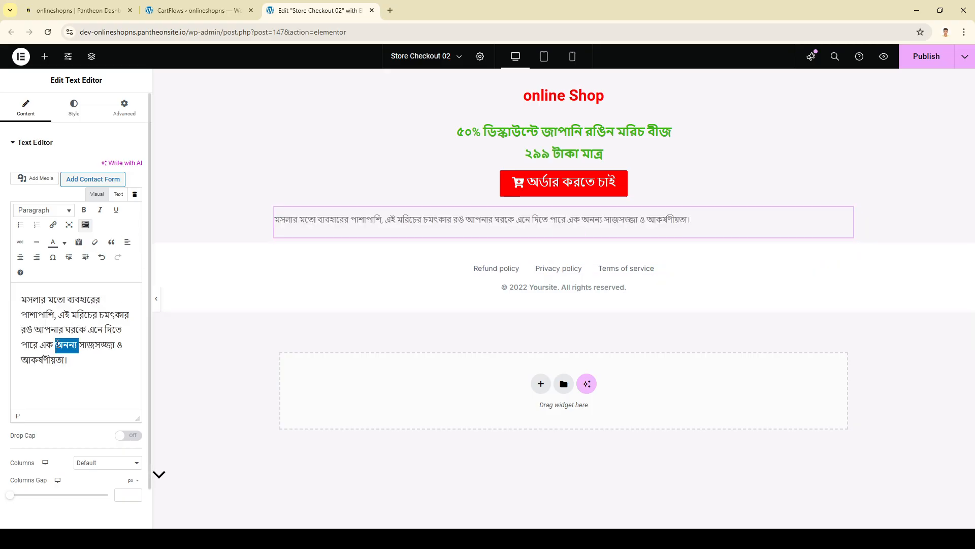
left_click(56, 345)
triple_click(58, 345)
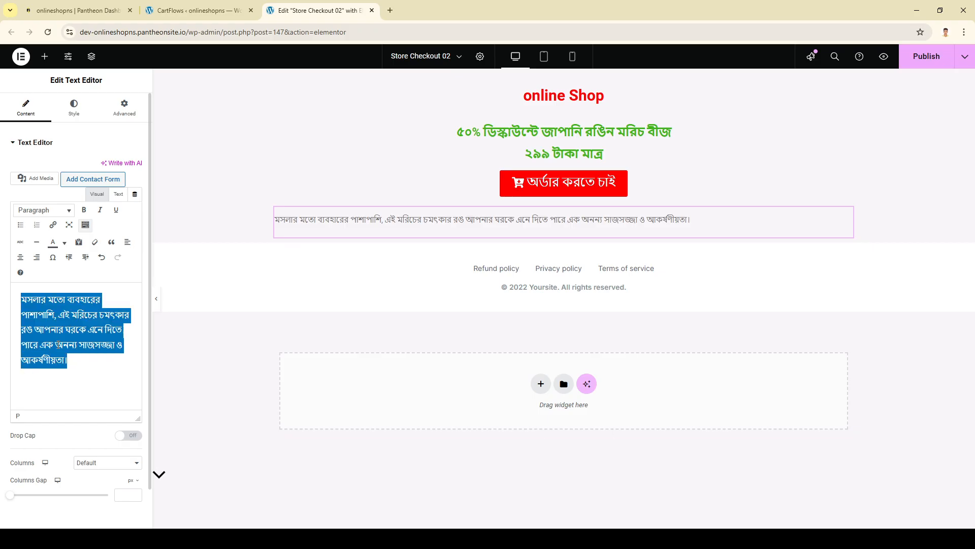
left_click(64, 243)
left_click(24, 263)
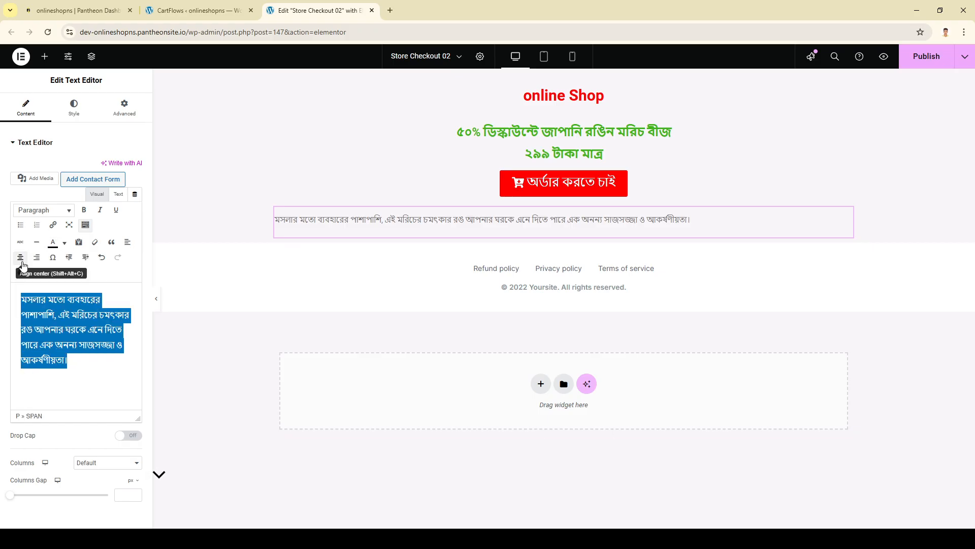
left_click(84, 210)
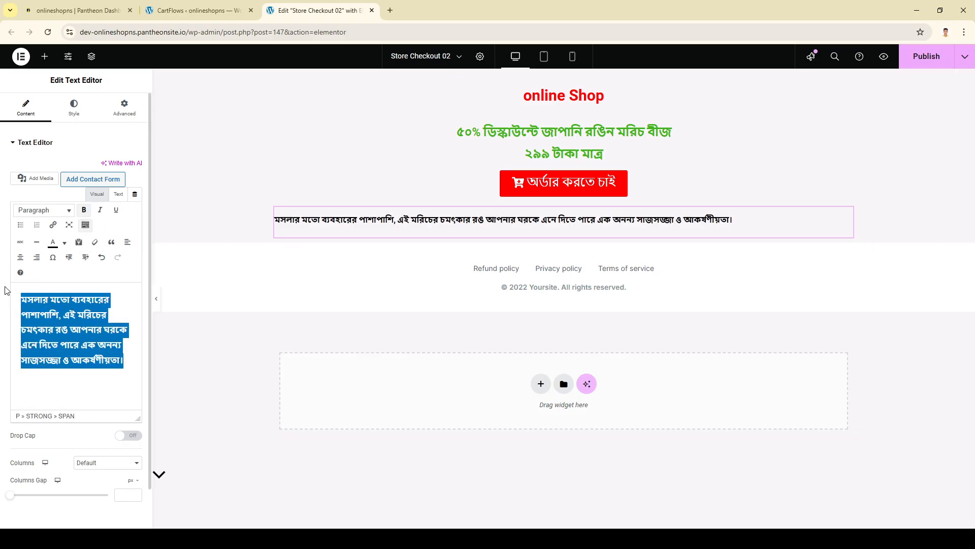
left_click(21, 257)
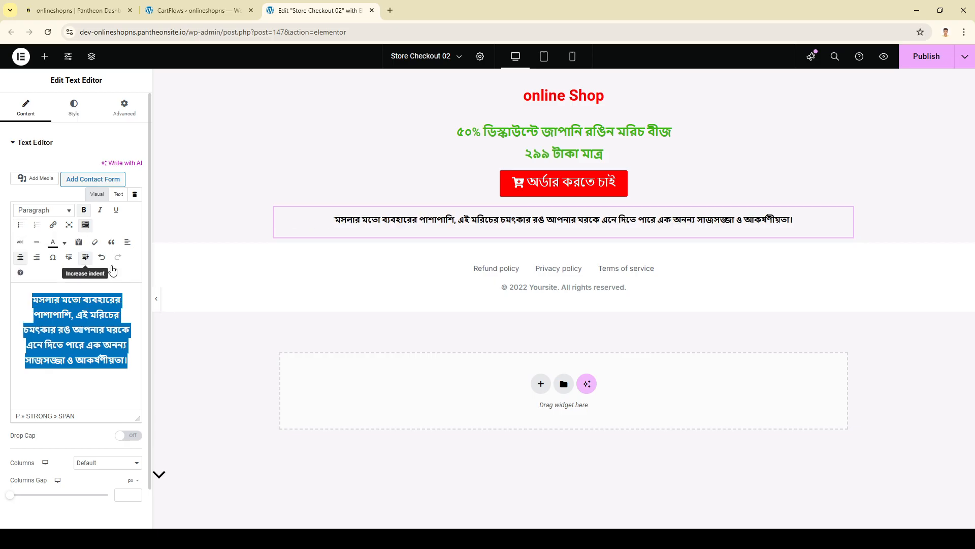
left_click(222, 449)
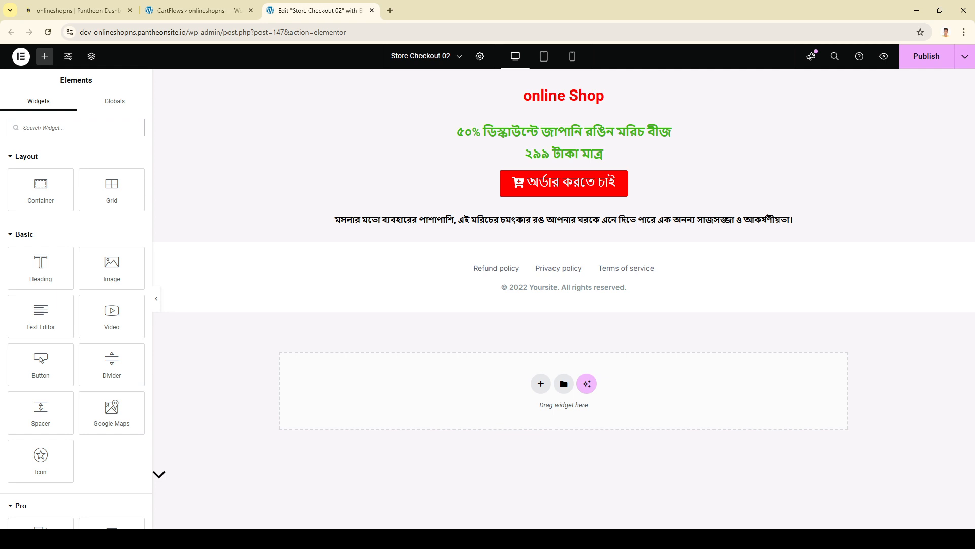
- Insert a flexbox container with two equal columns between the Bengali paragraph and the footer
key("alt+Tab")
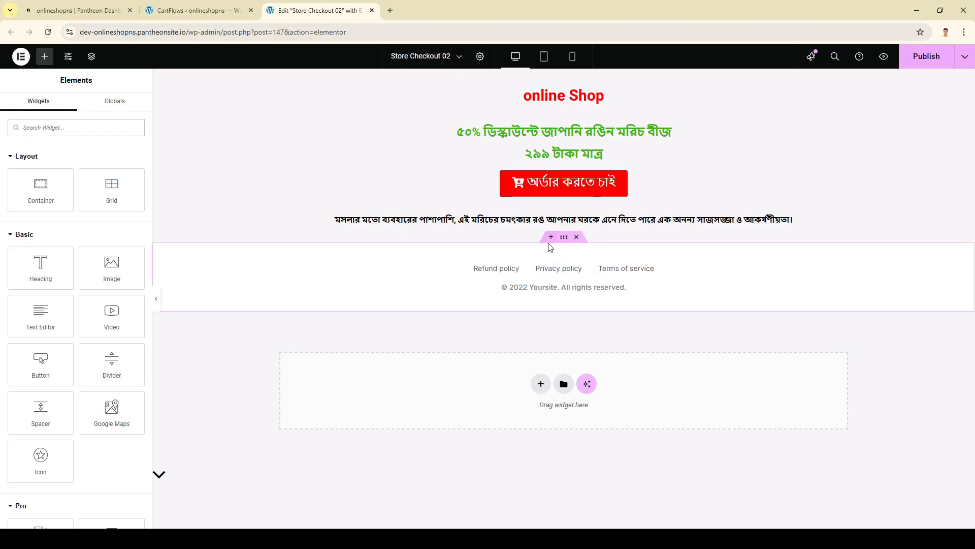
left_click(551, 237)
left_click(535, 290)
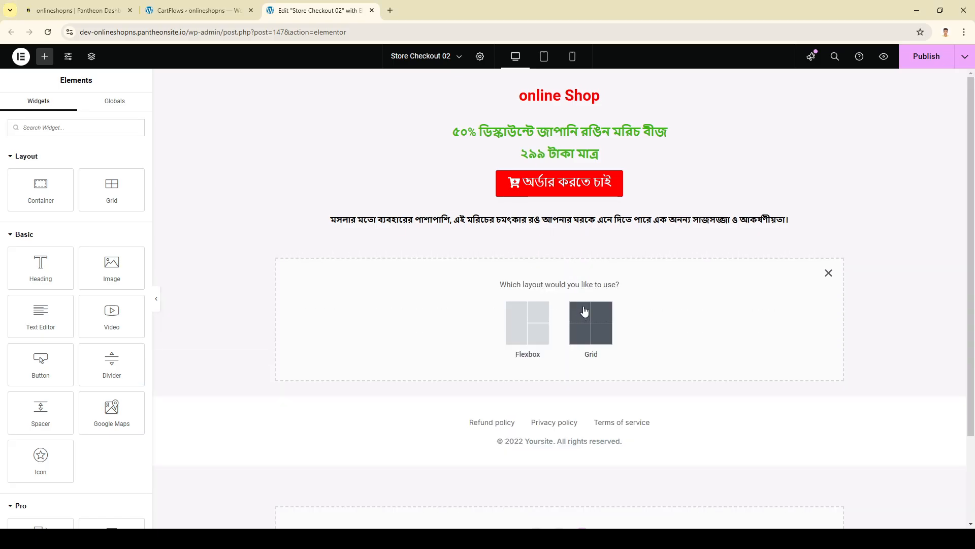
left_click(526, 331)
left_click(535, 313)
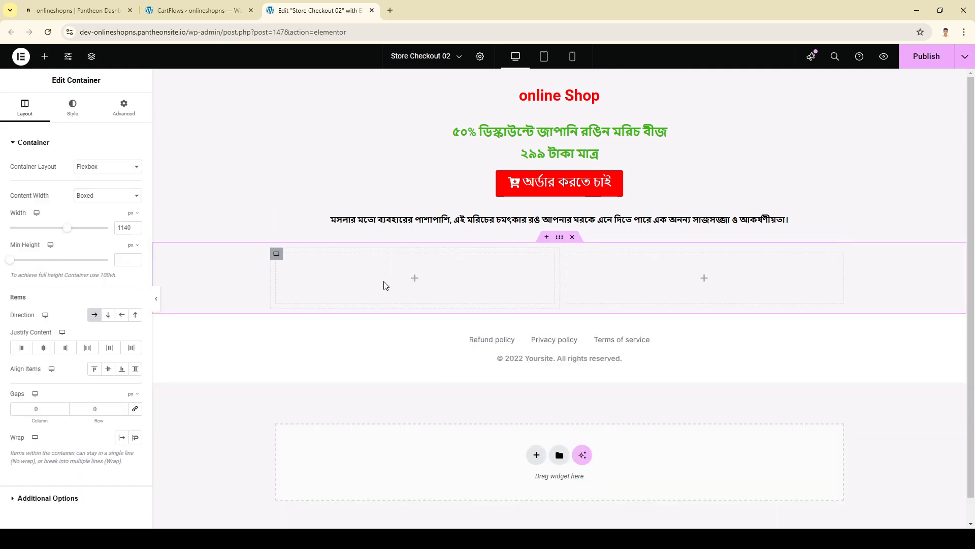
- Add an image widget to the new container's first column and upload the chili plant picture Screenshot_1.png into it
left_click(415, 279)
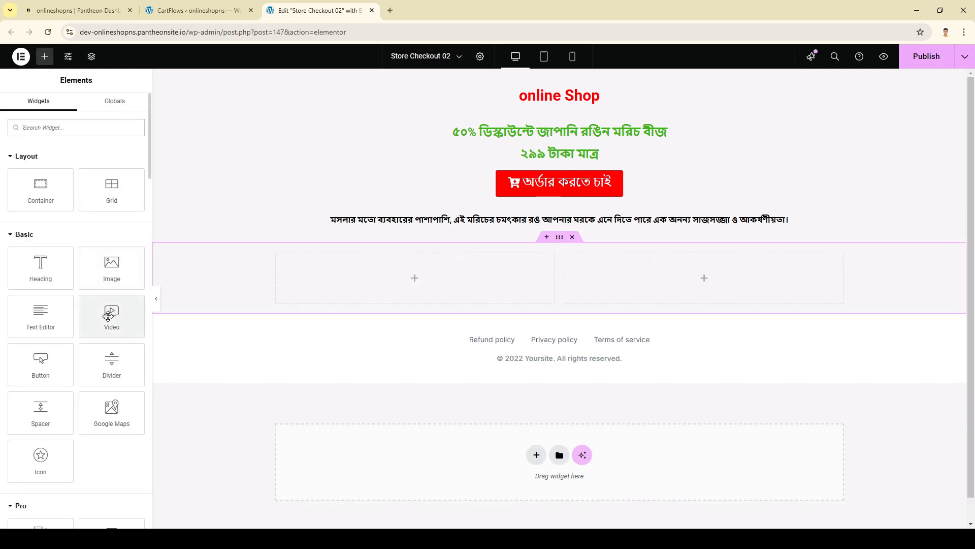
left_click_drag(99, 271, 382, 264)
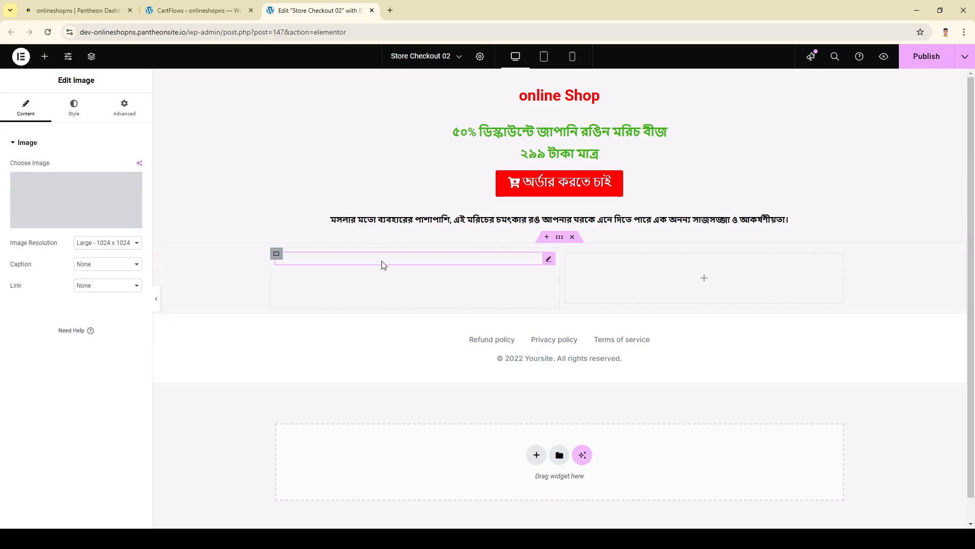
left_click(96, 214)
left_click(143, 93)
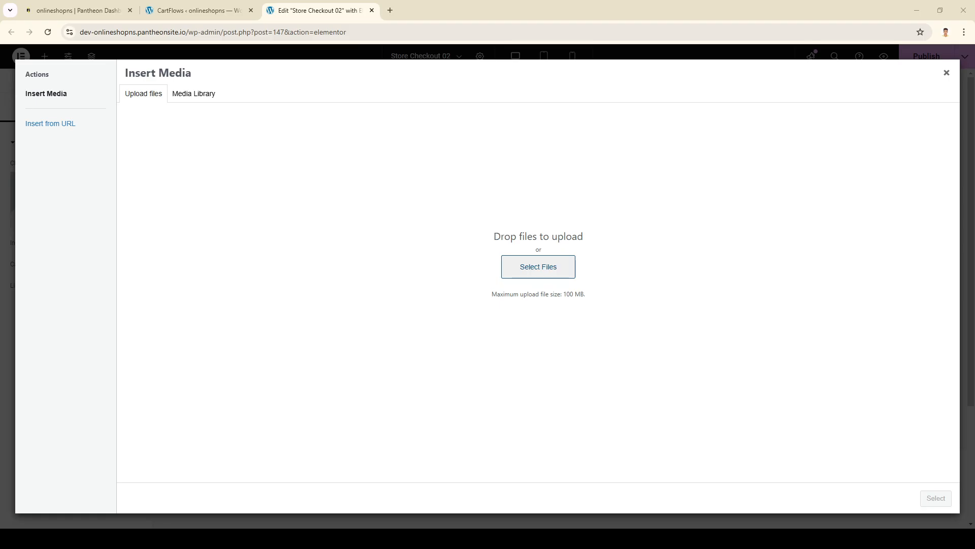
left_click(398, 254)
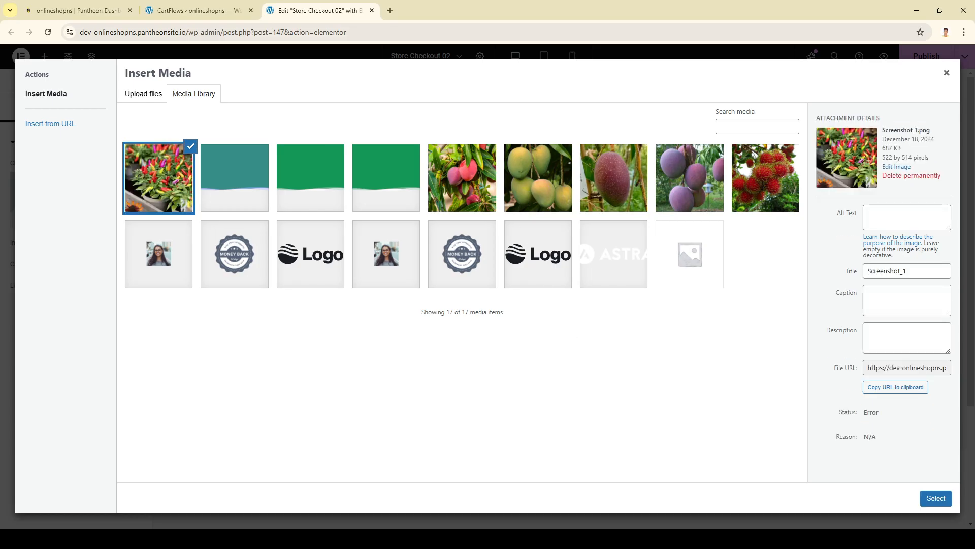
left_click(936, 498)
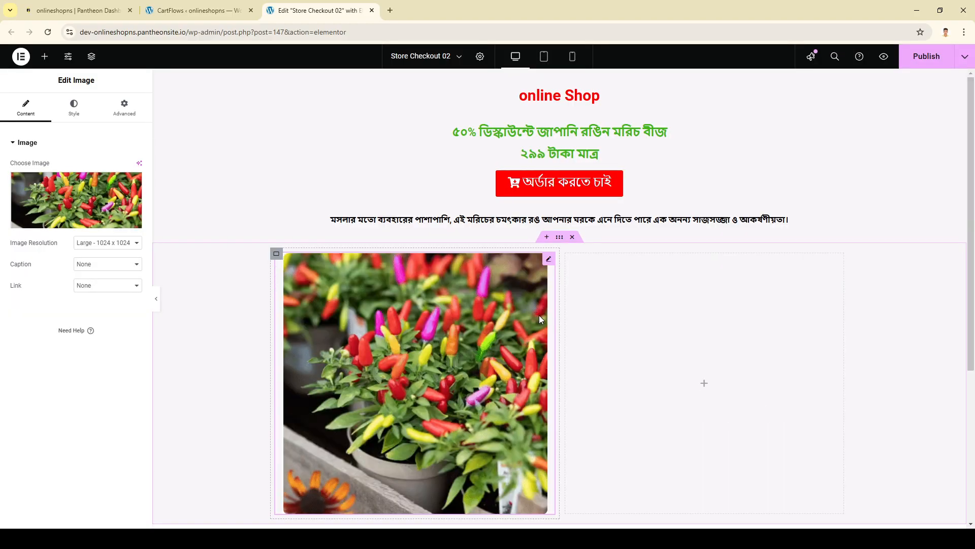
- Add an image widget to the container's second column and upload the benefits list picture Screenshot_2.png into it
scroll(636, 288, "down", 2)
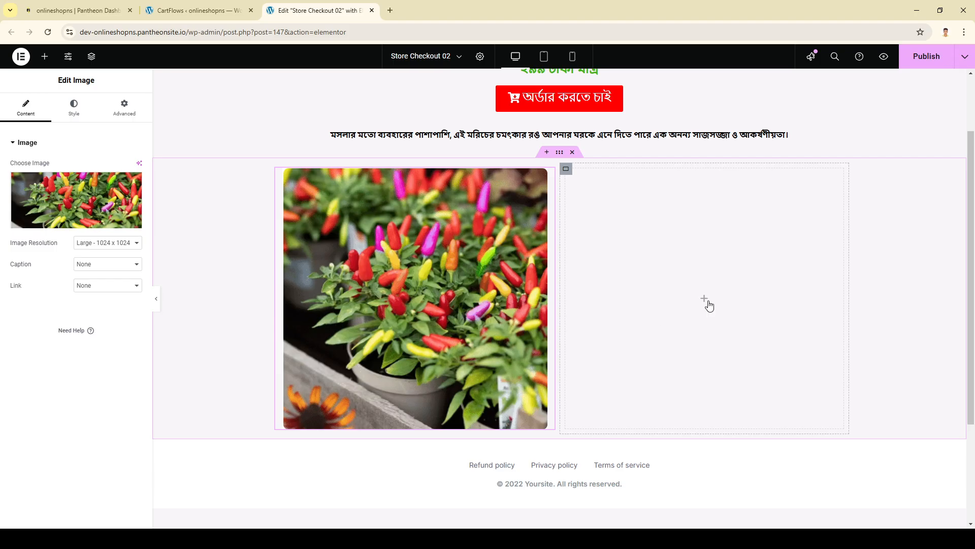
left_click(705, 299)
left_click_drag(139, 283, 684, 281)
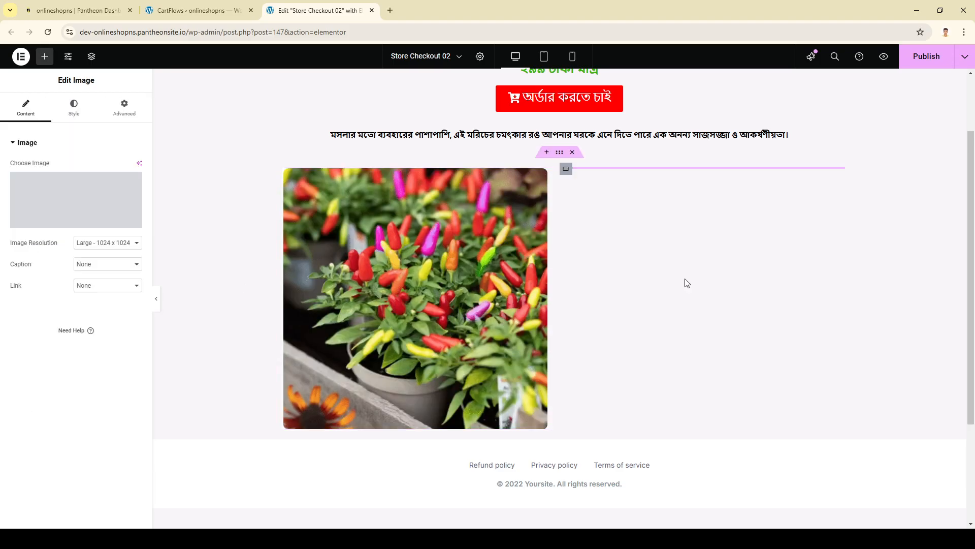
left_click(140, 216)
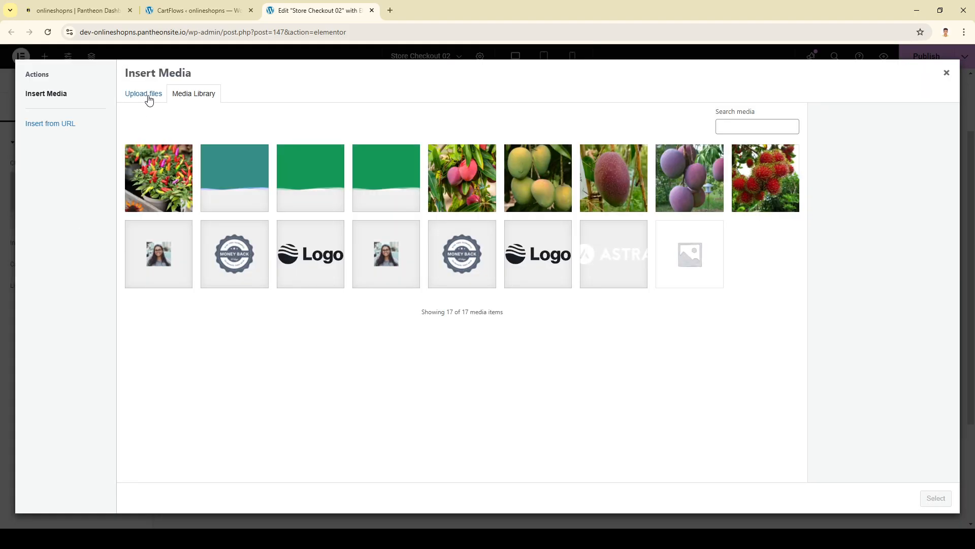
left_click(147, 95)
left_click(571, 264)
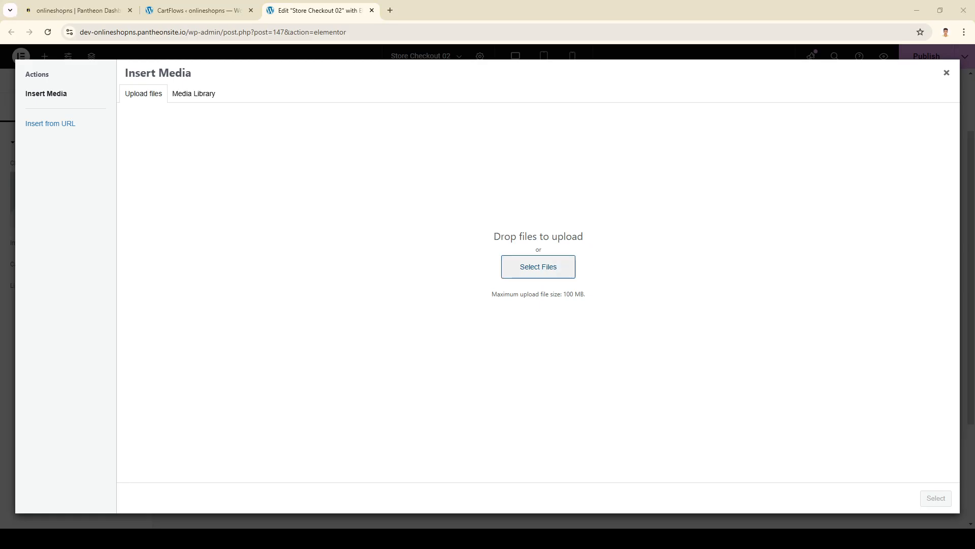
left_click(830, 429)
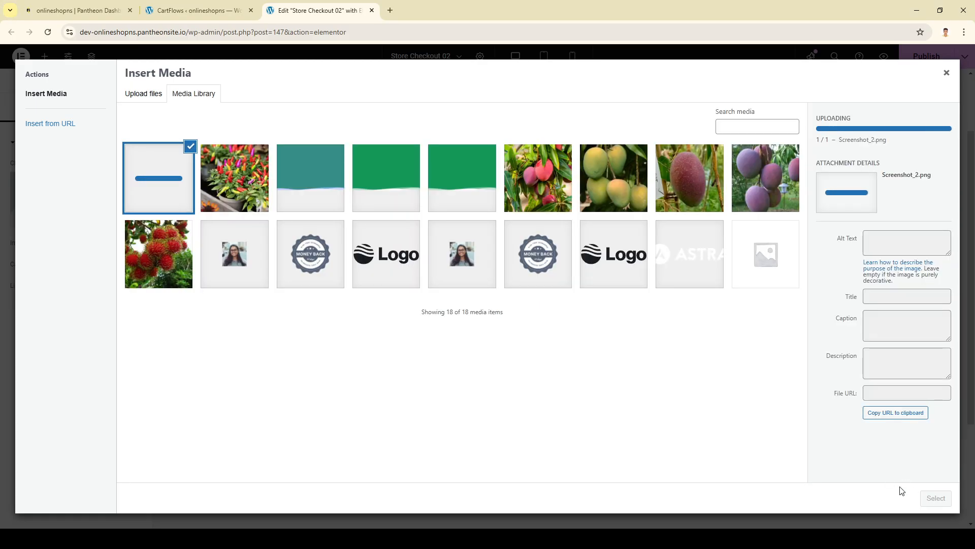
left_click(936, 498)
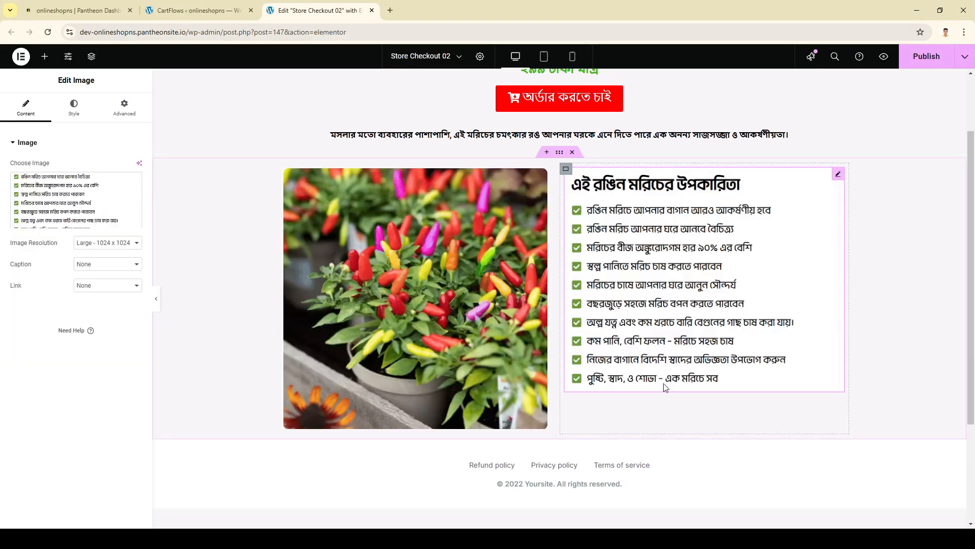
- Duplicate the red order button and move the copy into the second column, directly below the benefits list image
scroll(667, 342, "down", 3)
scroll(697, 342, "up", 1)
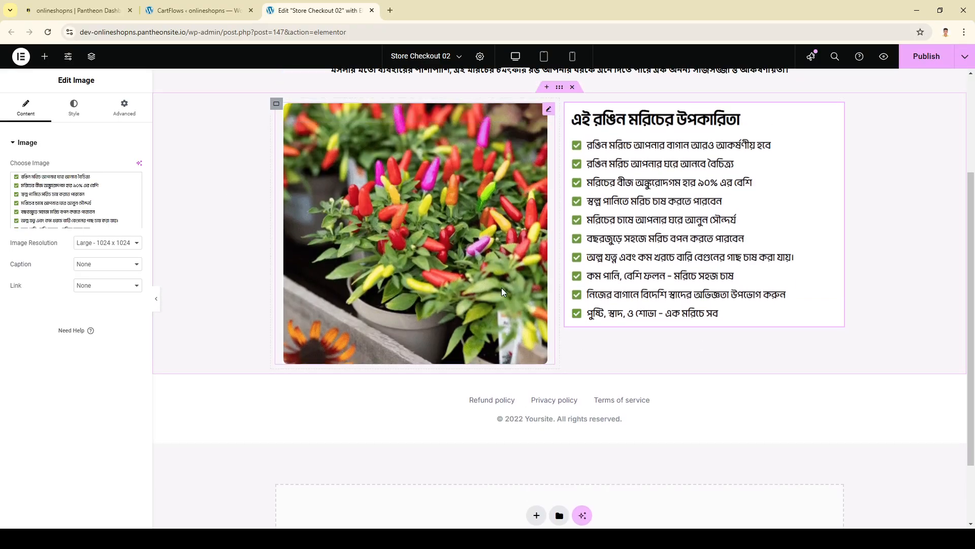
scroll(502, 292, "up", 3)
right_click(511, 181)
left_click(585, 203)
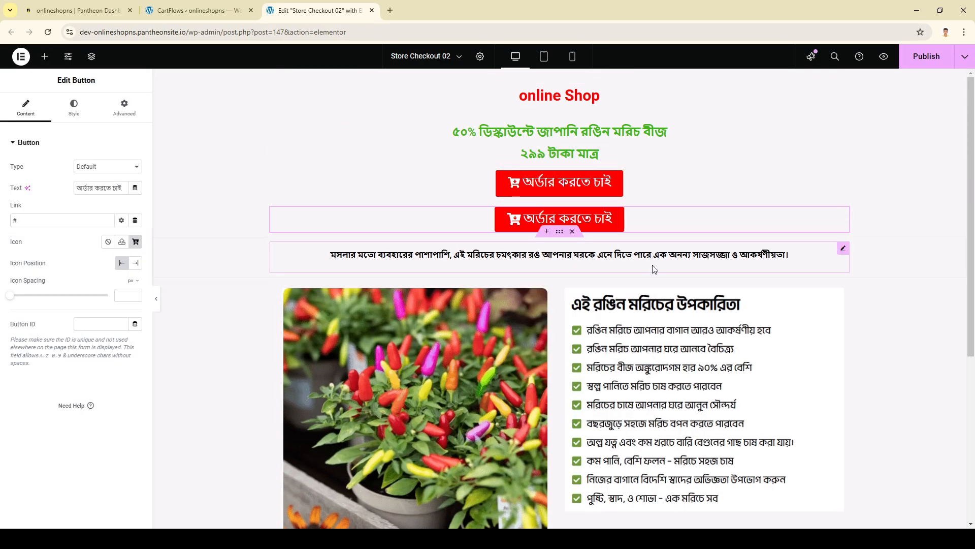
scroll(653, 266, "down", 2)
left_click_drag(567, 136, 698, 421)
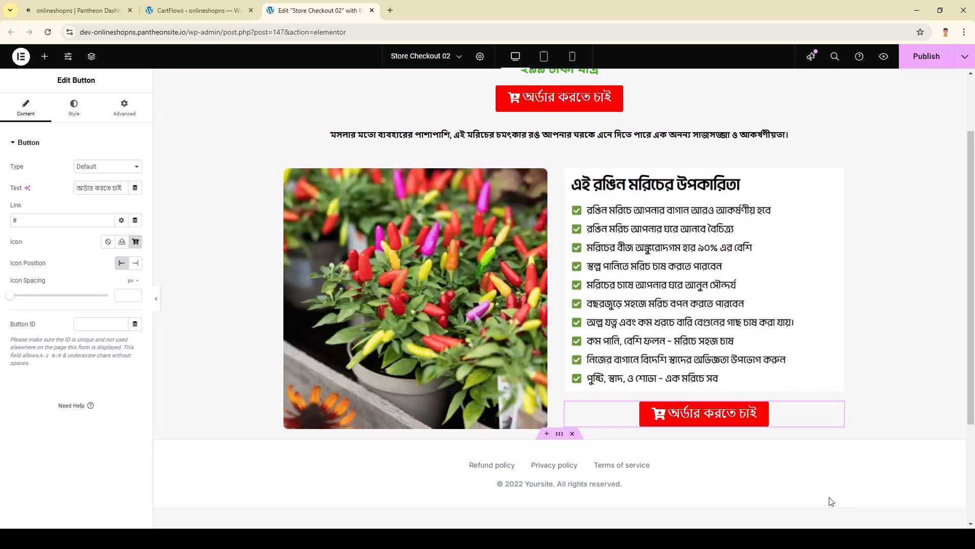
- Review the page layout in the mobile preview and in the desktop view, from the headings down to the two-column section
scroll(514, 284, "up", 1)
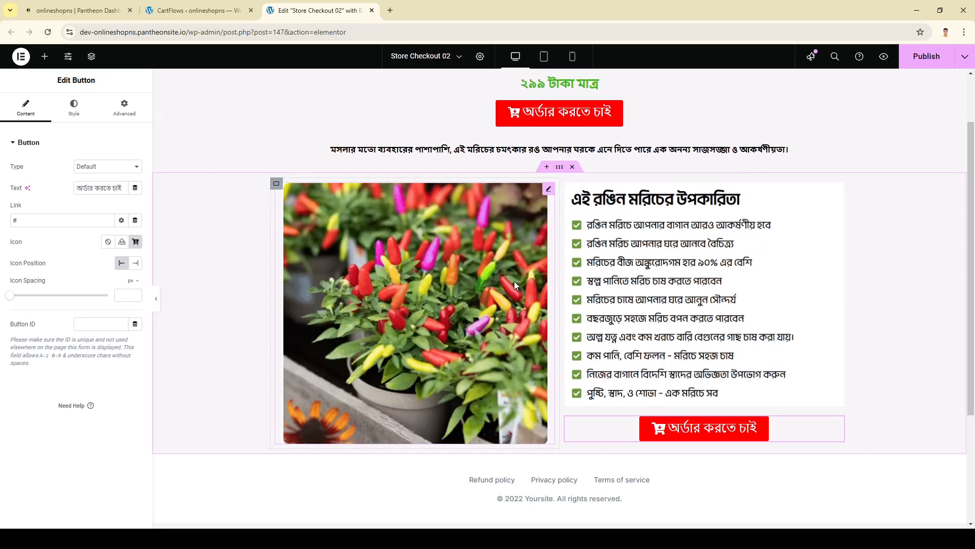
scroll(515, 284, "up", 2)
scroll(515, 285, "down", 3)
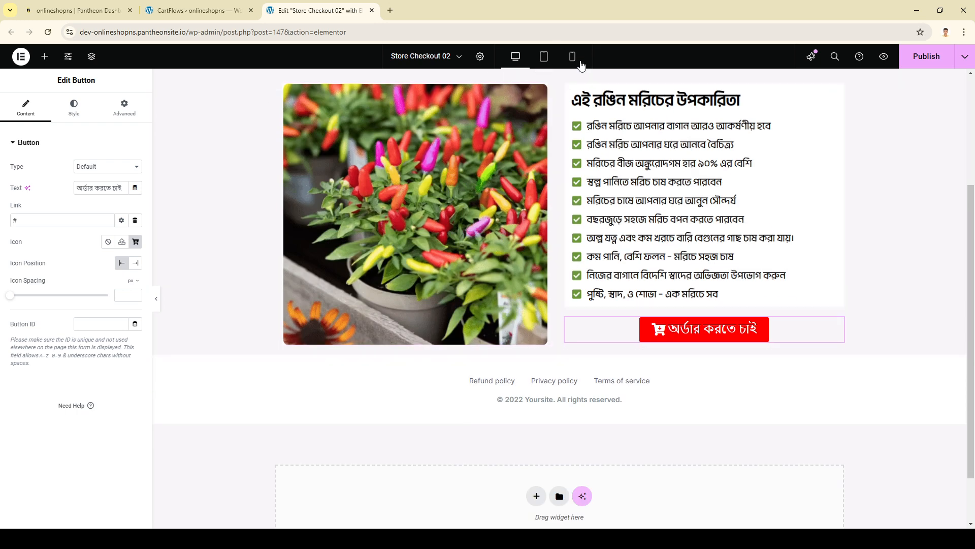
left_click(580, 61)
scroll(614, 257, "down", 5)
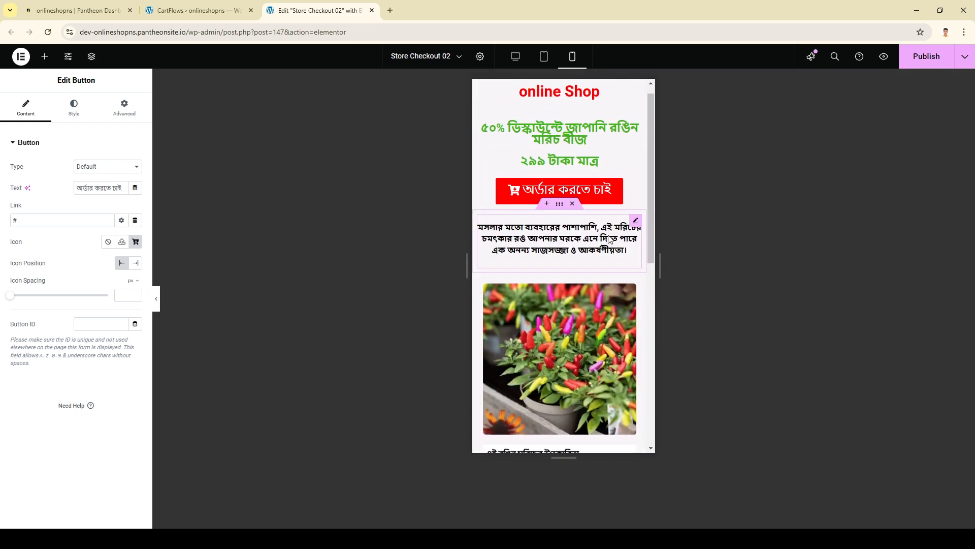
scroll(632, 286, "up", 5)
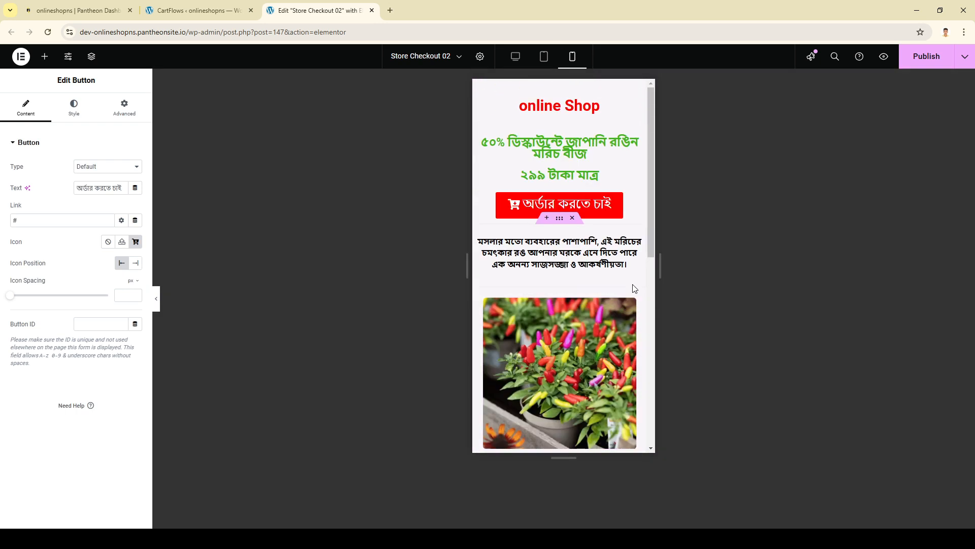
left_click(515, 57)
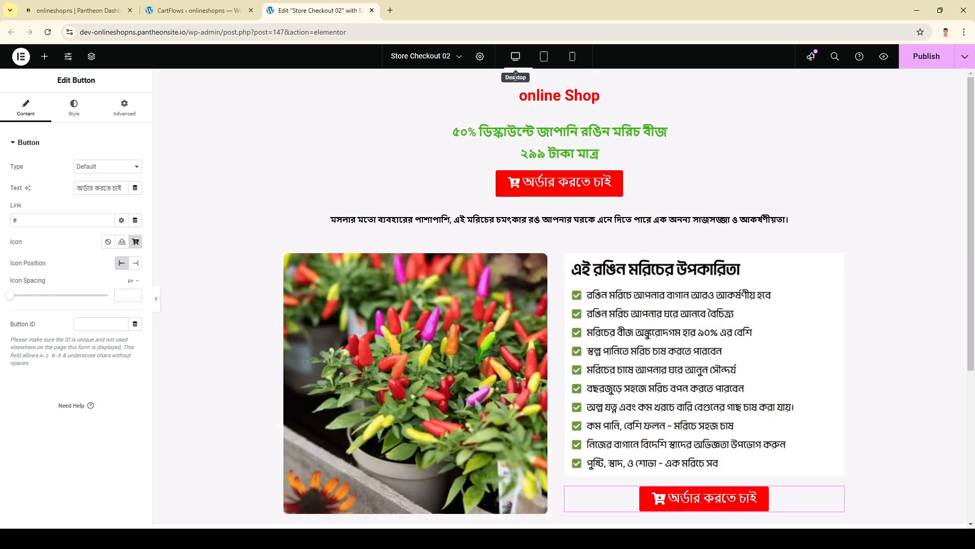
scroll(578, 281, "down", 4)
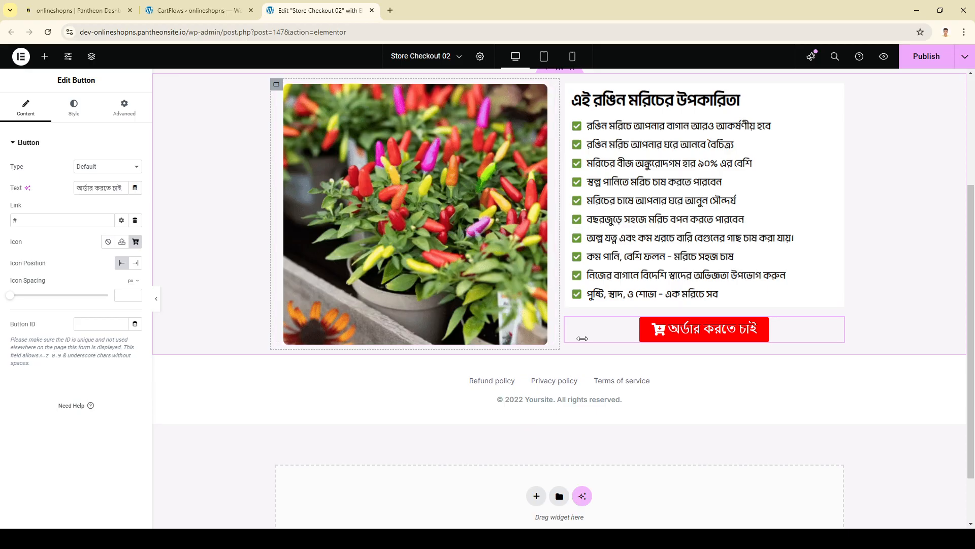
- Add a new two-column flexbox container between the benefits section and the footer
left_click(543, 350)
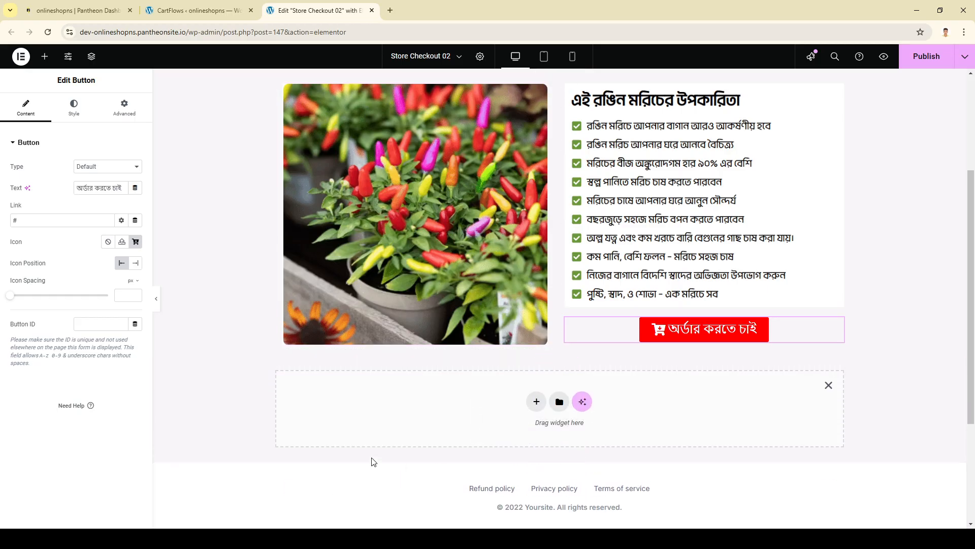
scroll(370, 462, "down", 2)
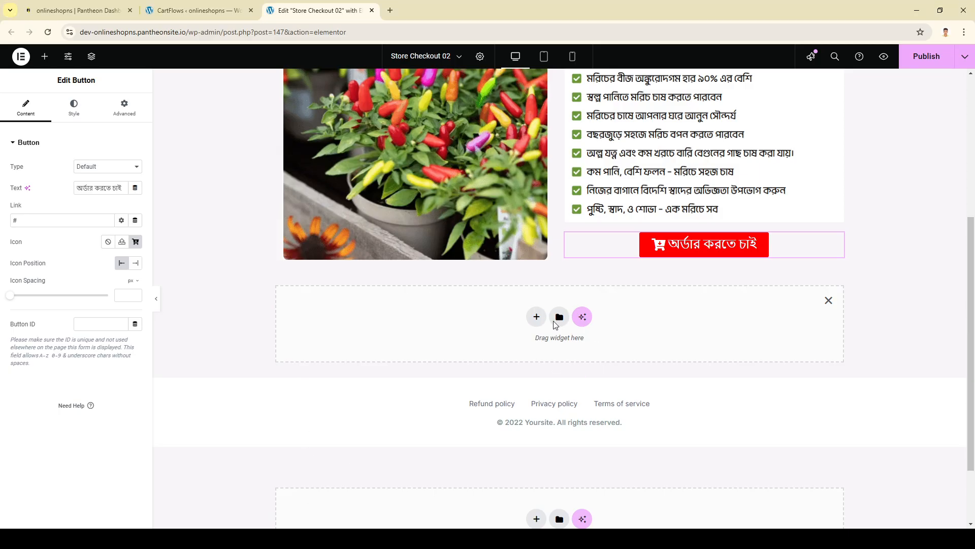
right_click(442, 192)
left_click(635, 335)
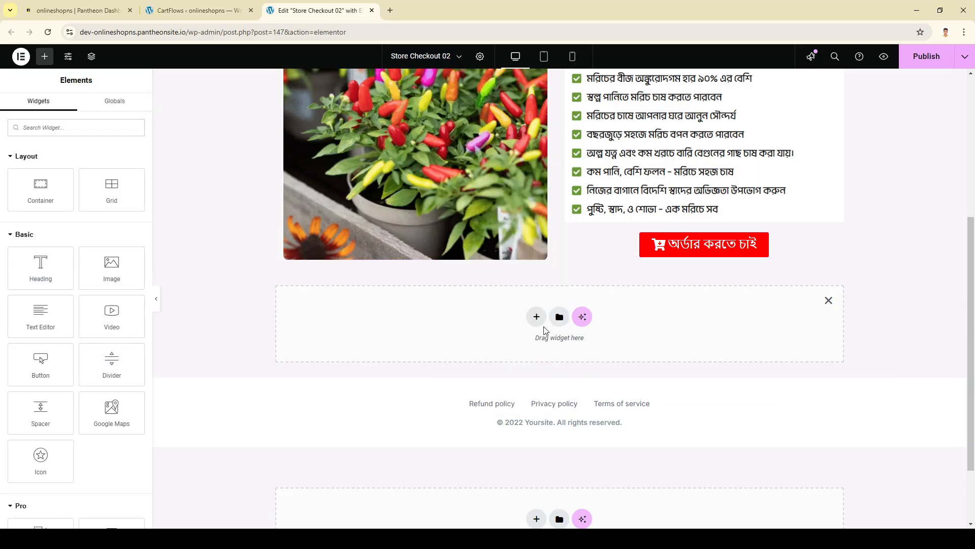
left_click(537, 317)
left_click(527, 346)
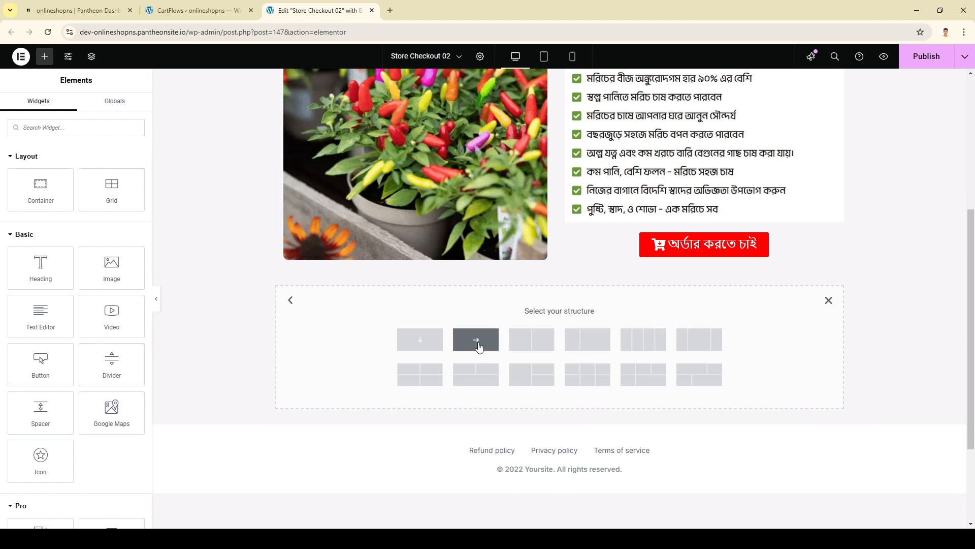
left_click(523, 341)
- Upload the planting instructions picture Screenshot_32.png through a new image widget and delete the widget from the extra third column
left_click(406, 304)
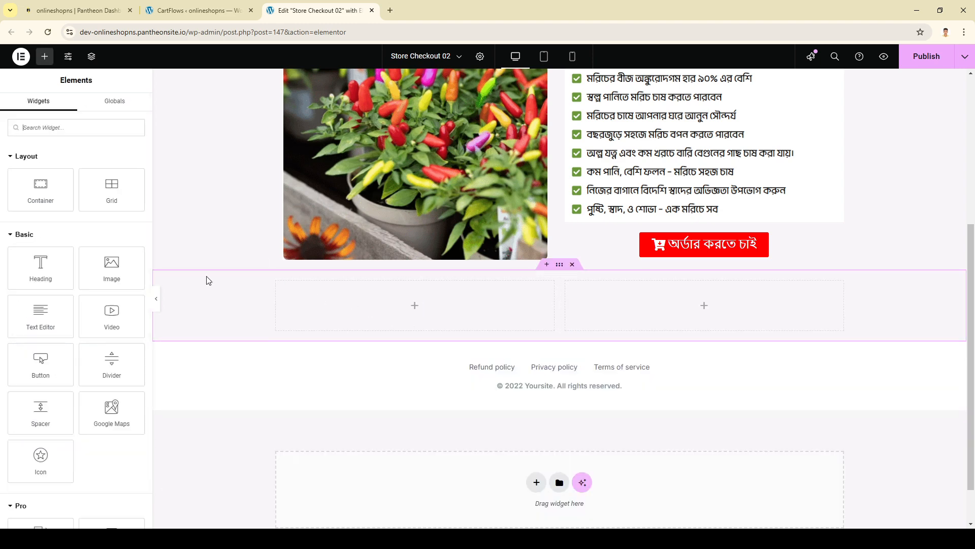
left_click(112, 266)
left_click(75, 222)
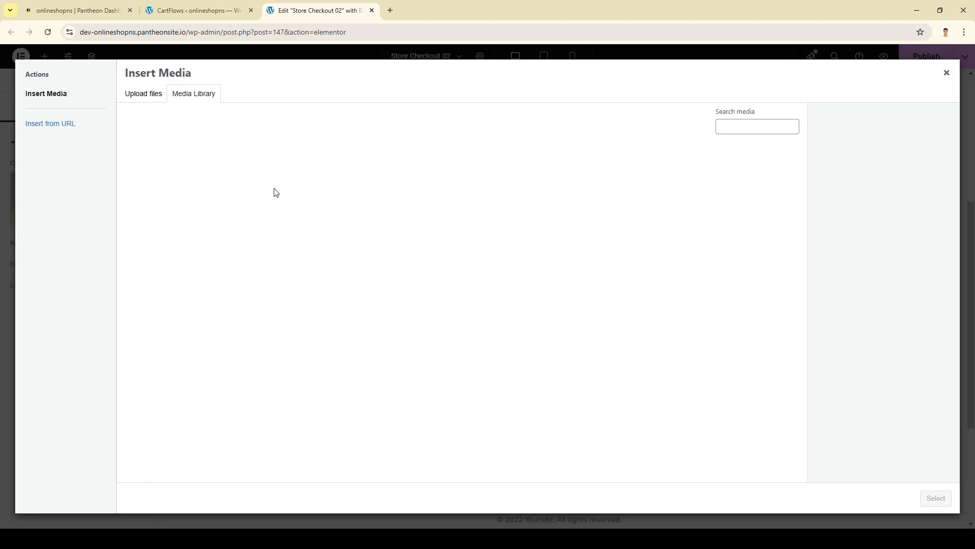
left_click(144, 95)
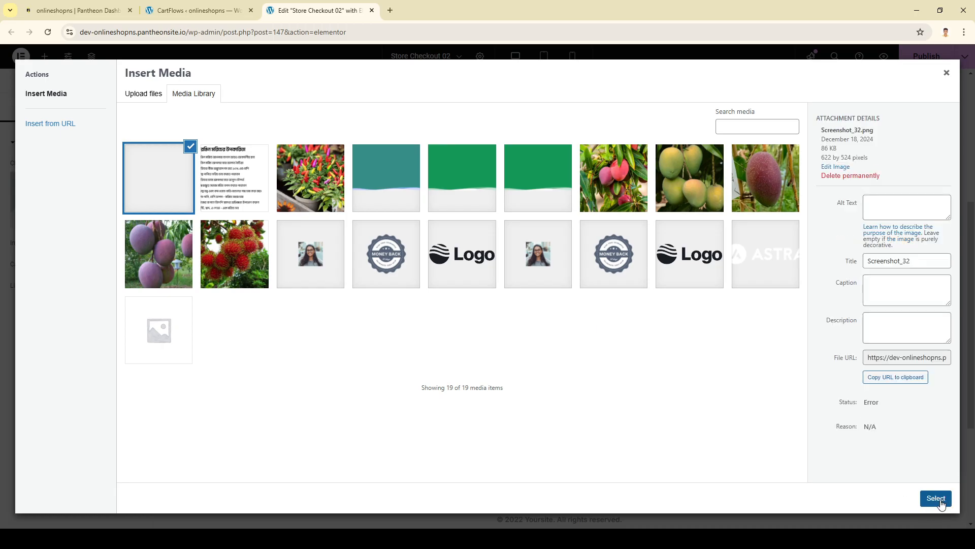
left_click(938, 498)
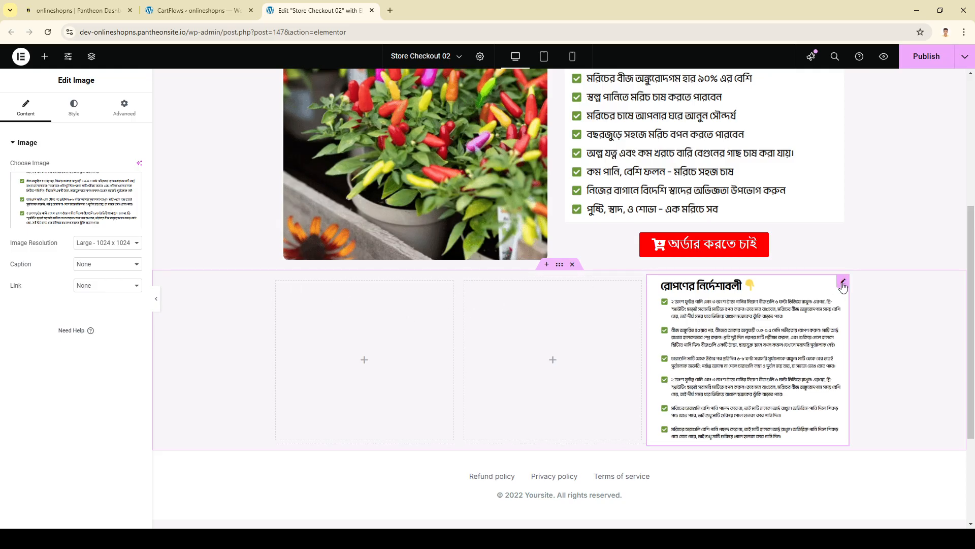
key("Delete")
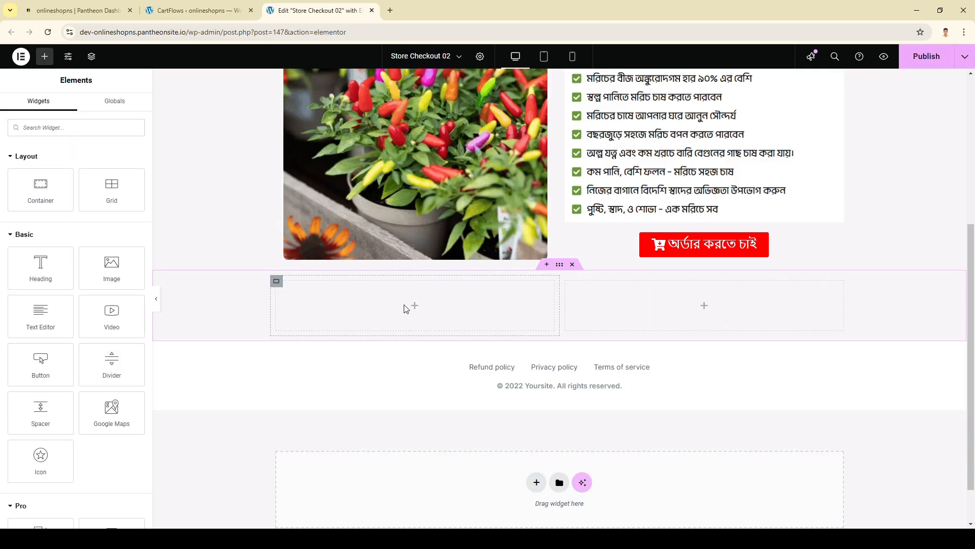
- Add an image widget with the planting instructions picture Screenshot_32.png and place it in the new container's first column
left_click(127, 274)
left_click(65, 211)
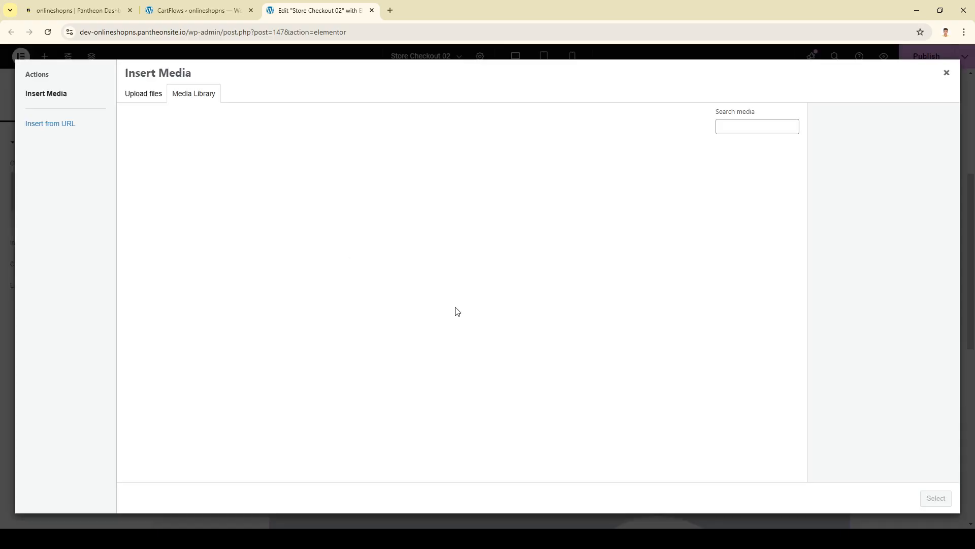
left_click(188, 196)
left_click(935, 498)
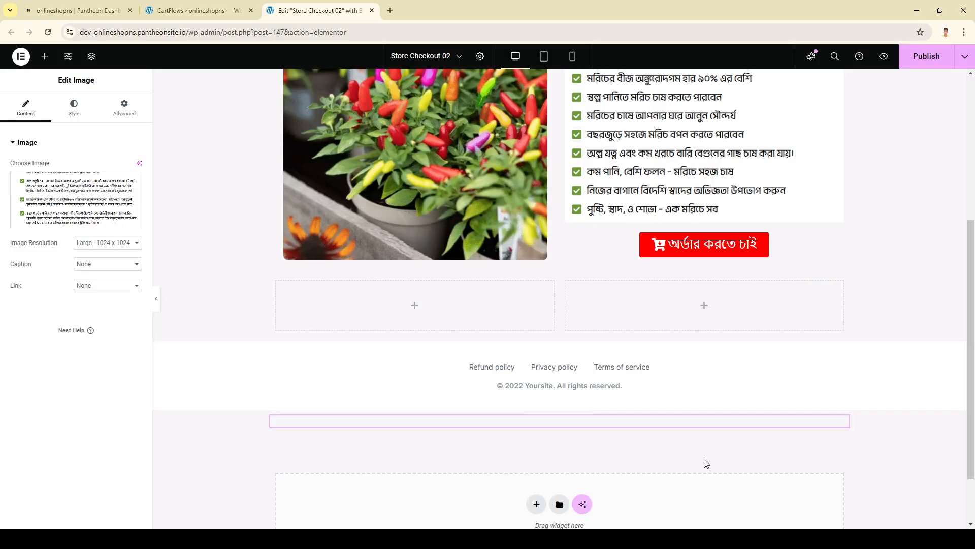
left_click_drag(482, 382, 416, 294)
scroll(678, 323, "down", 2)
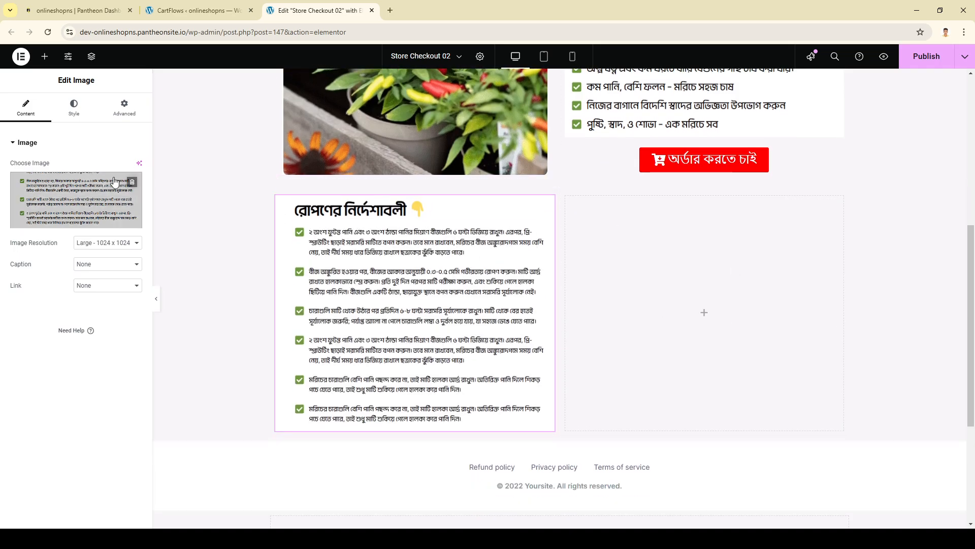
- Add an image widget with the chili plant picture Screenshot_1.png and place it in the new container's second column
left_click(704, 316)
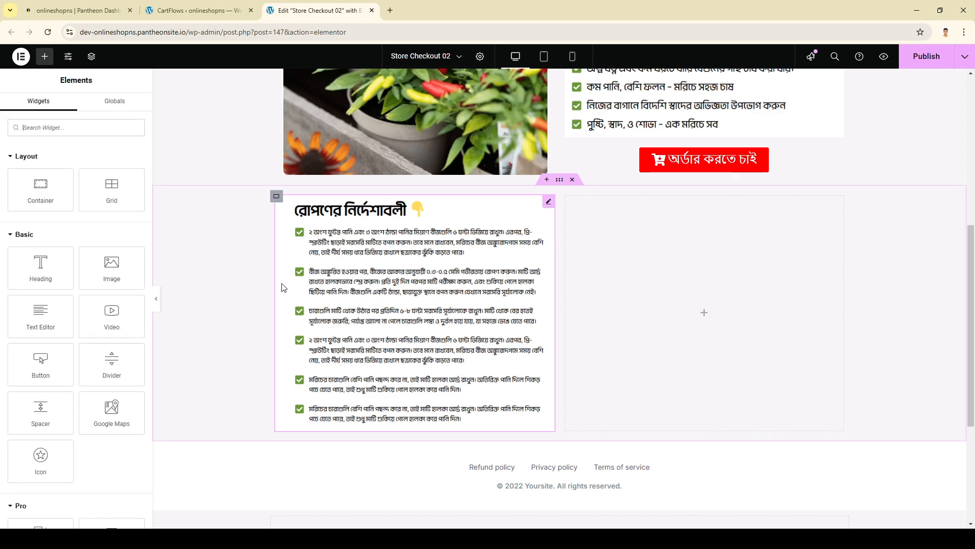
left_click(118, 277)
left_click(129, 213)
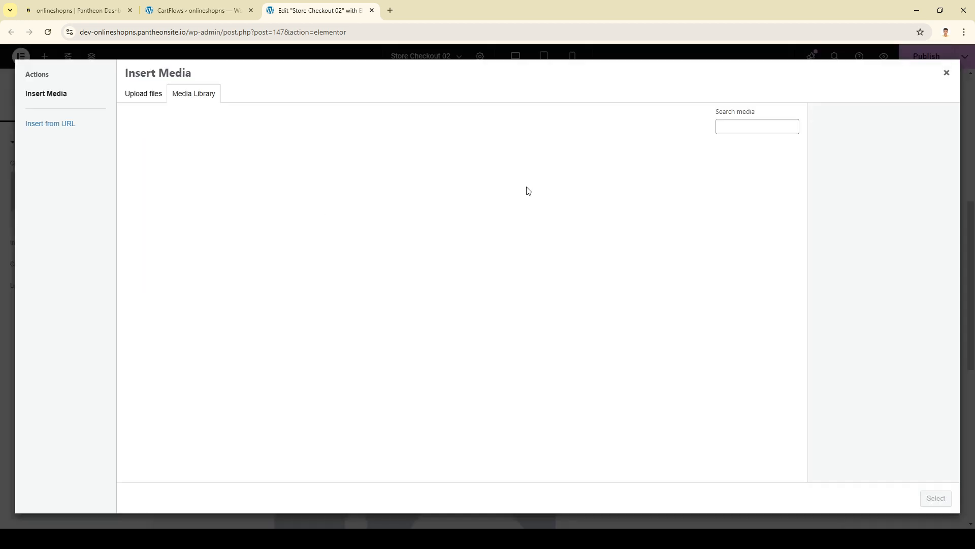
left_click(337, 195)
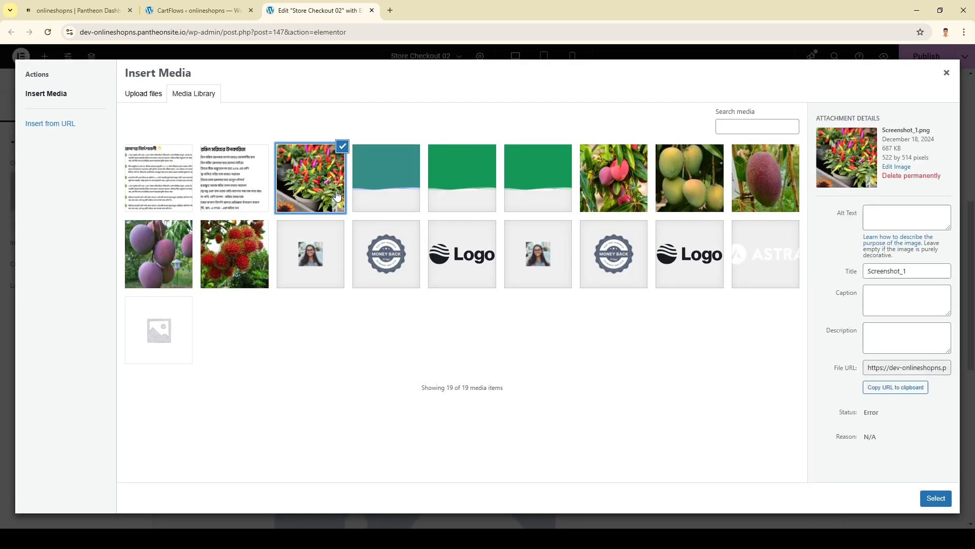
left_click(937, 498)
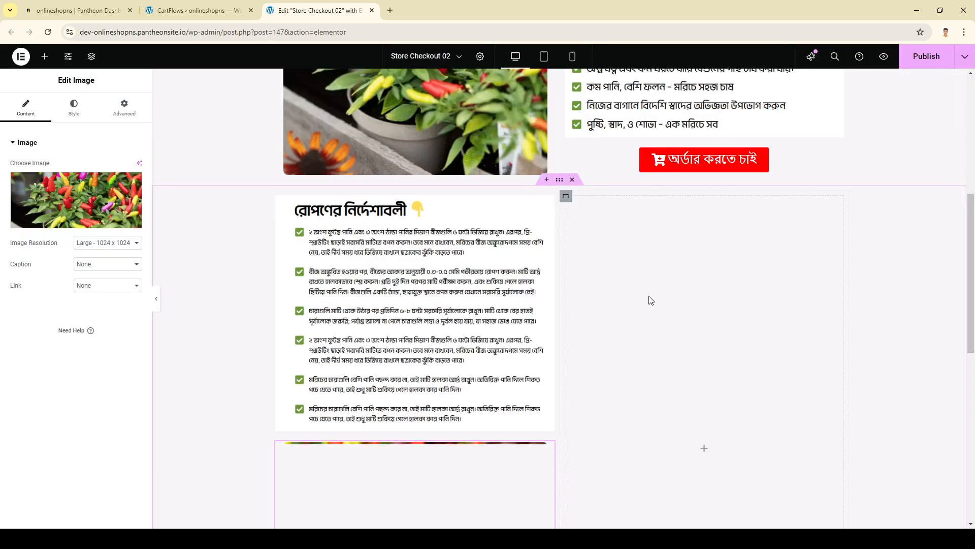
left_click_drag(449, 502, 679, 307)
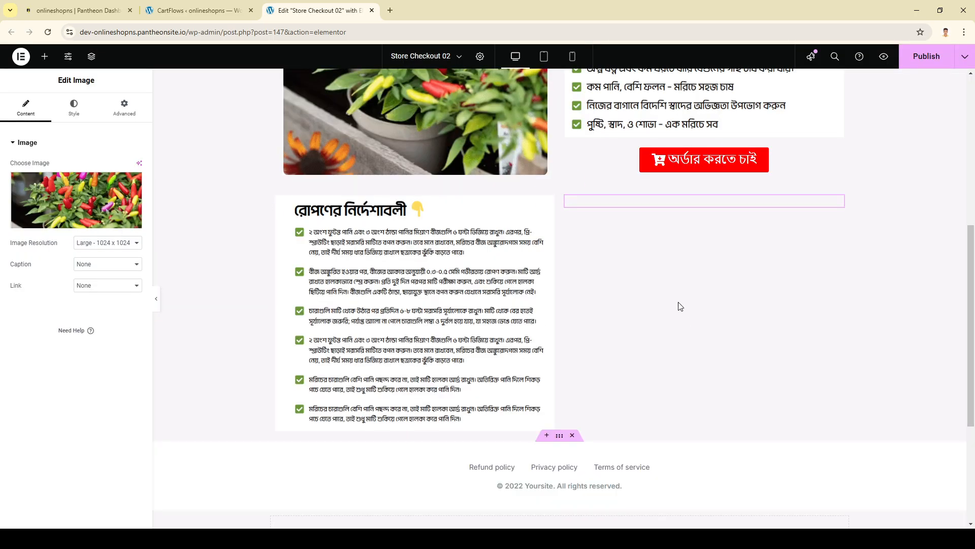
- Duplicate the red order button and move the copy directly below the planting instructions image
right_click(716, 164)
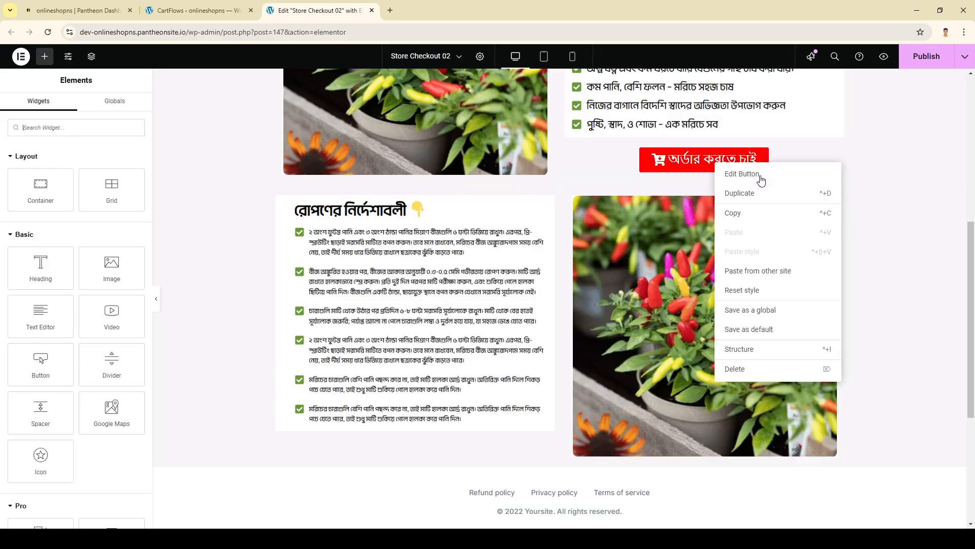
left_click(751, 193)
left_click_drag(704, 193, 428, 466)
scroll(952, 370, "down", 2)
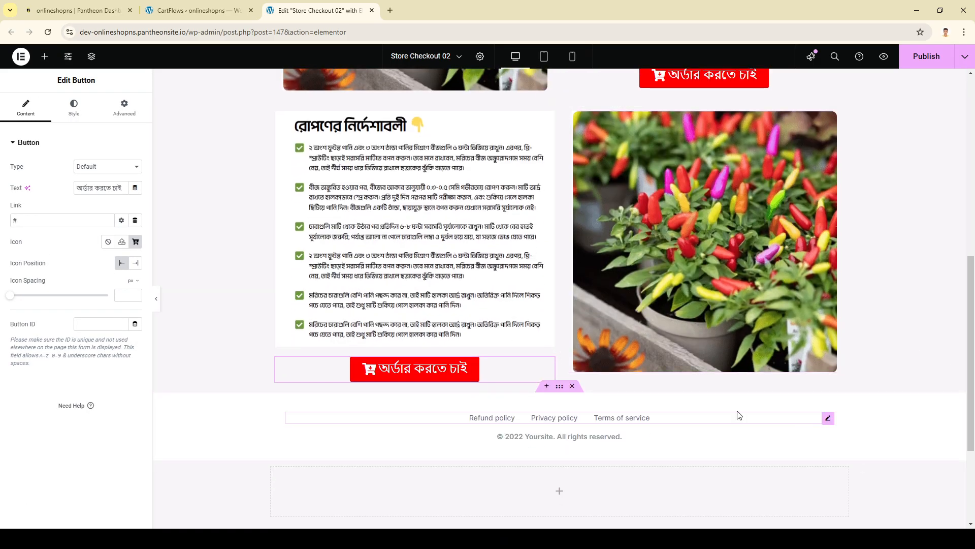
- Review the desktop page layout from the shop heading down to the planting instructions section and footer
scroll(528, 396, "up", 10)
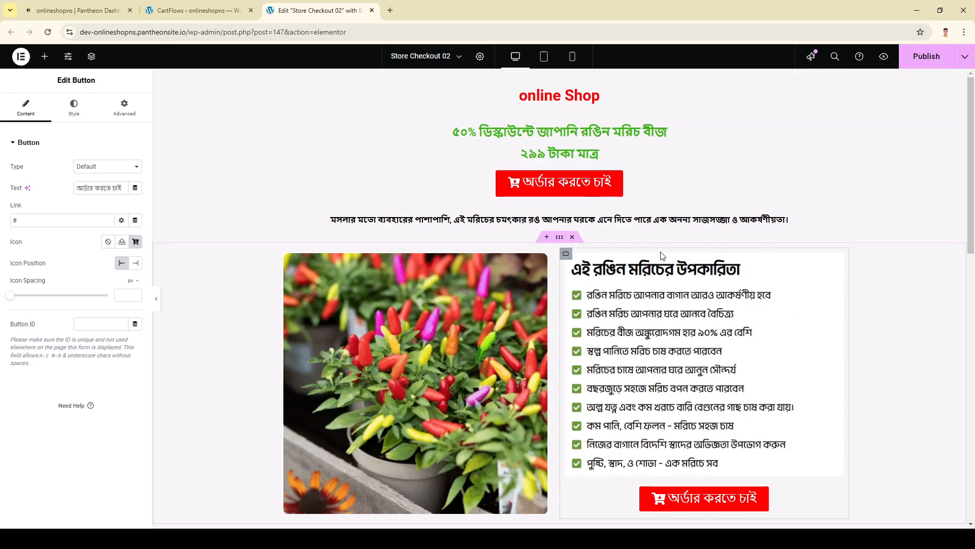
scroll(662, 255, "down", 5)
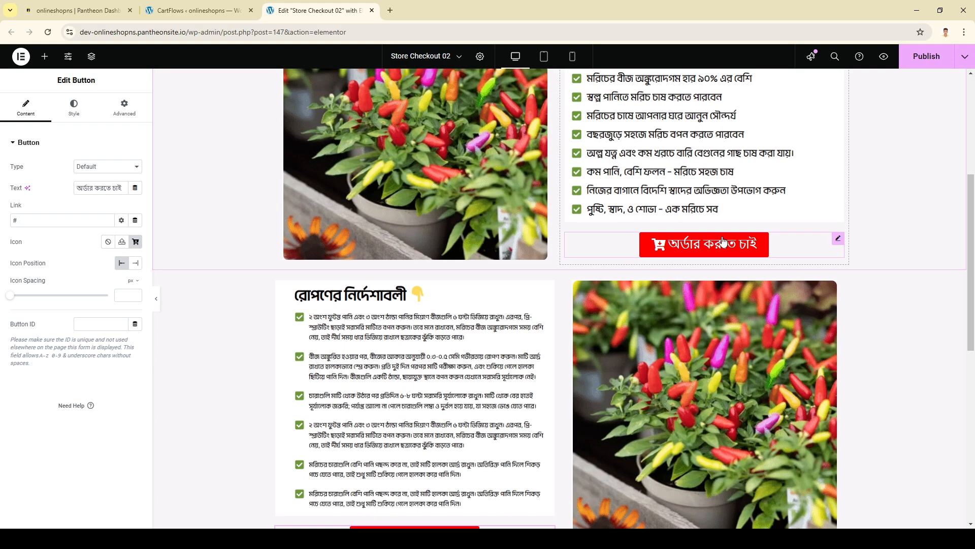
scroll(723, 241, "down", 8)
scroll(513, 250, "up", 3)
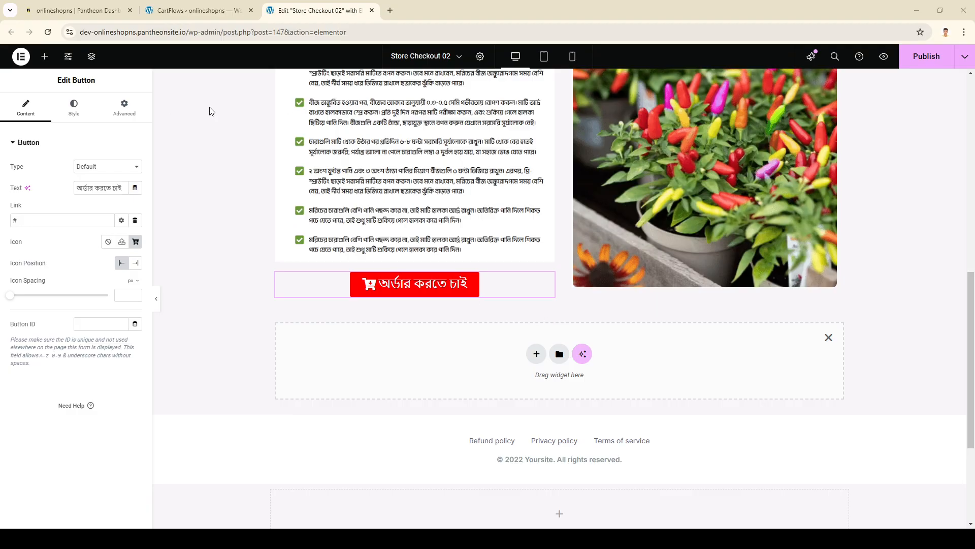
scroll(680, 329, "up", 10)
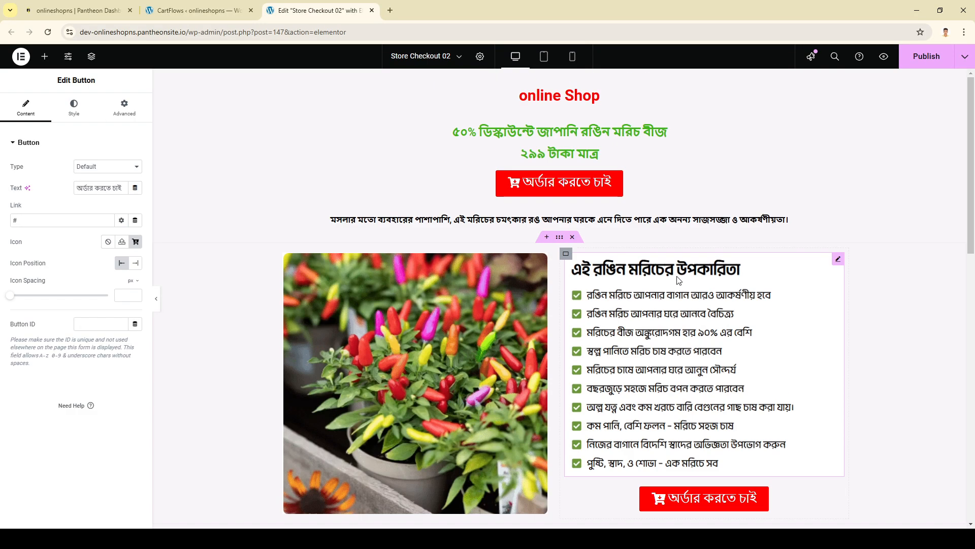
scroll(732, 222, "down", 15)
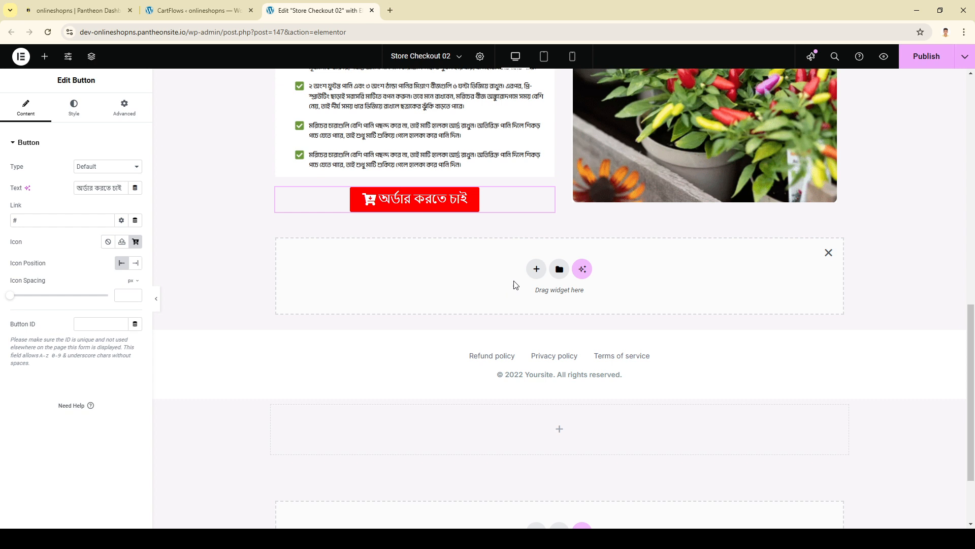
left_click(537, 269)
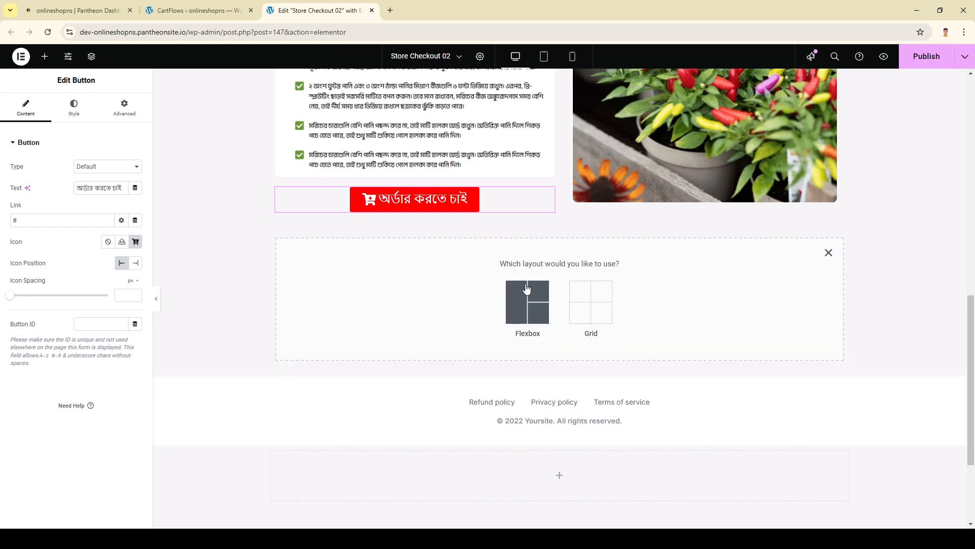
left_click(523, 291)
left_click(291, 252)
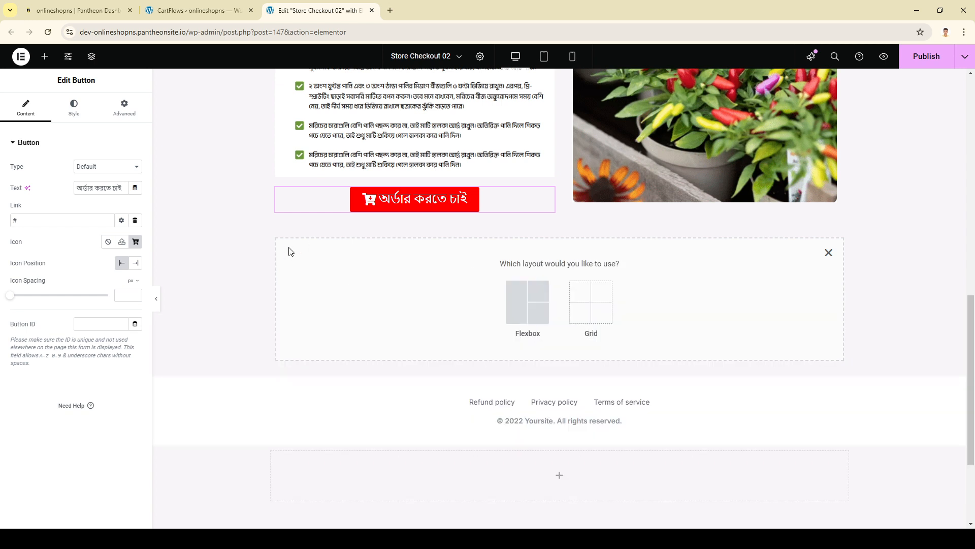
left_click(829, 253)
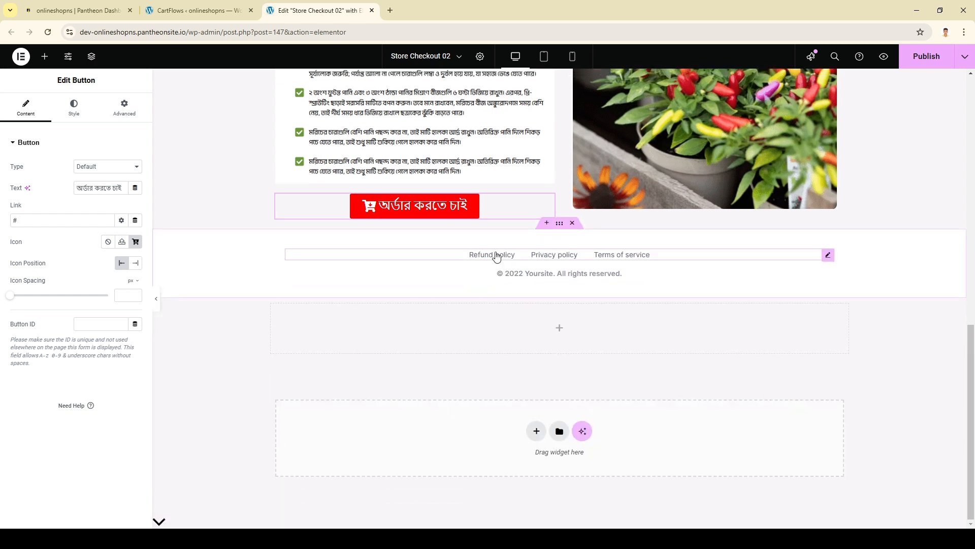
- Add an image widget in a new section above the footer, closing its media window without choosing a picture
left_click(547, 223)
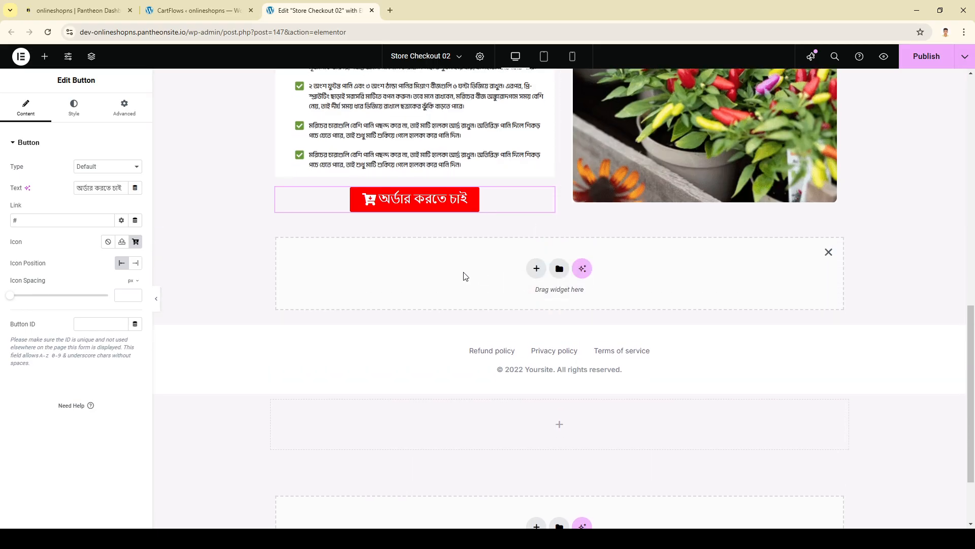
left_click(44, 56)
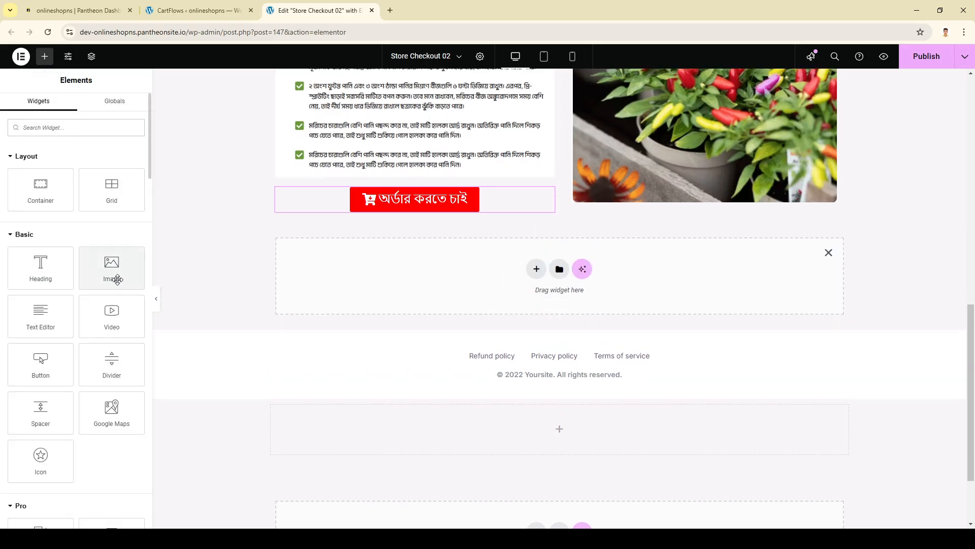
left_click_drag(113, 277, 564, 294)
left_click(65, 199)
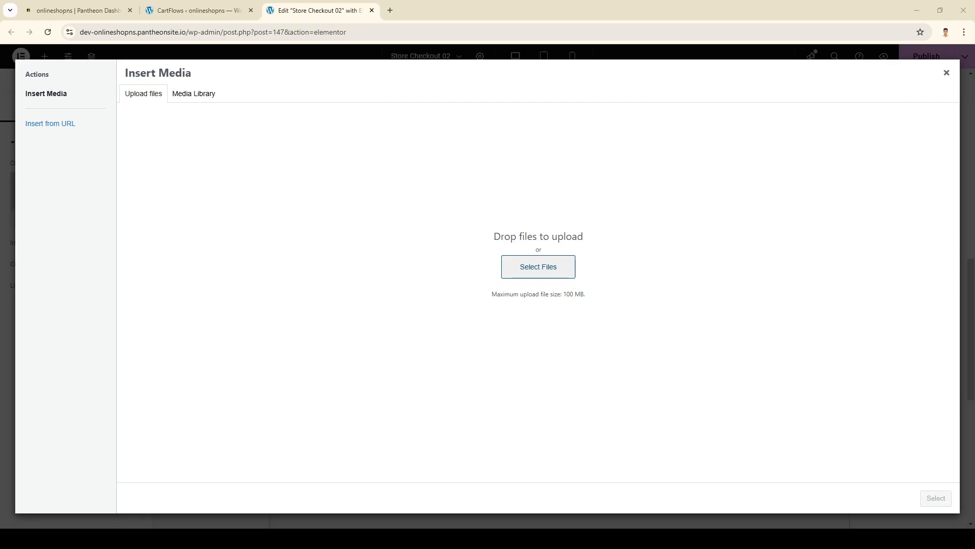
left_click(945, 72)
- Review the whole page from the headings to the footer in the desktop view and in the mobile preview
scroll(613, 237, "up", 10)
scroll(685, 277, "up", 3)
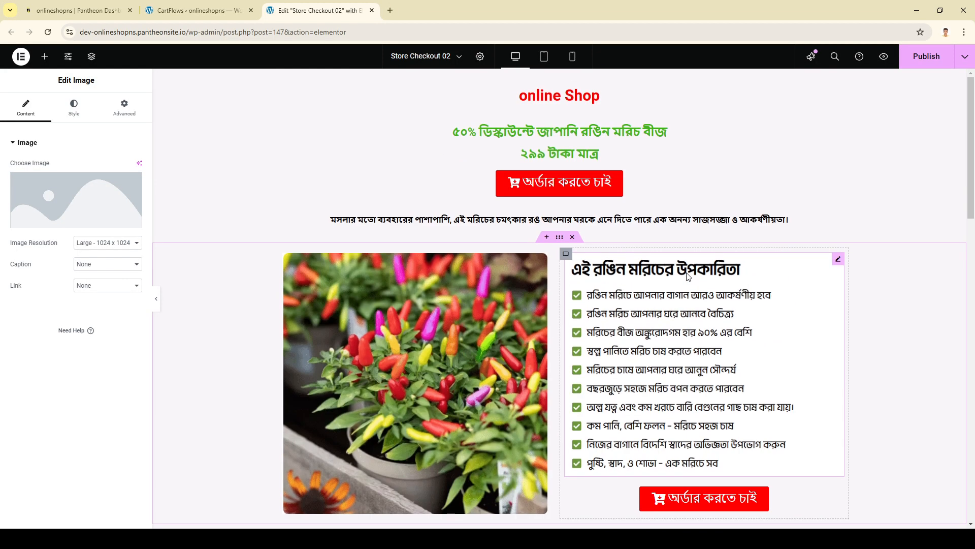
scroll(570, 176, "down", 3)
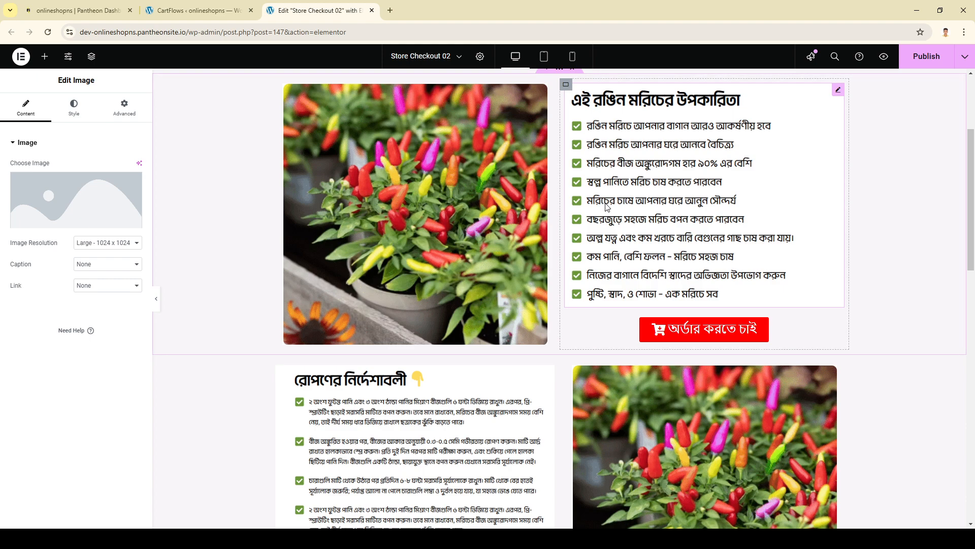
scroll(606, 206, "down", 7)
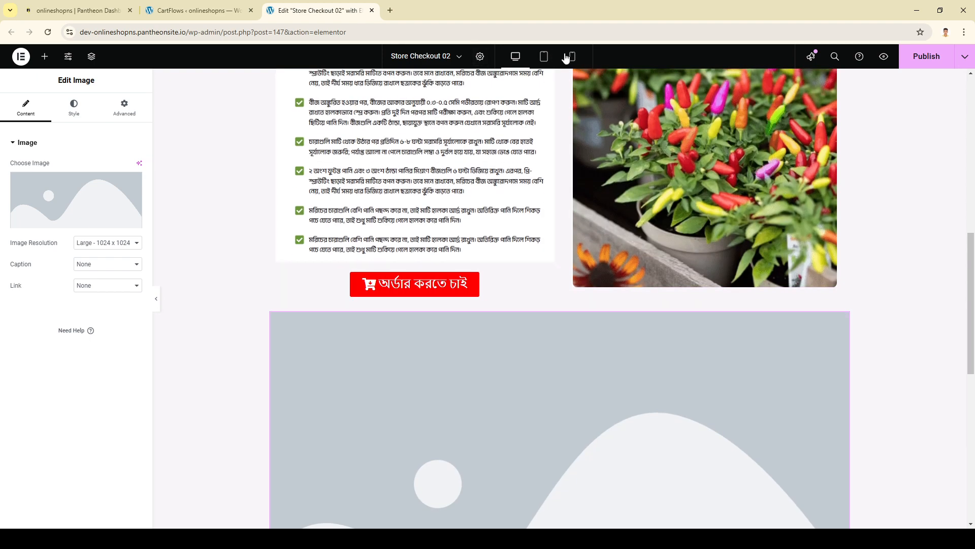
left_click(572, 58)
scroll(602, 228, "up", 11)
scroll(603, 231, "down", 3)
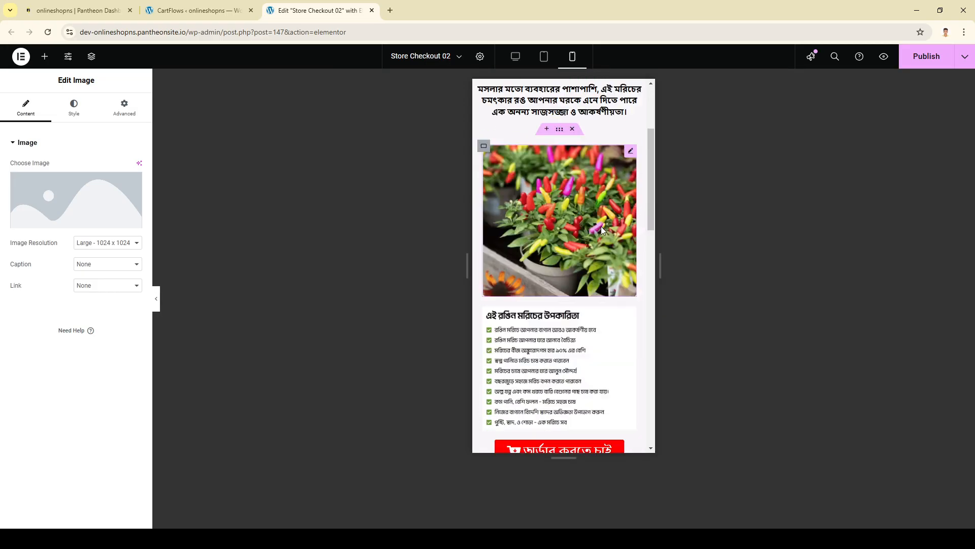
scroll(602, 230, "down", 12)
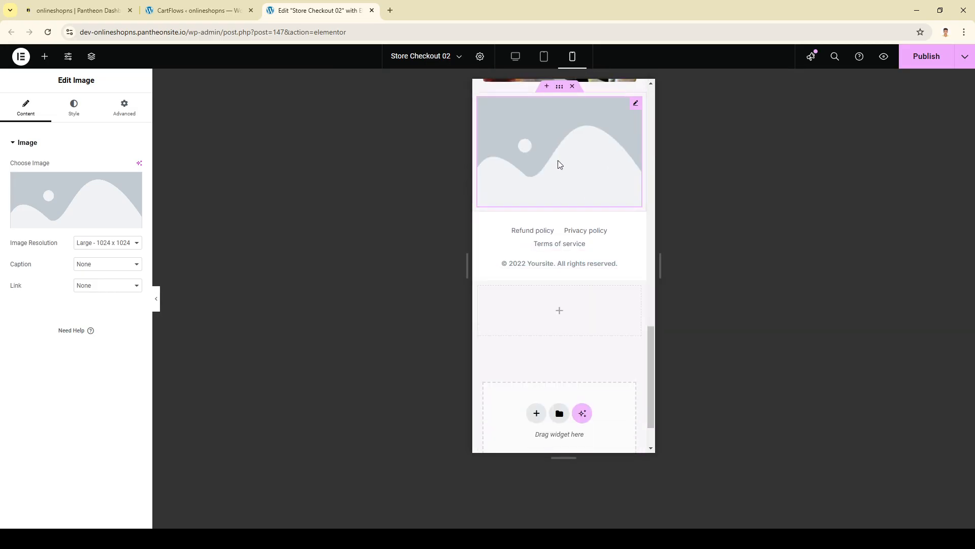
- Switch to the desktop view and delete the section holding the empty image placeholder above the footer
scroll(559, 168, "up", 2)
left_click(212, 11)
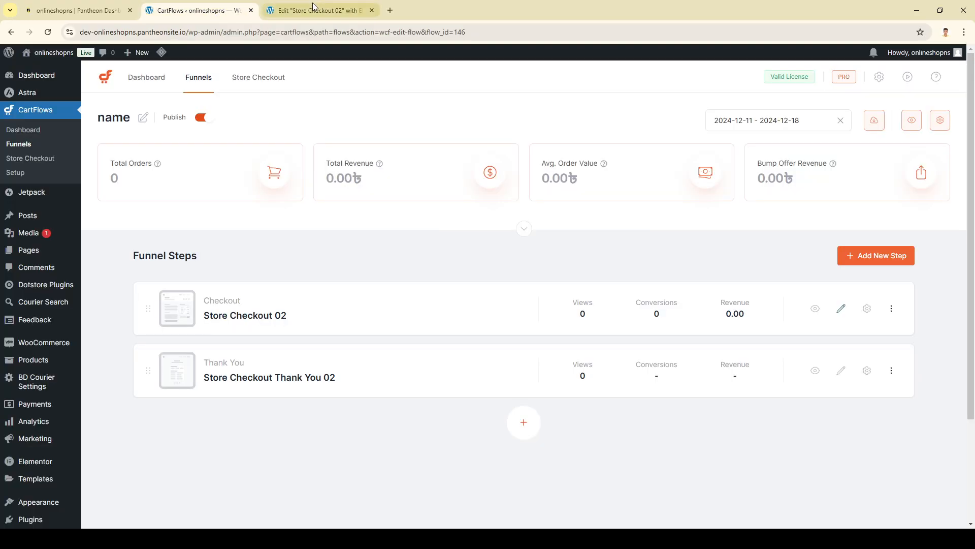
left_click(313, 6)
left_click(514, 58)
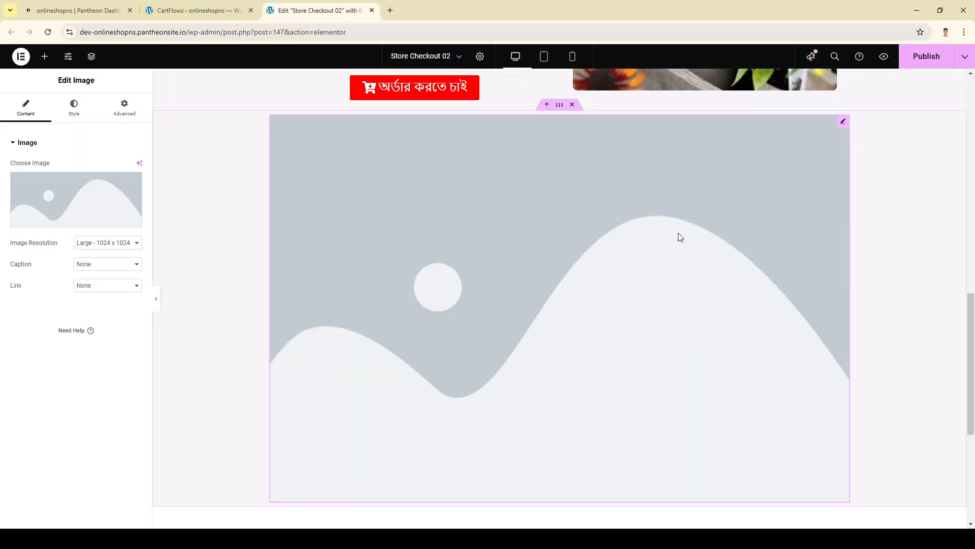
left_click(574, 104)
- Review the page from the planting instructions down to the footer in the mobile preview
left_click(572, 57)
scroll(620, 285, "up", 10)
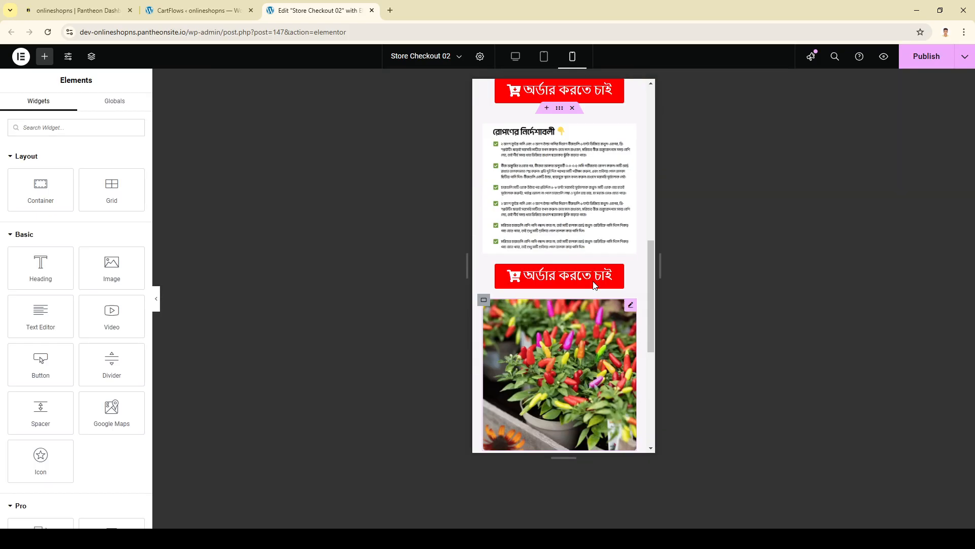
scroll(605, 276, "down", 10)
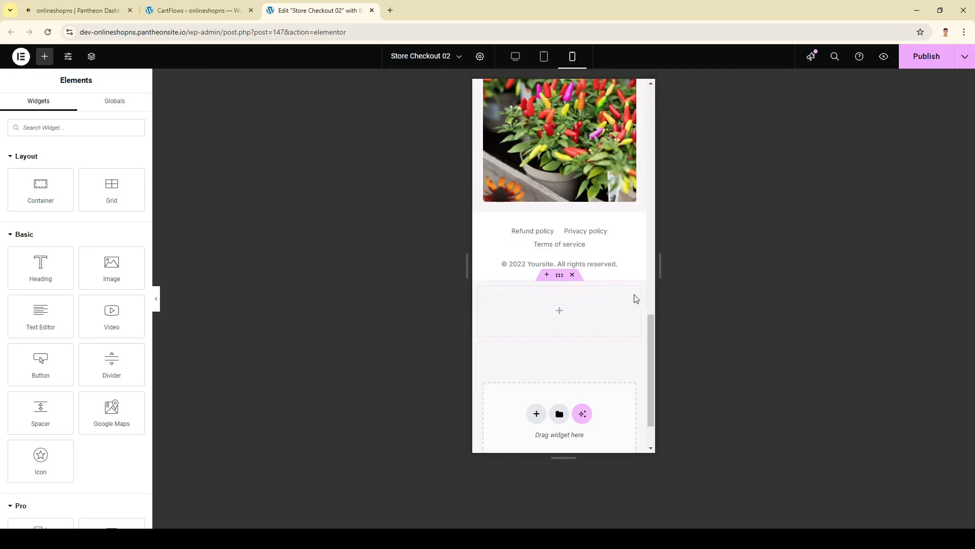
scroll(583, 322, "down", 1)
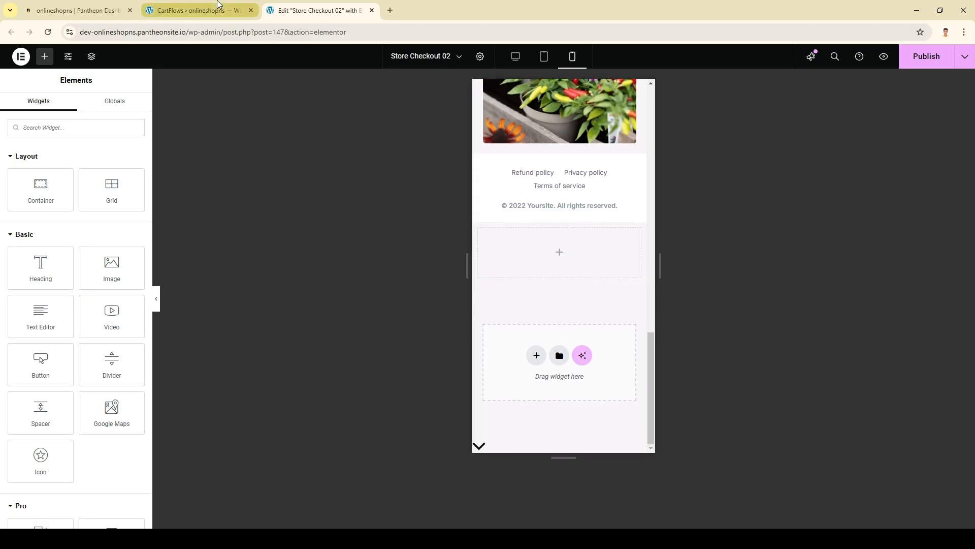
left_click(198, 10)
left_click(315, 11)
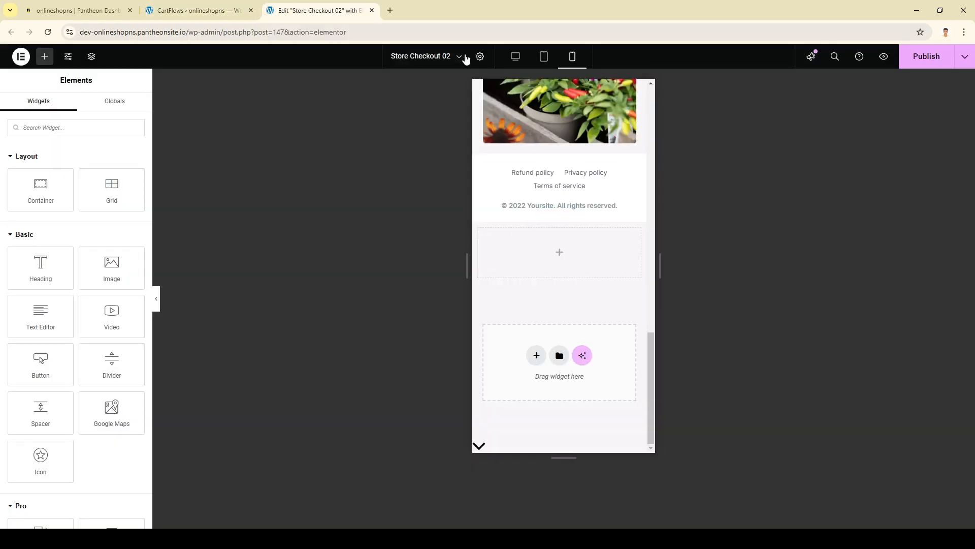
- Search the widgets for "che" and add the Checkout Form above the footer links in the desktop view
left_click(515, 56)
left_click(62, 129)
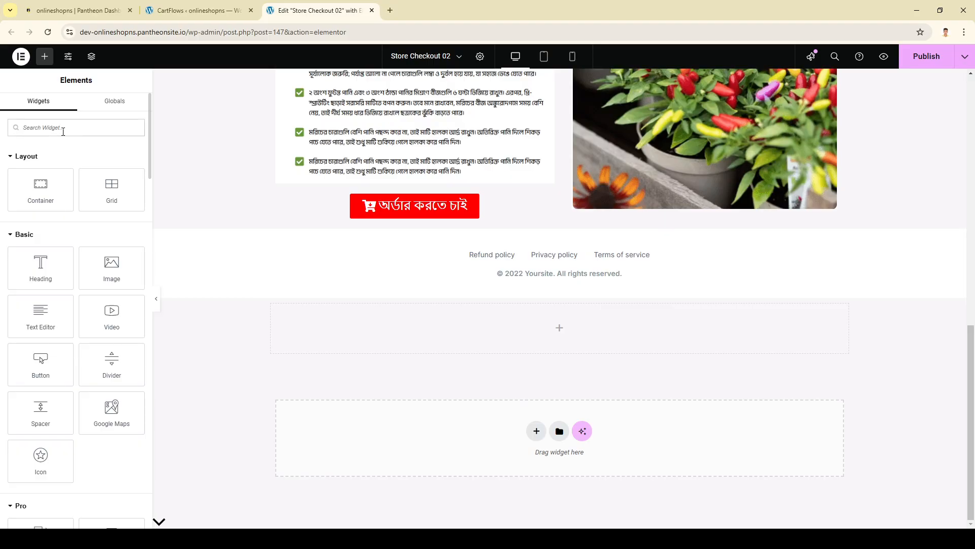
type("che")
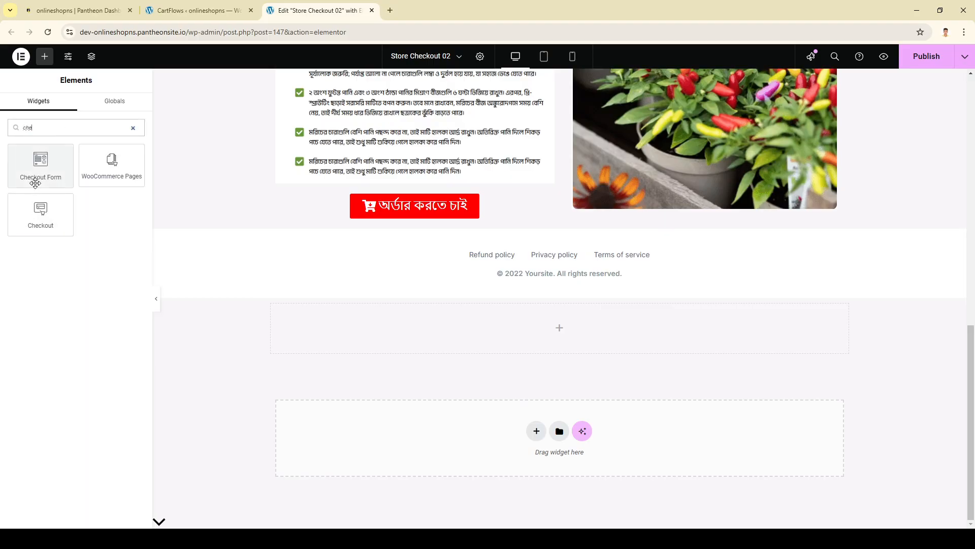
left_click_drag(35, 182, 549, 253)
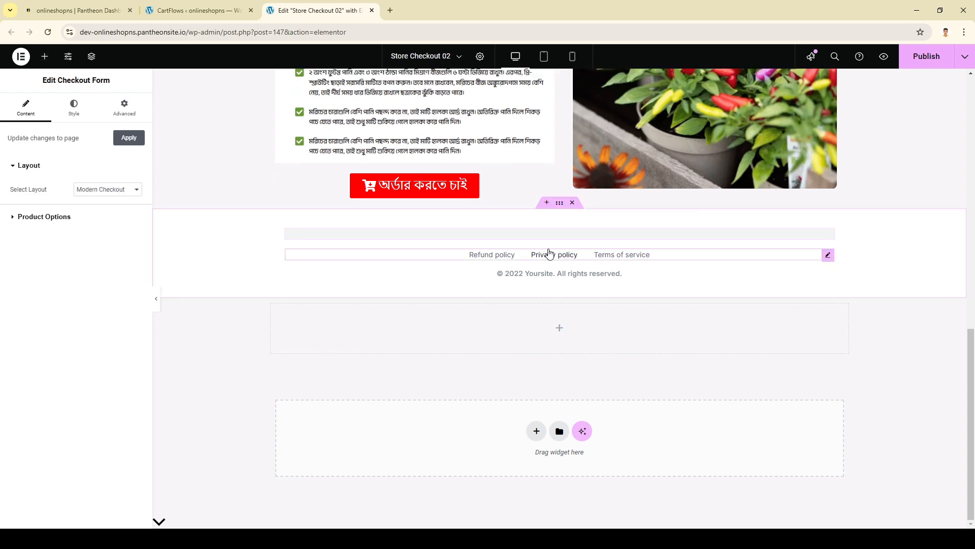
- Set the checkout form's layout to One Column and check the form in the desktop and mobile views
scroll(589, 238, "up", 3)
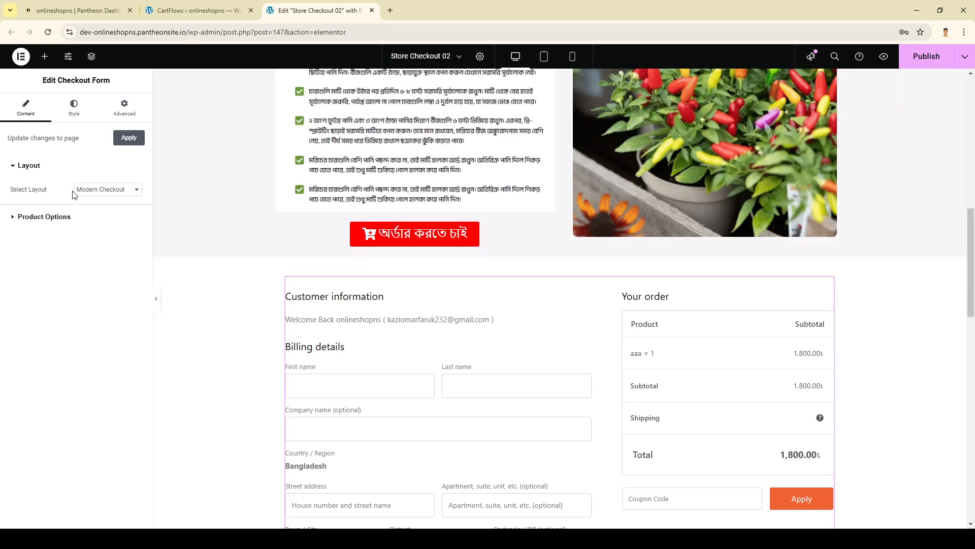
left_click(103, 231)
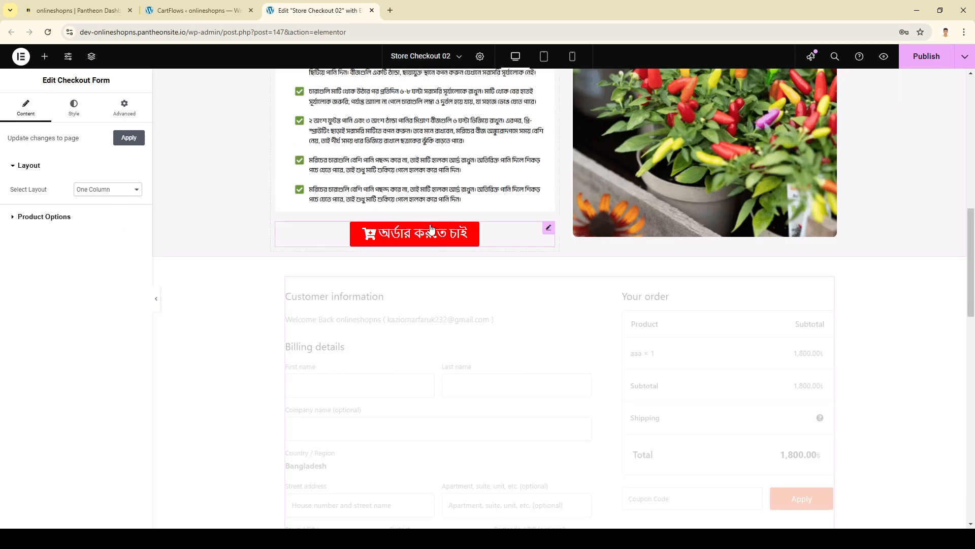
scroll(567, 247, "down", 5)
scroll(567, 247, "down", 1)
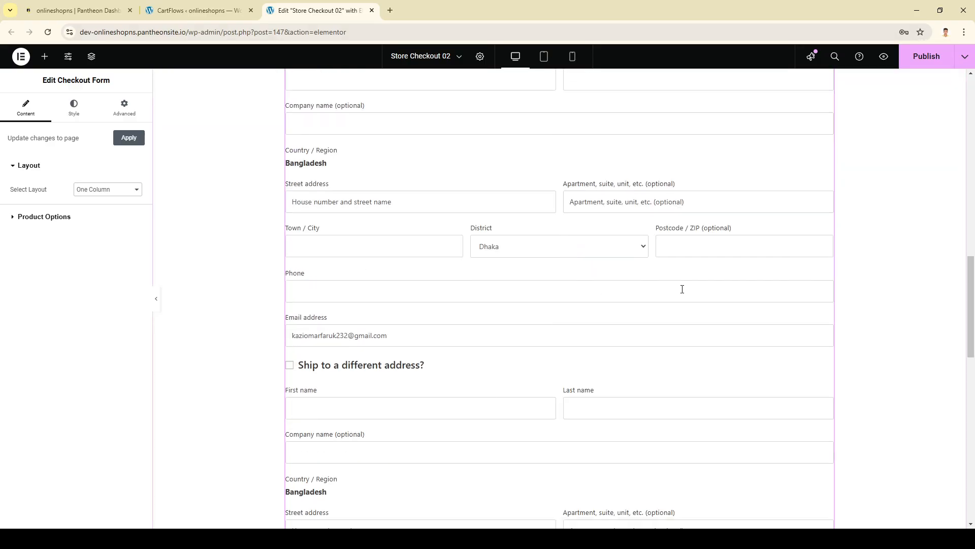
left_click(572, 56)
scroll(621, 266, "down", 3)
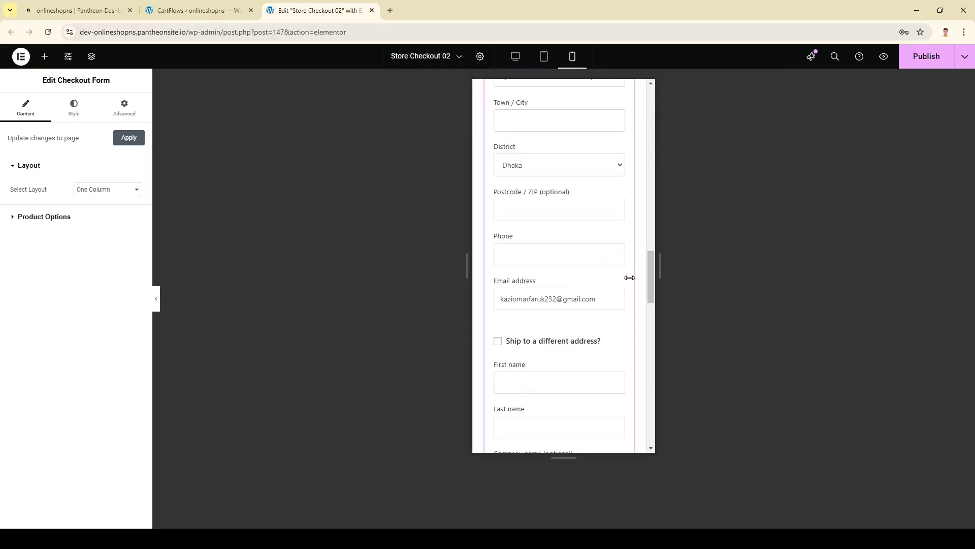
scroll(620, 267, "up", 5)
left_click(515, 56)
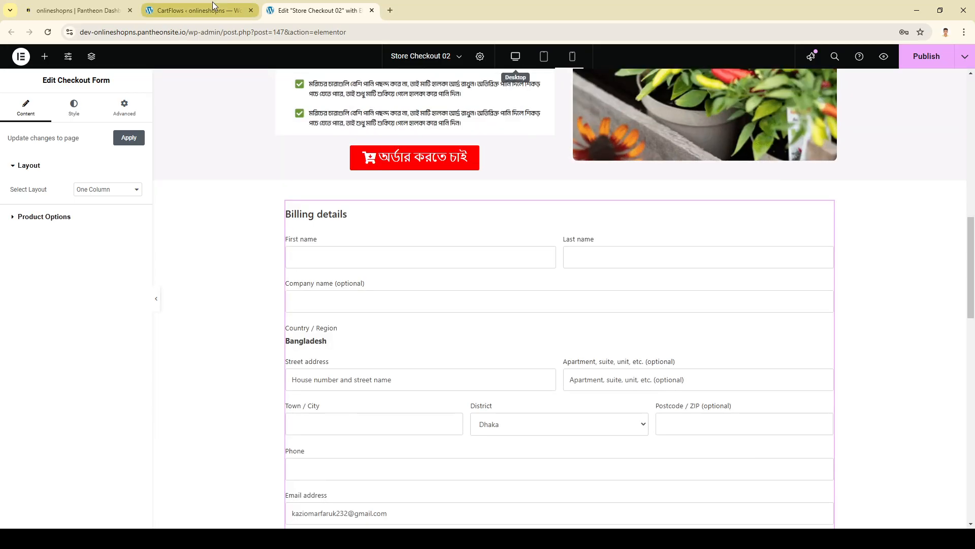
- Open the Store Checkout 02 step's checkout form settings in CartFlows and enable the custom field editor
left_click(198, 10)
left_click(891, 308)
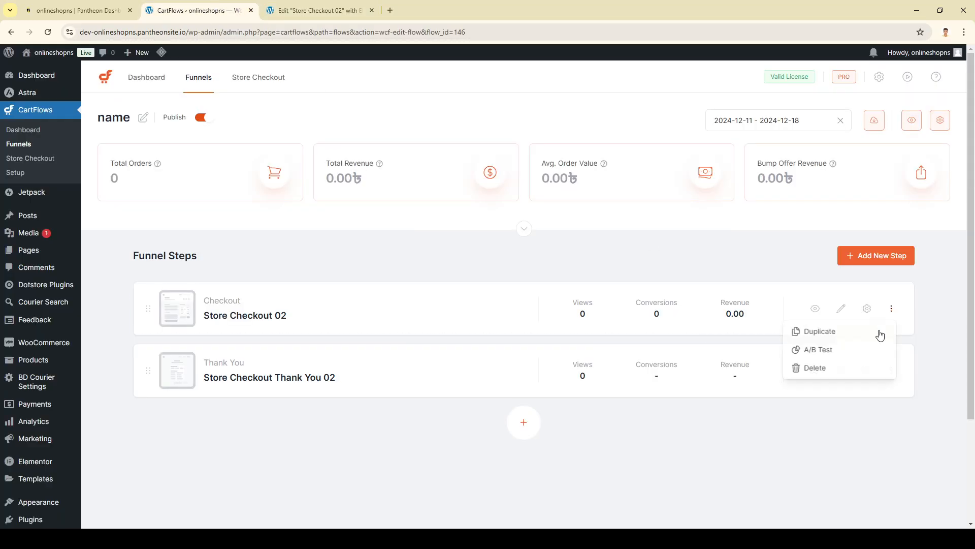
left_click(867, 309)
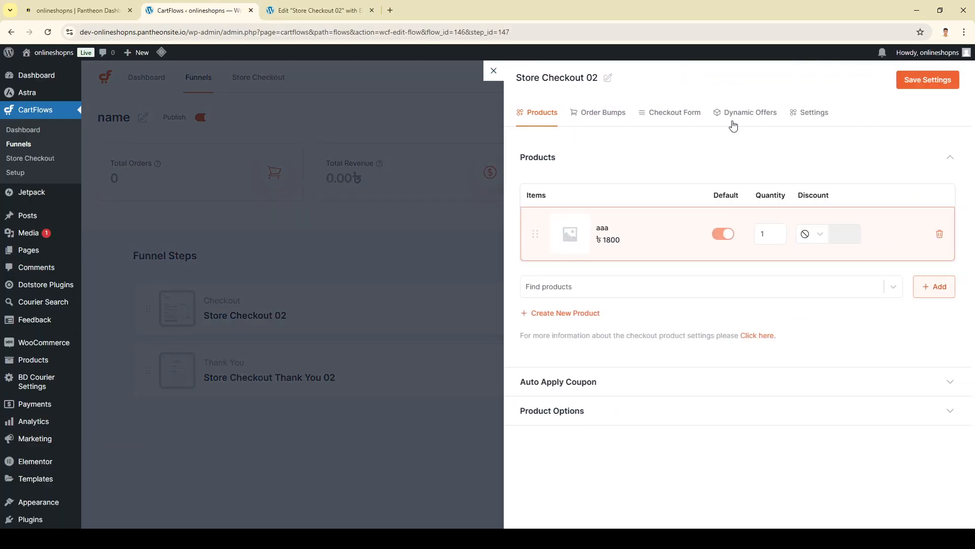
left_click(671, 121)
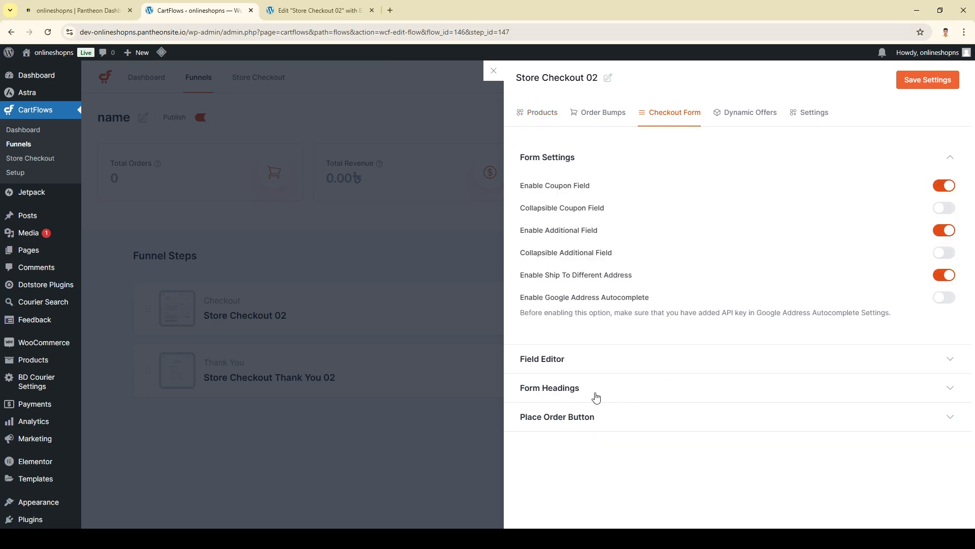
left_click(568, 355)
left_click(945, 388)
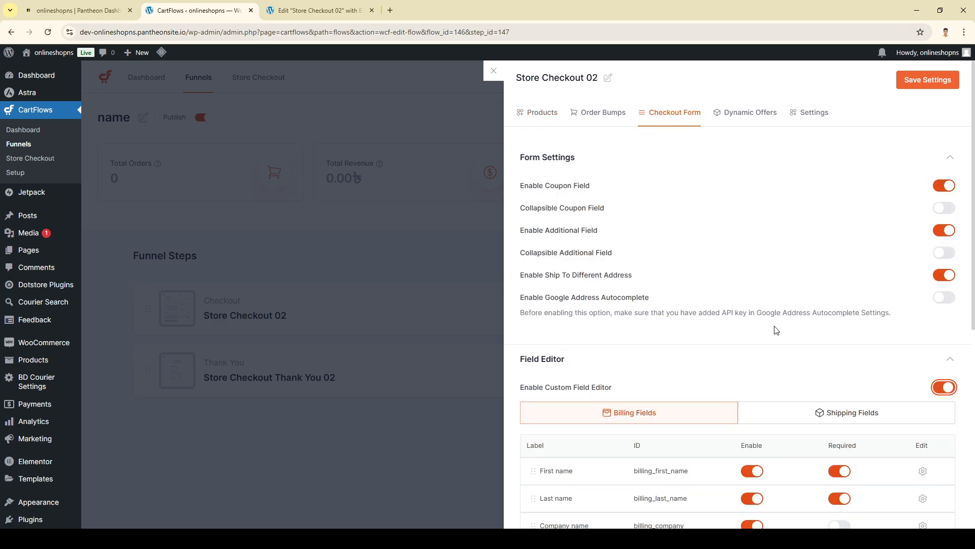
- Disable the Last name, Company name, Country / Region and Apartment billing fields, leaving none of them required
scroll(764, 244, "down", 7)
scroll(854, 211, "up", 4)
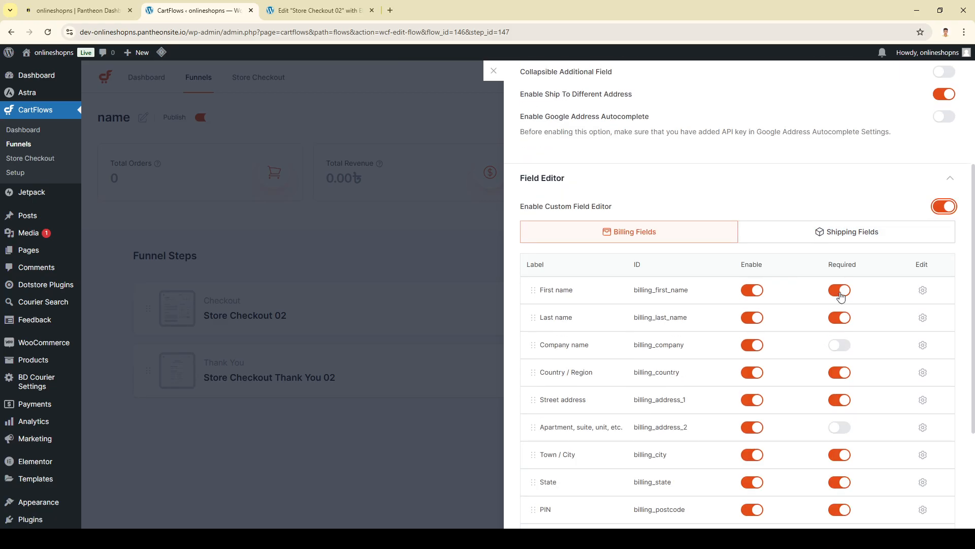
left_click(752, 317)
left_click(839, 317)
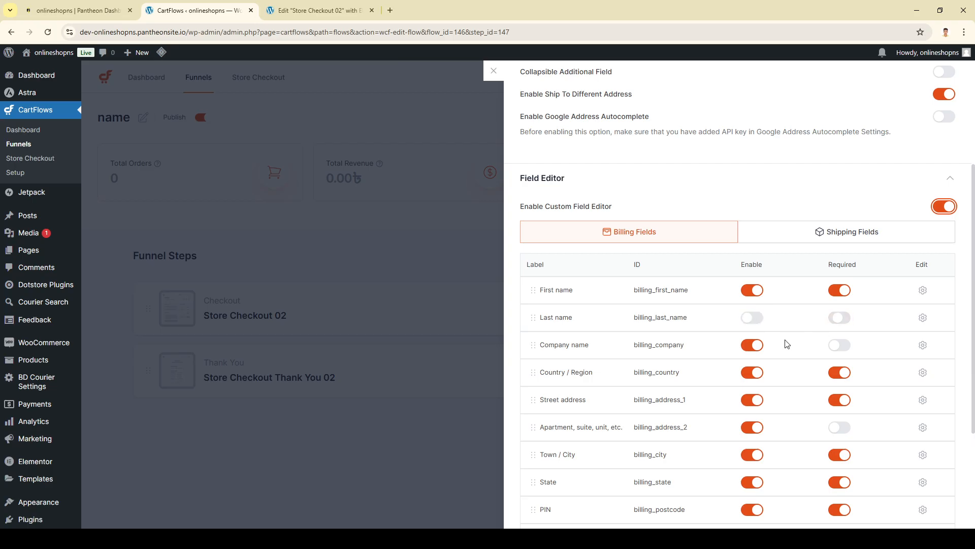
scroll(762, 350, "down", 2)
left_click(751, 260)
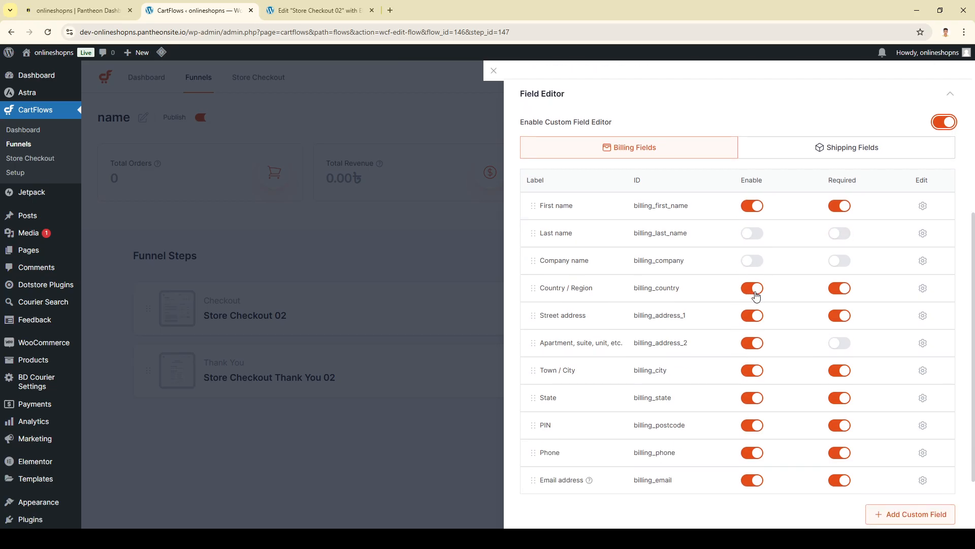
left_click(752, 288)
left_click(838, 289)
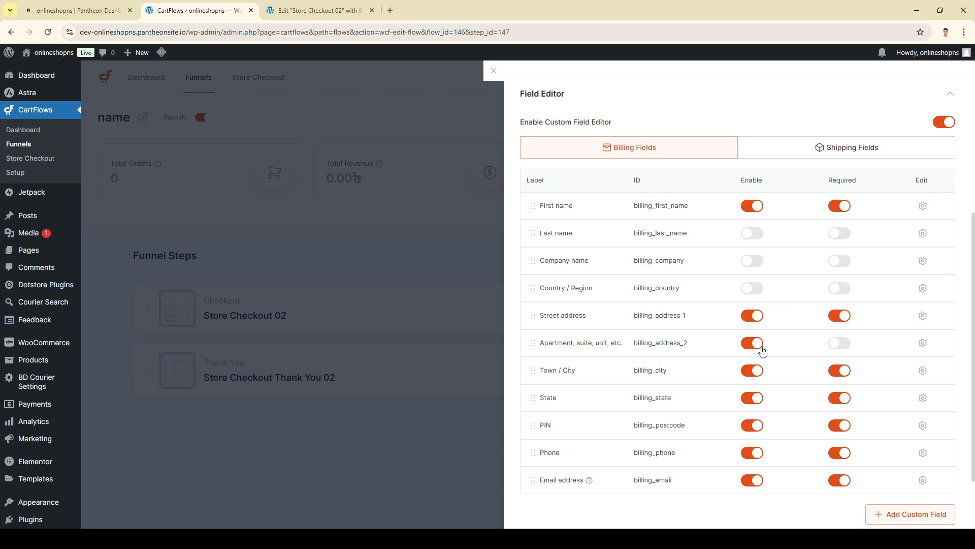
left_click(752, 342)
- Disable the State, PIN and Email address billing fields and their Required settings, keeping Town / City enabled
scroll(762, 325, "down", 2)
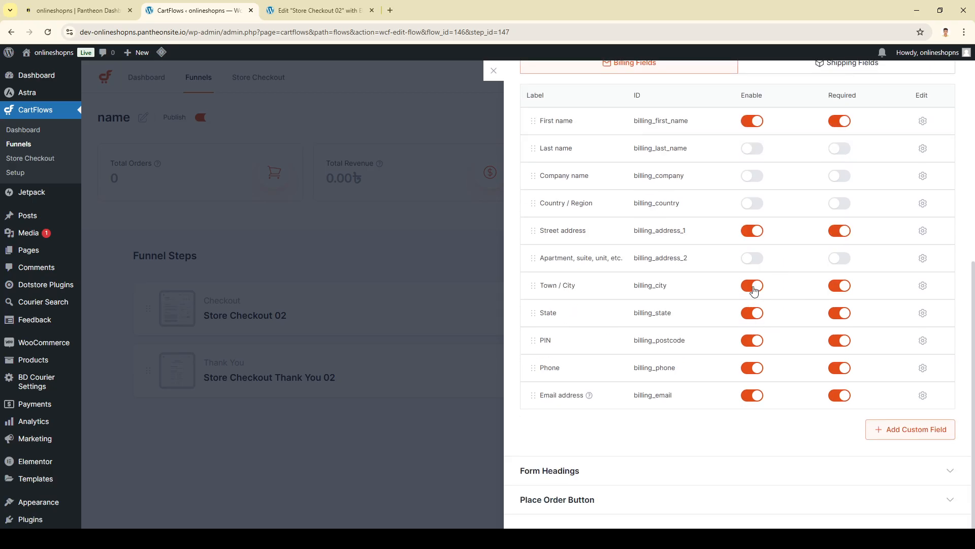
left_click(754, 291)
left_click(758, 287)
left_click(754, 312)
left_click(840, 313)
left_click(753, 340)
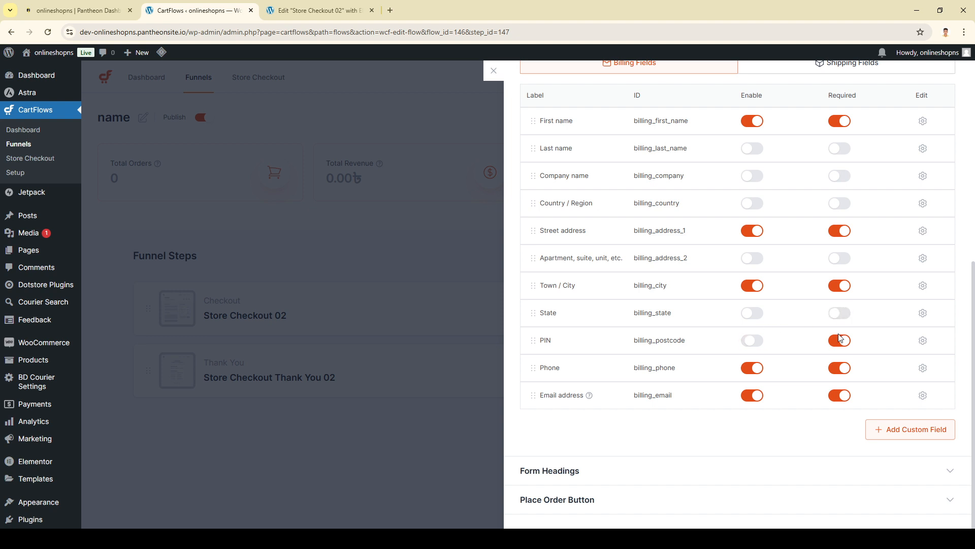
left_click(839, 340)
left_click(747, 399)
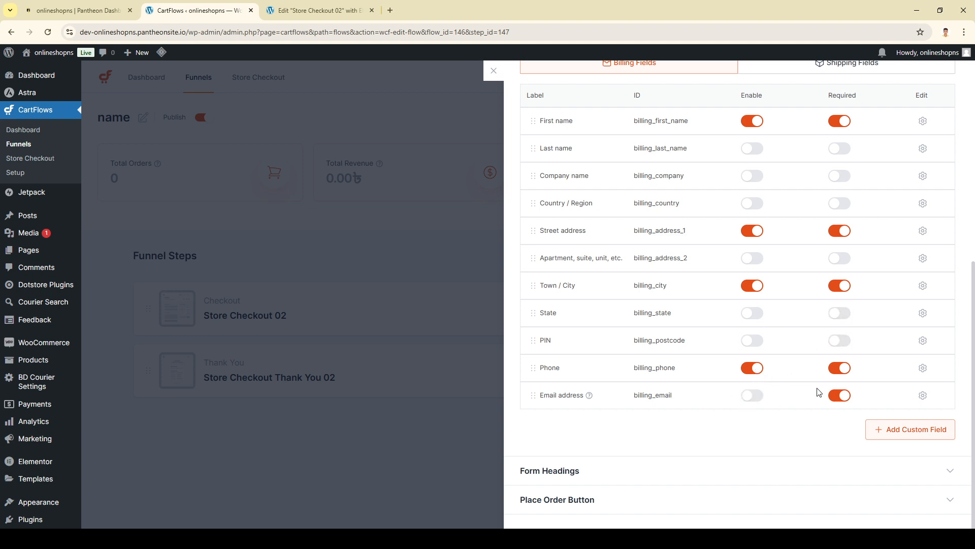
left_click(839, 395)
- Disable all the shipping fields, from First name through PIN
scroll(809, 327, "down", 2)
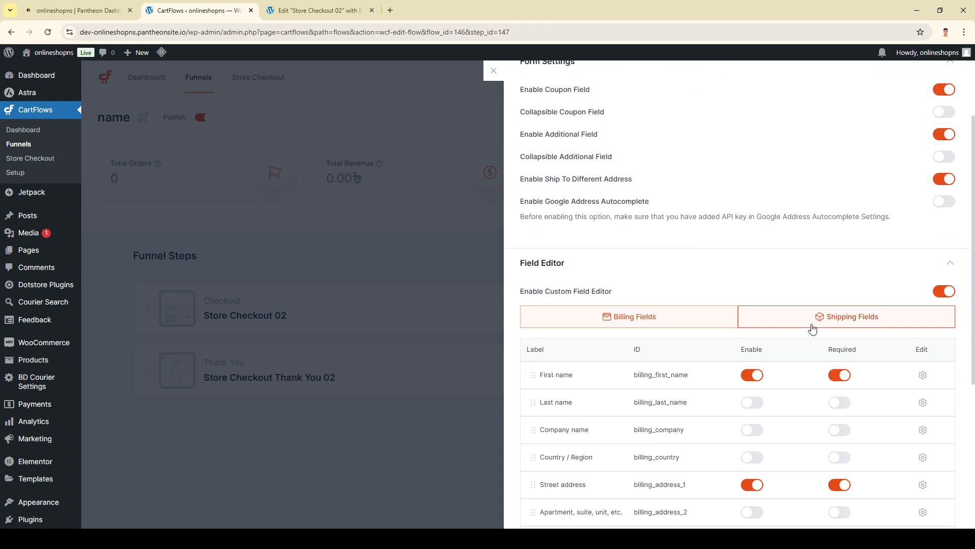
left_click(833, 316)
scroll(813, 310, "down", 4)
left_click(755, 179)
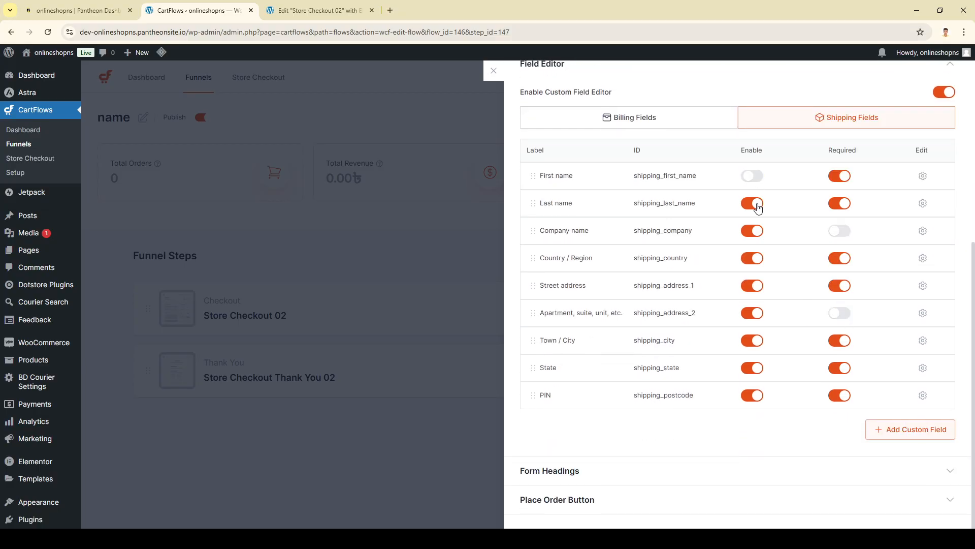
left_click(757, 205)
left_click(758, 233)
left_click(756, 260)
left_click(756, 287)
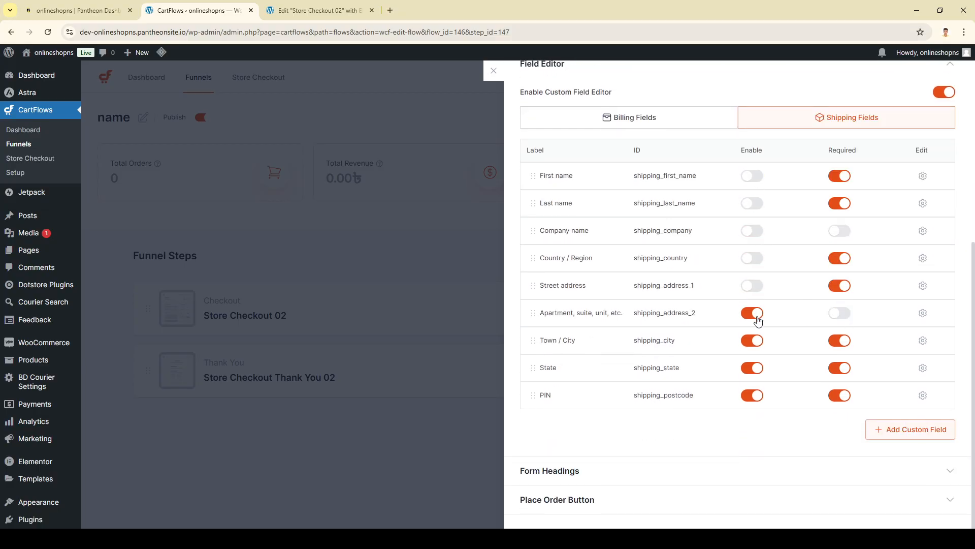
left_click(757, 314)
left_click(756, 342)
left_click(756, 369)
- Turn off Required for the PIN, Town / City, Street address, Country / Region, State, Last name and First name shipping fields
left_click(846, 397)
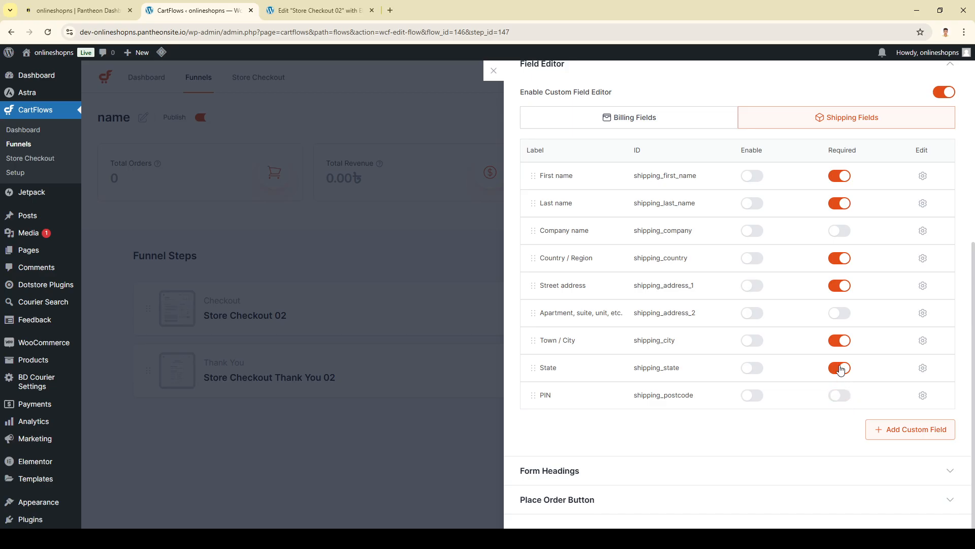
left_click(841, 342)
left_click(837, 287)
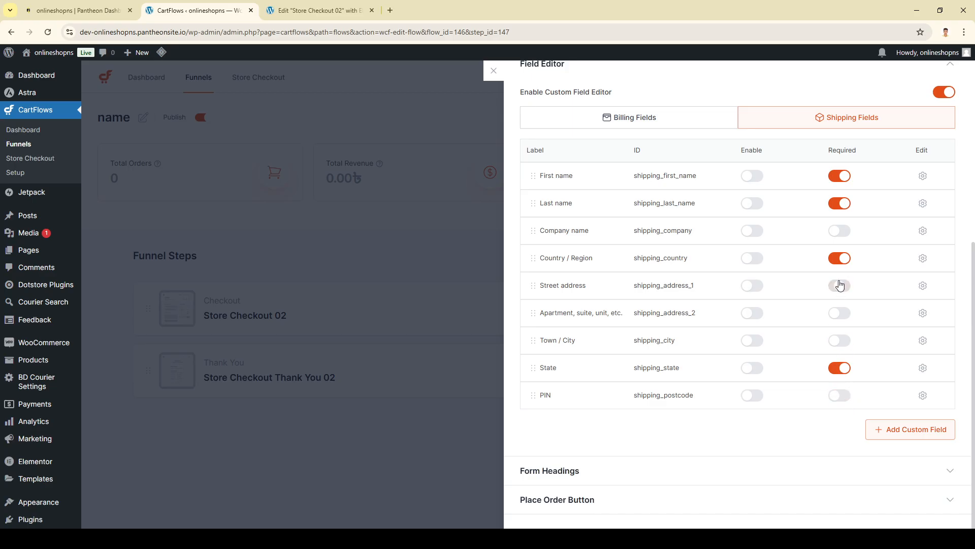
left_click(837, 259)
left_click(839, 367)
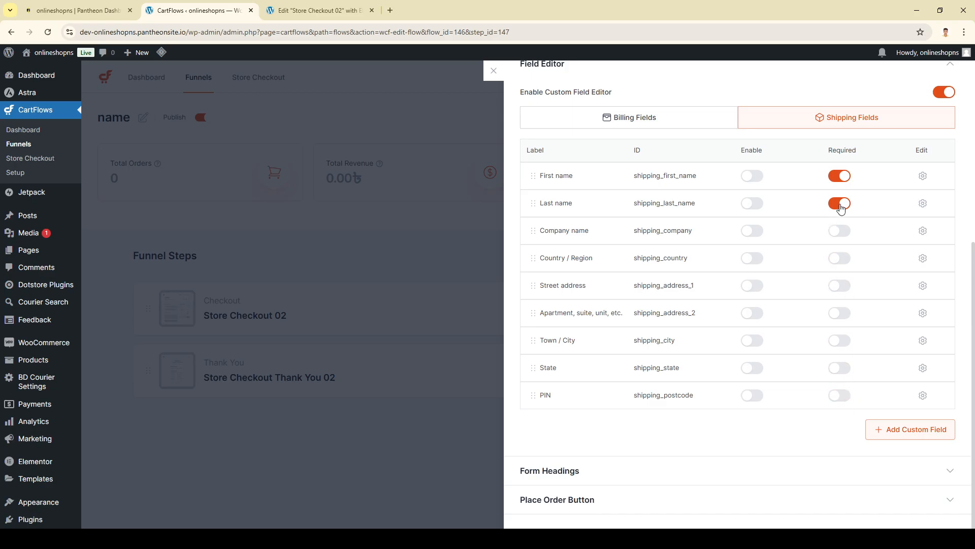
left_click(839, 203)
left_click(839, 175)
- Turn off the coupon field and the additional field in the checkout form settings
scroll(846, 254, "up", 2)
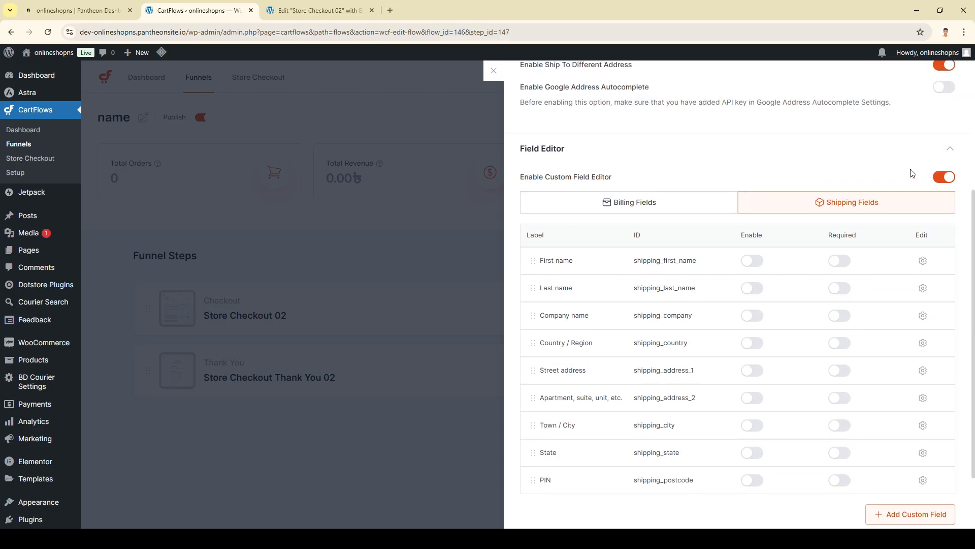
scroll(812, 208, "up", 4)
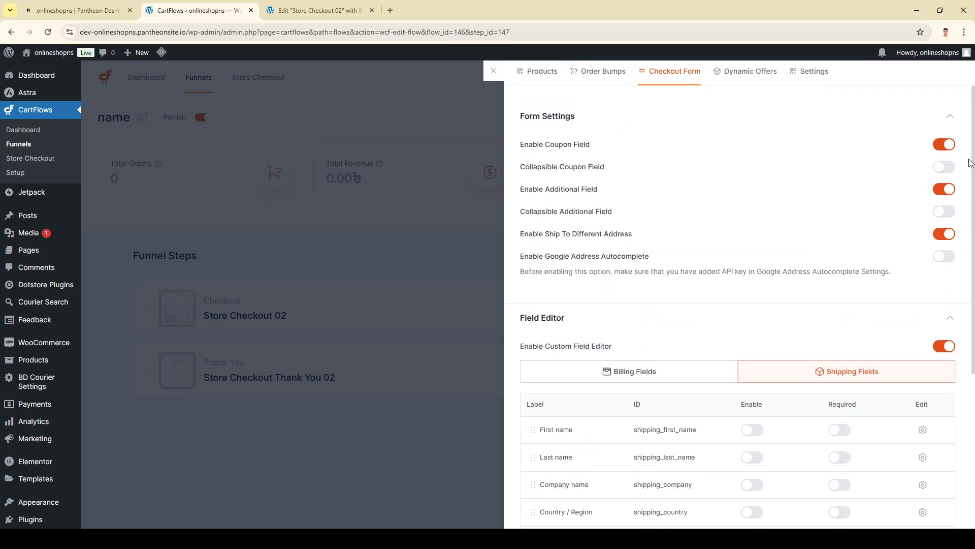
scroll(822, 197, "up", 1)
left_click(944, 185)
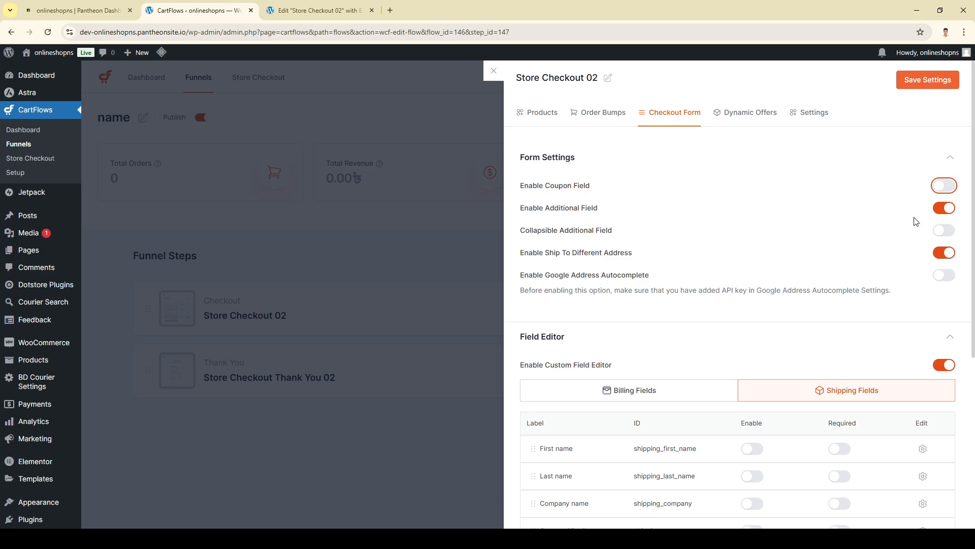
left_click(944, 209)
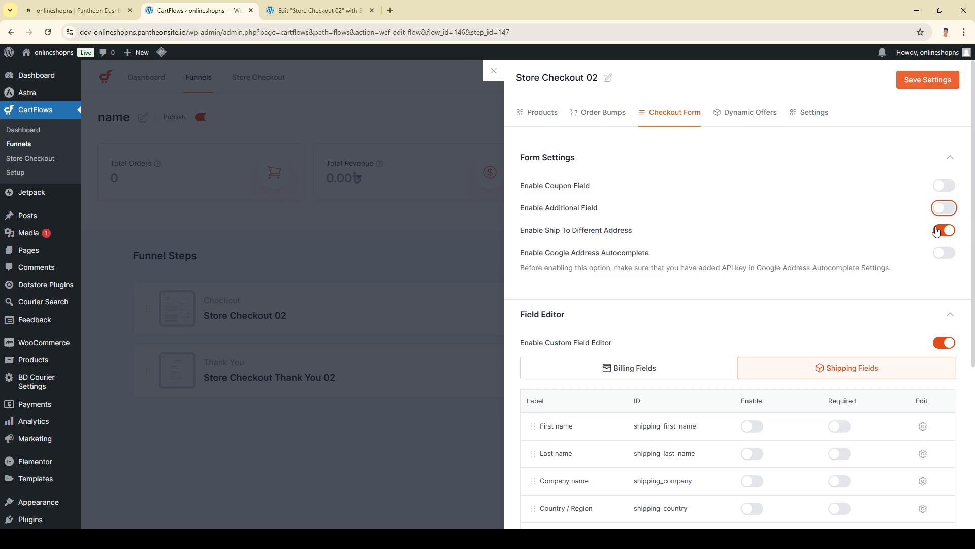
- Turn off the option to ship to a different address and save the checkout step's settings
left_click(932, 235)
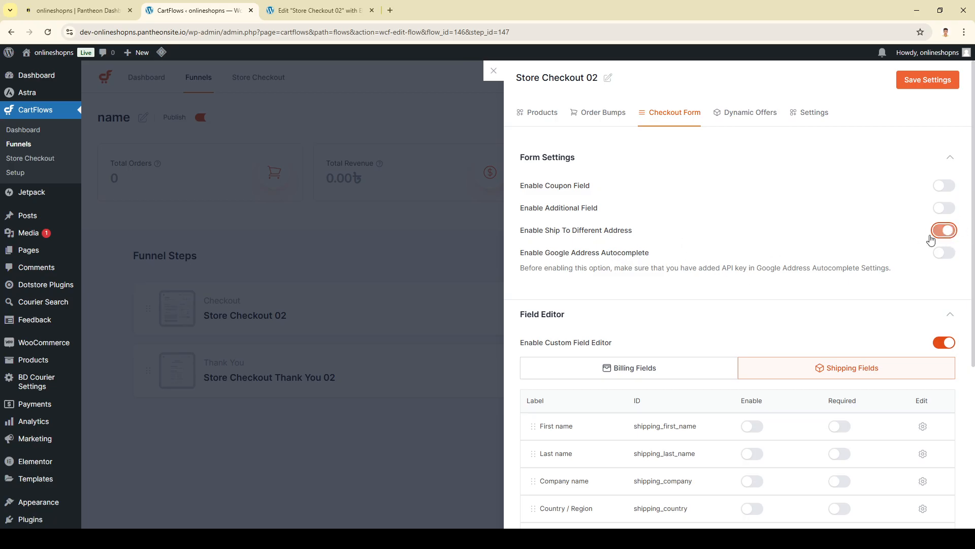
left_click(934, 87)
- Switch to the Elementor editor, review the Store Checkout 02 page with its one-column checkout form, and publish it
left_click(325, 10)
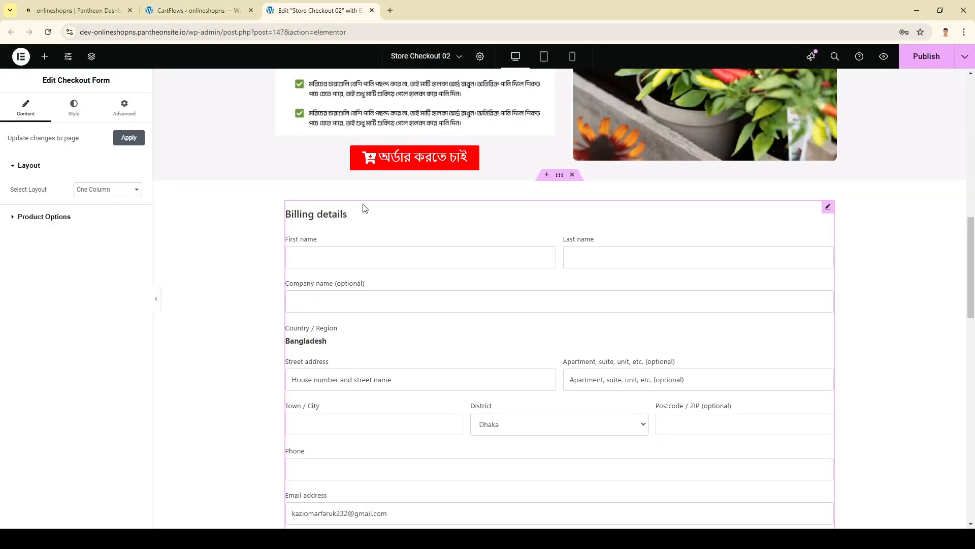
scroll(757, 179, "up", 6)
scroll(757, 179, "down", 15)
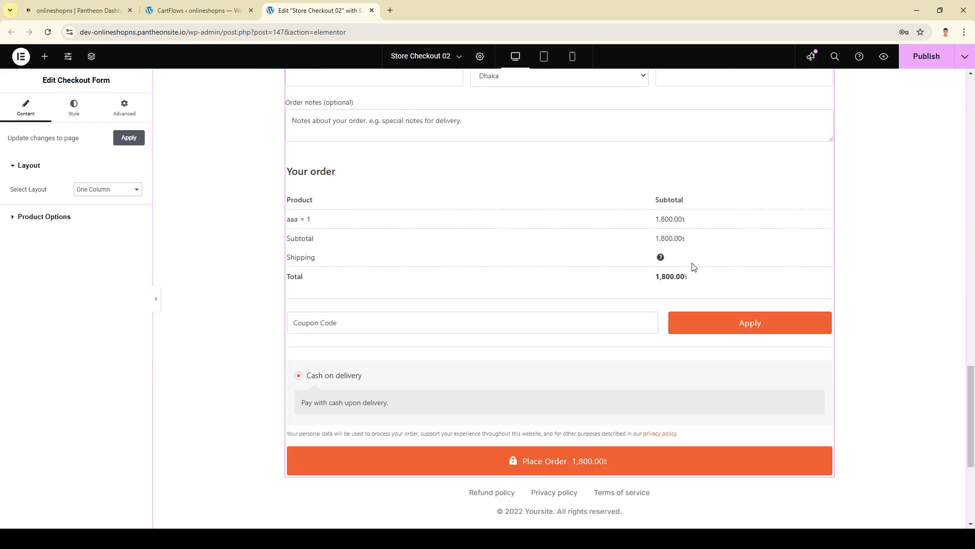
scroll(783, 272, "down", 2)
scroll(690, 288, "up", 4)
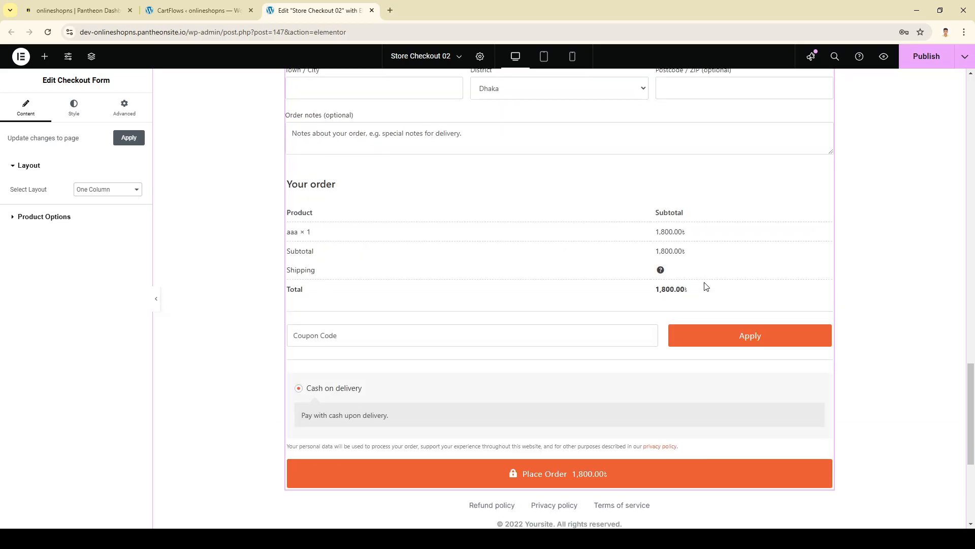
scroll(771, 255, "up", 5)
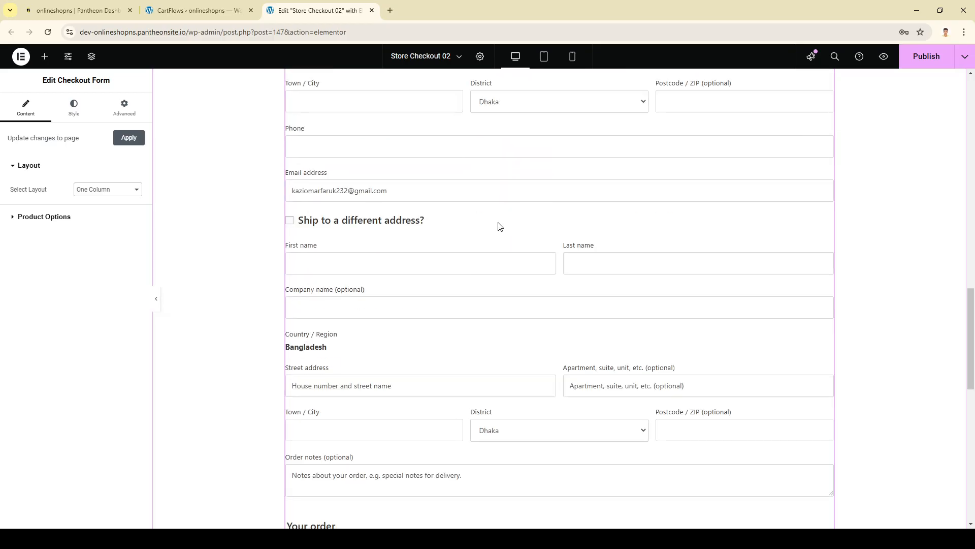
scroll(498, 226, "up", 20)
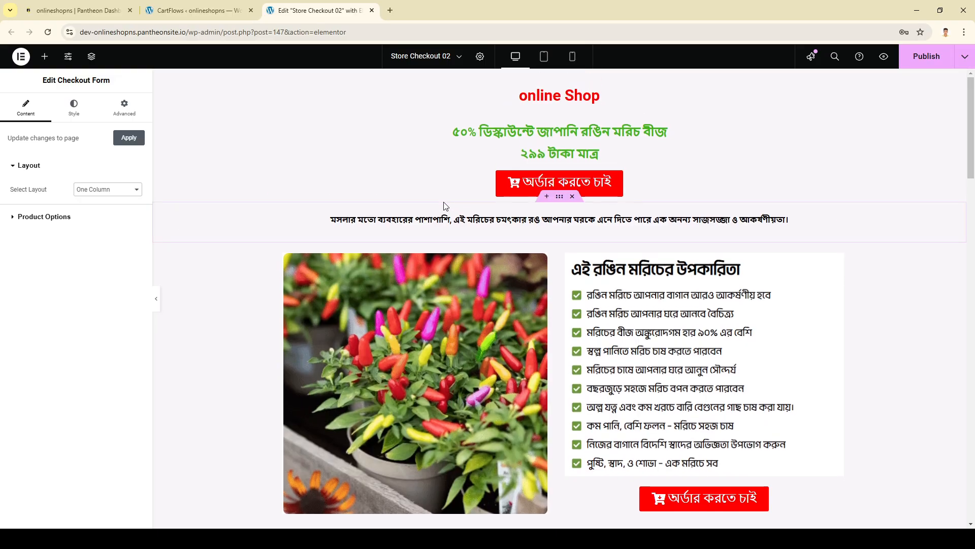
left_click(933, 58)
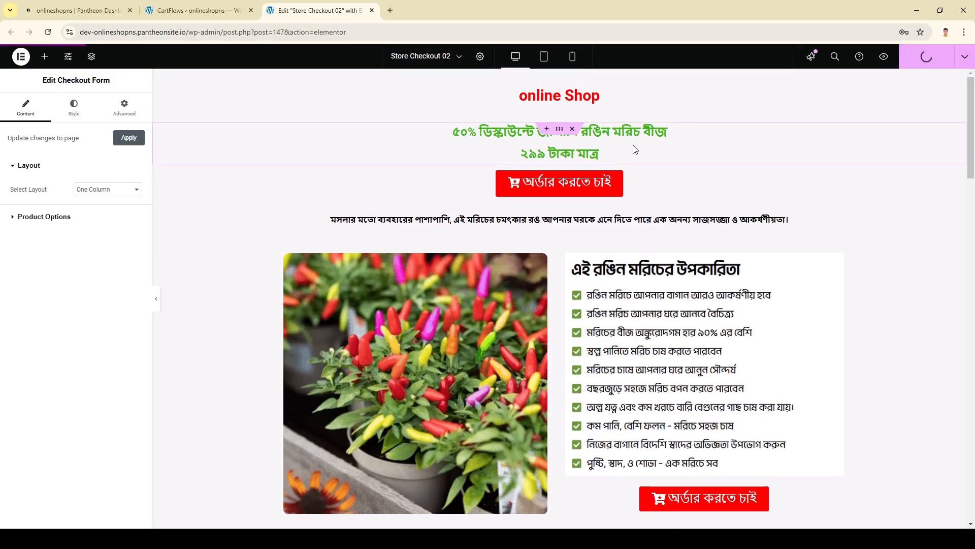
- Return to the CartFlows funnels list, open the live page of the funnel "name" and examine its billing and order fields
left_click(206, 8)
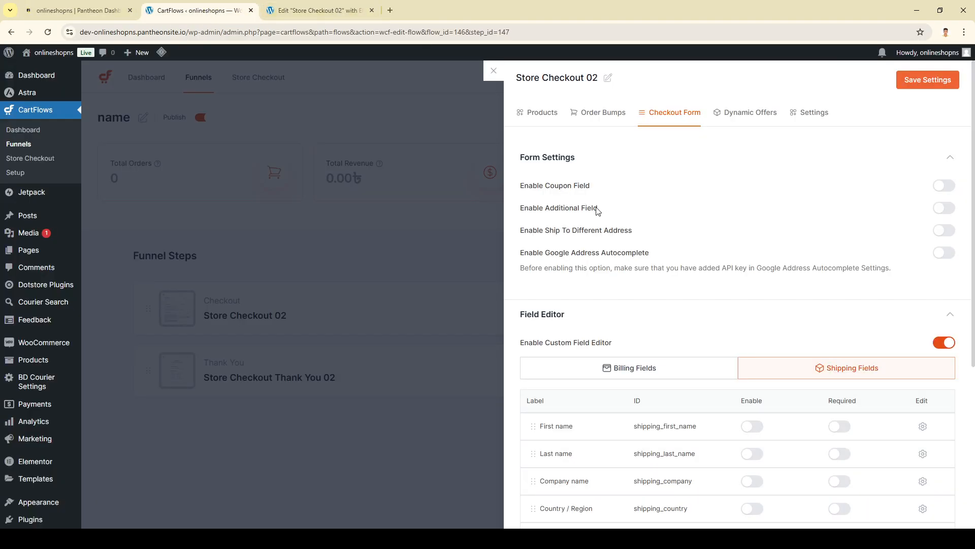
left_click(494, 71)
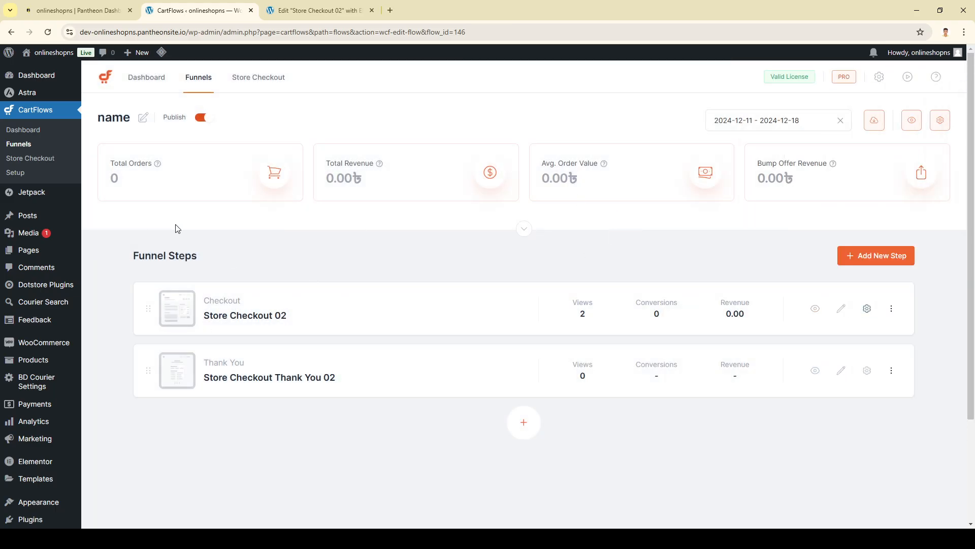
left_click(28, 157)
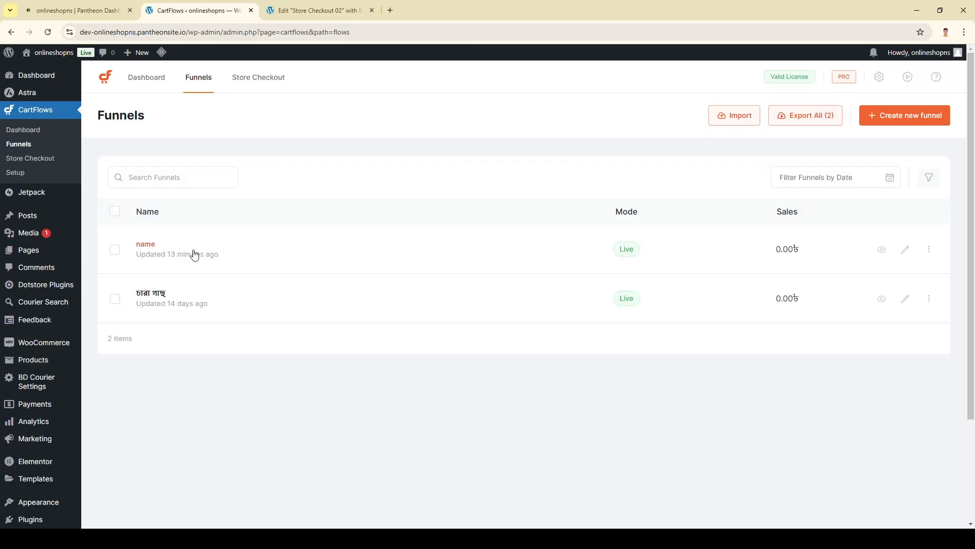
left_click(883, 250)
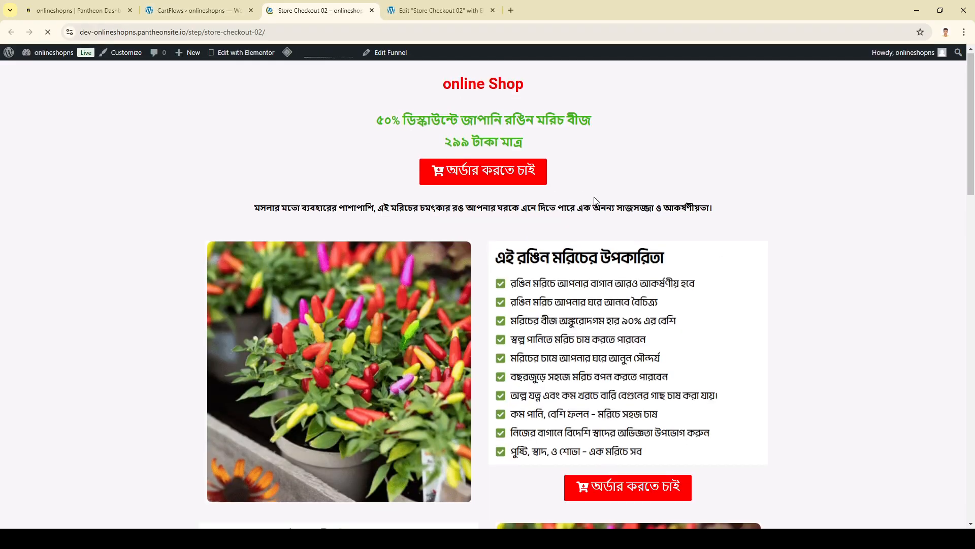
scroll(595, 201, "down", 6)
scroll(594, 198, "down", 10)
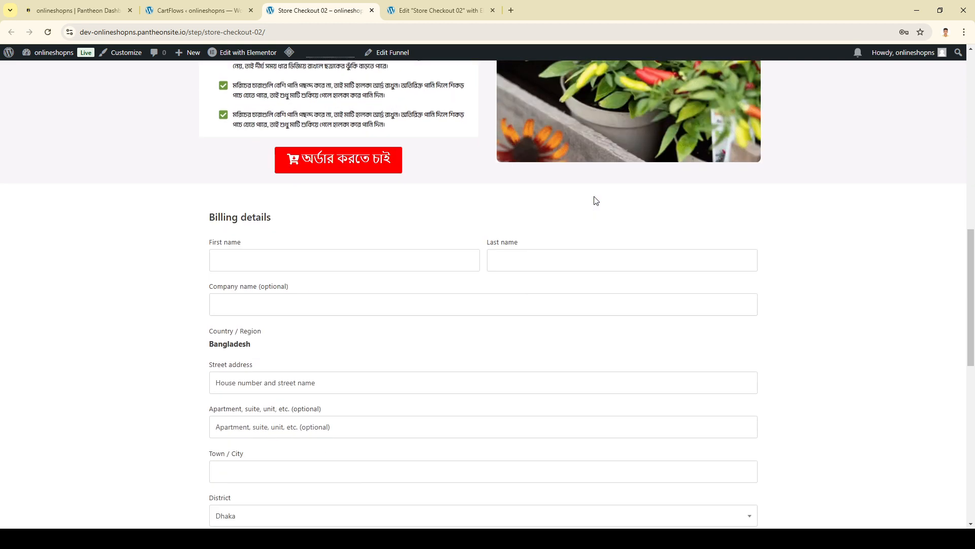
scroll(582, 295, "down", 2)
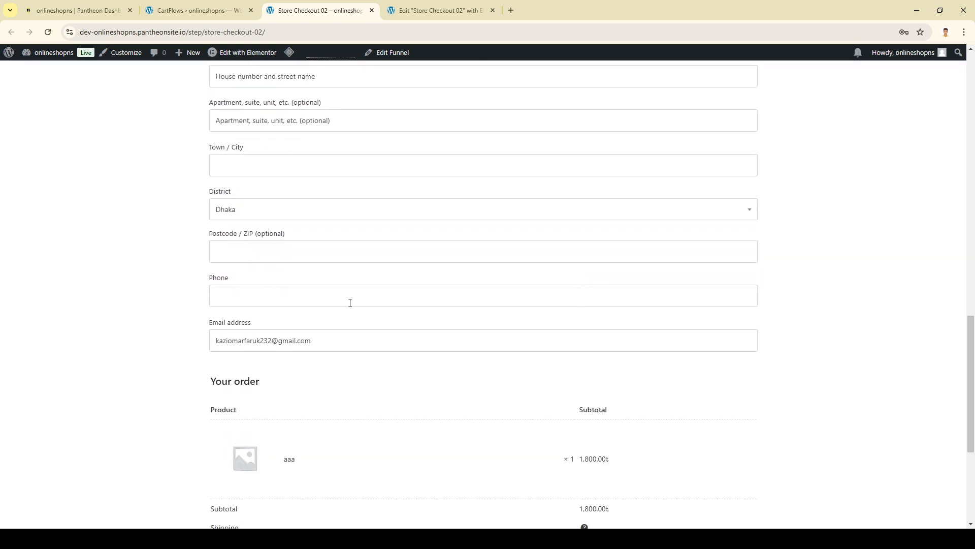
scroll(291, 298, "up", 5)
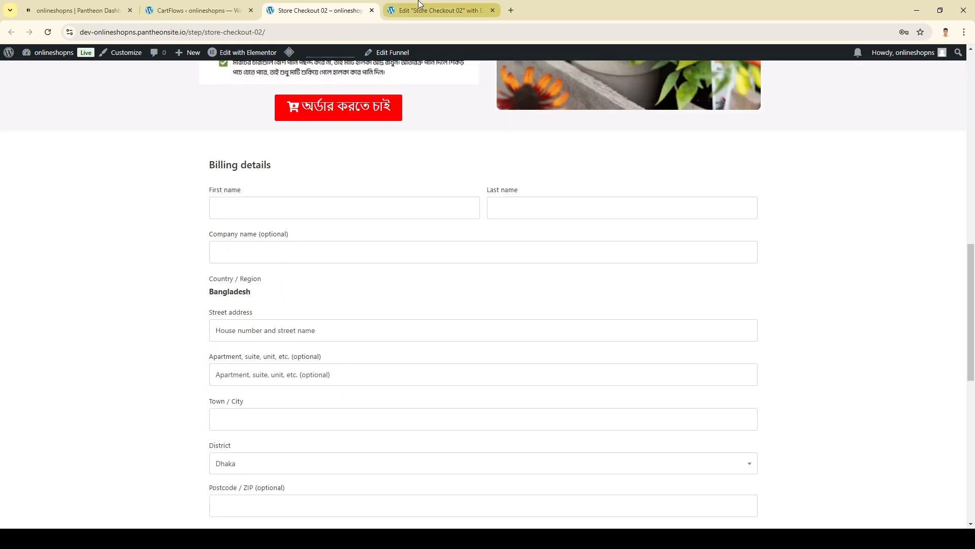
- Look through the Checkout Form widget's content and style options in Elementor, including Product Options, and compare the form fields in the editor
left_click(437, 11)
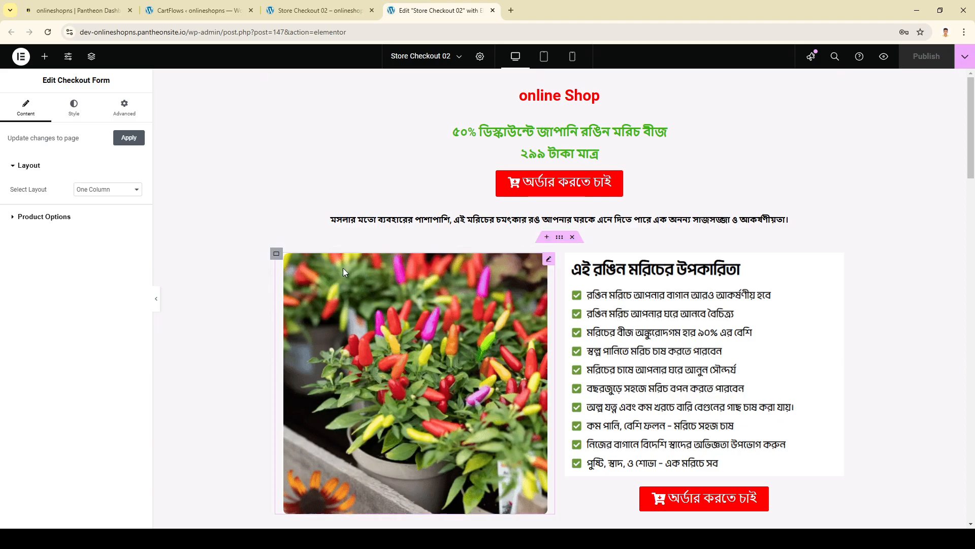
left_click(73, 106)
left_click(25, 108)
left_click(81, 219)
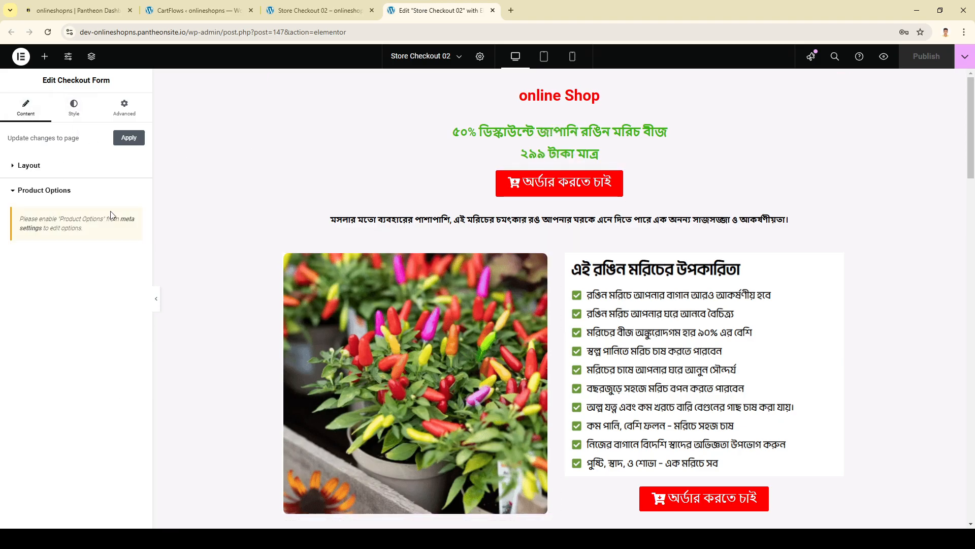
left_click(74, 108)
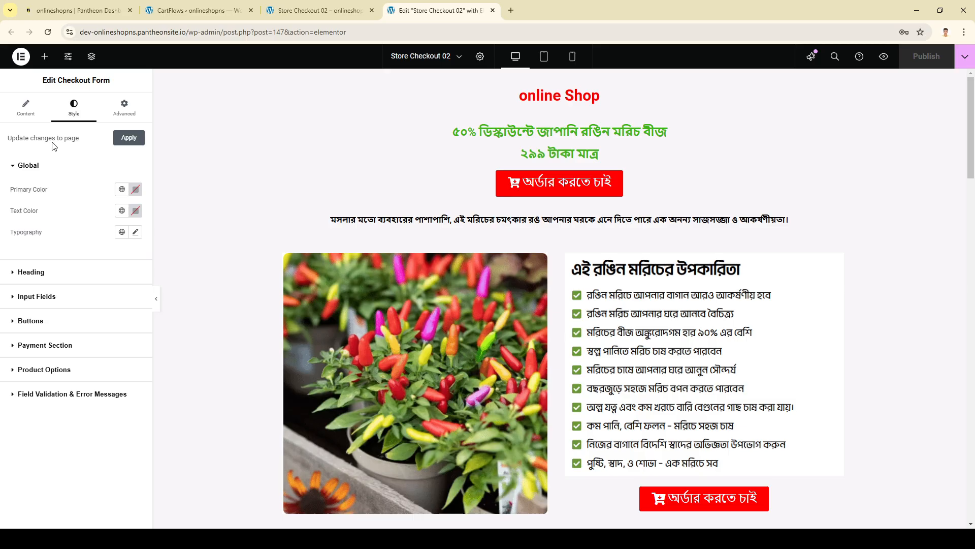
left_click(26, 108)
scroll(524, 251, "down", 15)
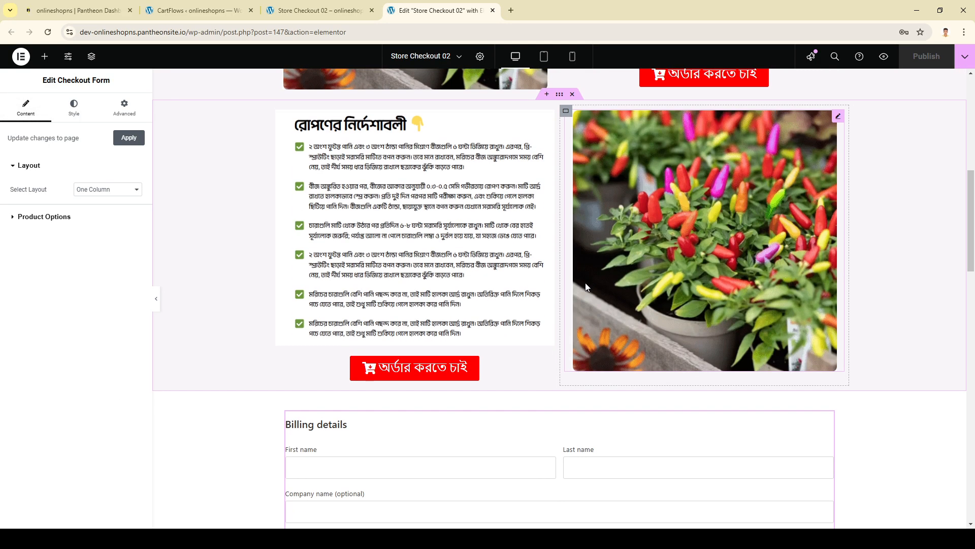
left_click(73, 108)
left_click(26, 108)
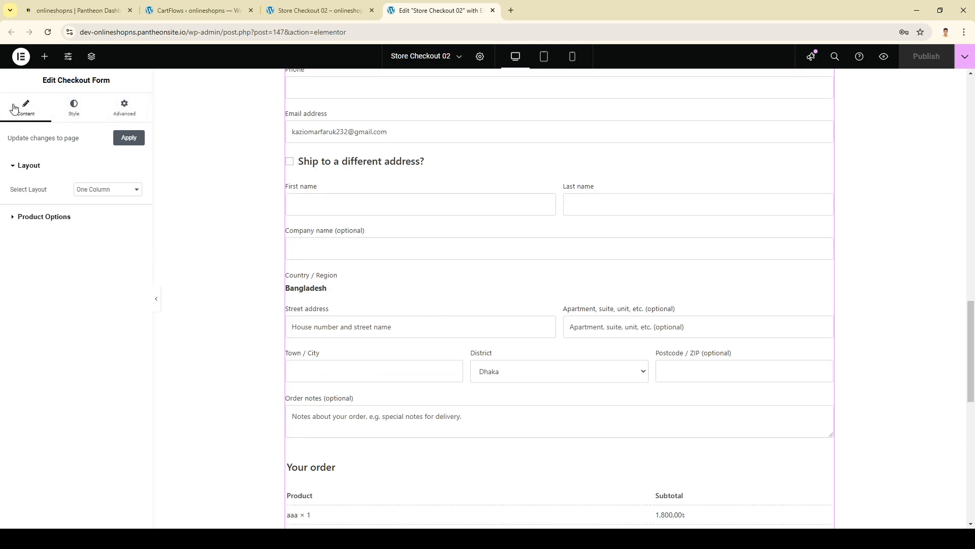
- Review the live Store Checkout 02 page again, from the checkout form back through the headings, benefits list and planting instructions
left_click(342, 6)
scroll(608, 239, "down", 5)
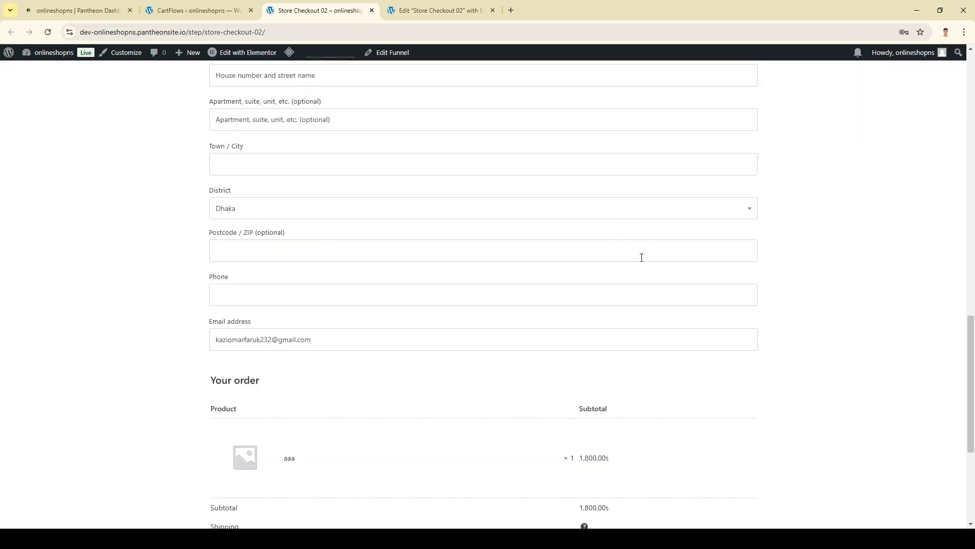
scroll(640, 257, "up", 10)
scroll(596, 258, "up", 6)
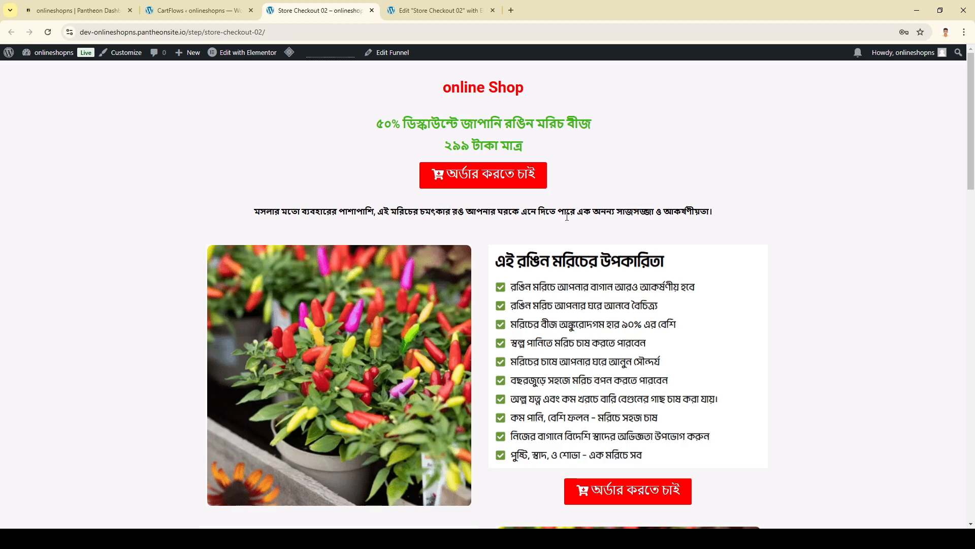
scroll(618, 205, "down", 3)
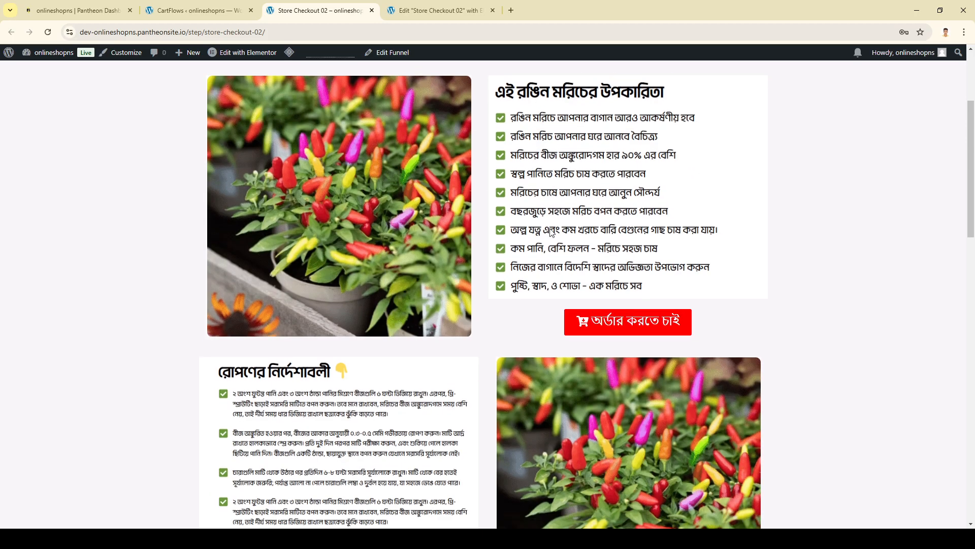
scroll(551, 232, "down", 2)
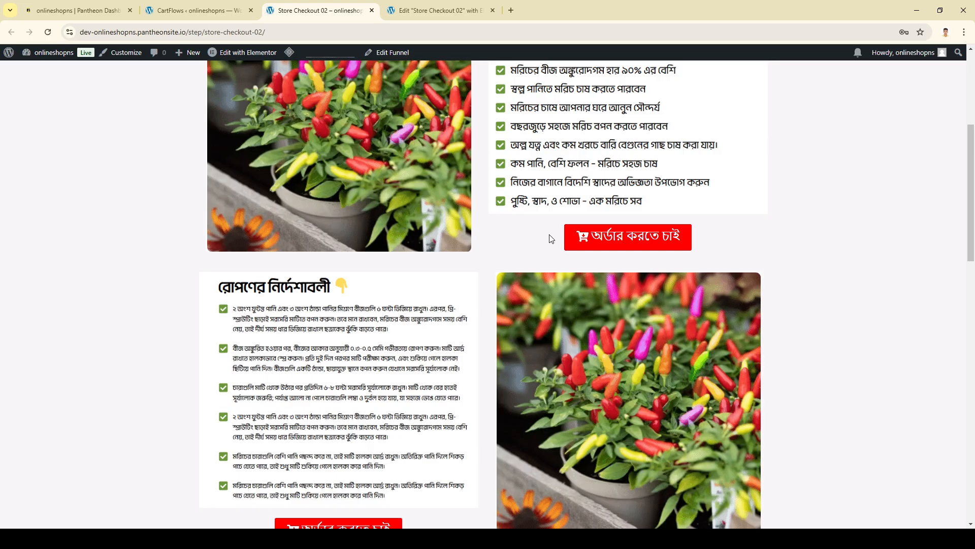